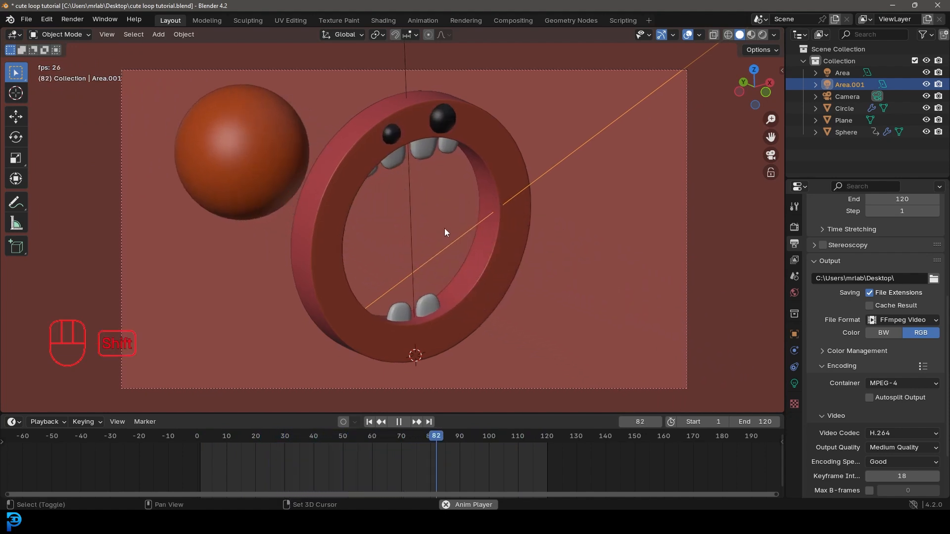
- Examine the finished loop animation through the camera at frame 50 and replay it from frame 1, saving the file
key(space)
key(ctrl+s)
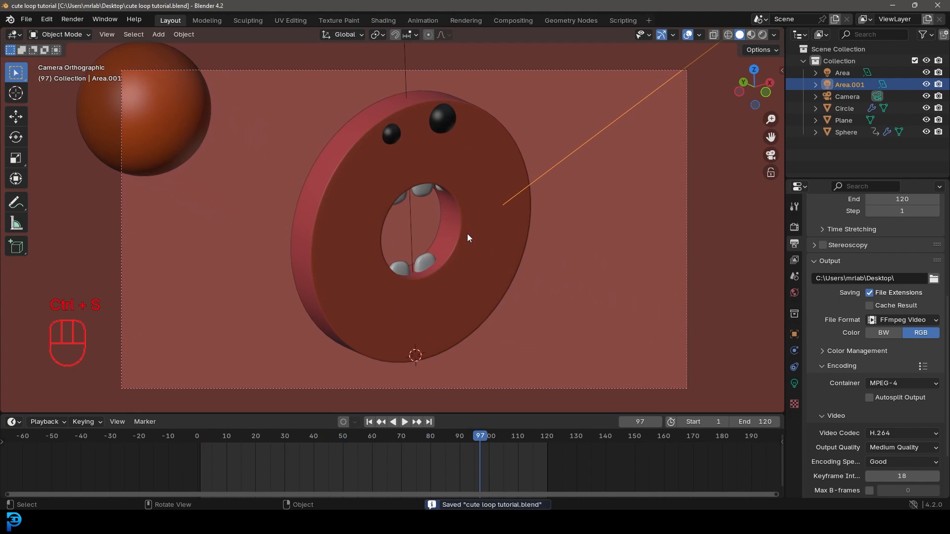
mouse_move(468, 233)
middle_down()
mouse_move(402, 217)
mouse_move(475, 233)
middle_up()
drag(509, 447, 343, 441)
middle_drag(375, 180, 467, 190)
key(KP_0)
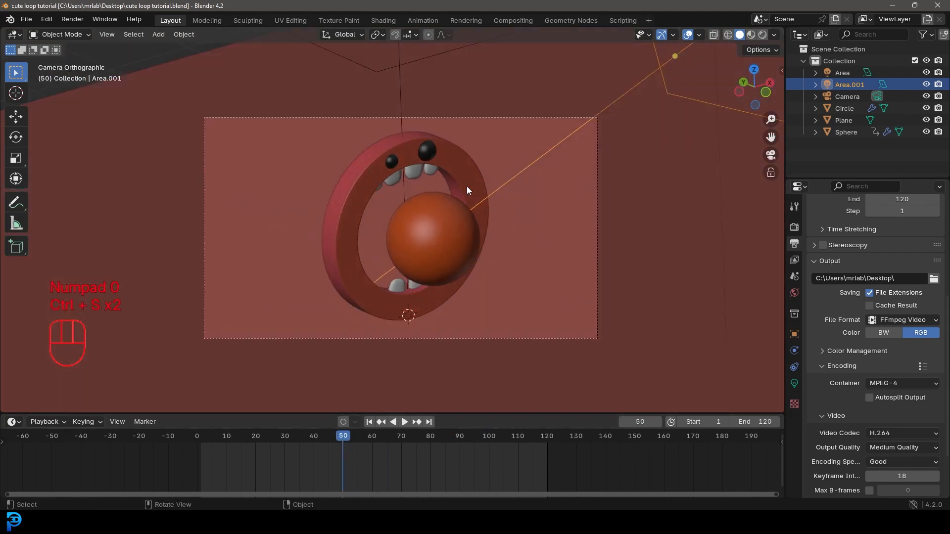
key(ctrl+s)
key(ctrl+s)
key(shift+Left)
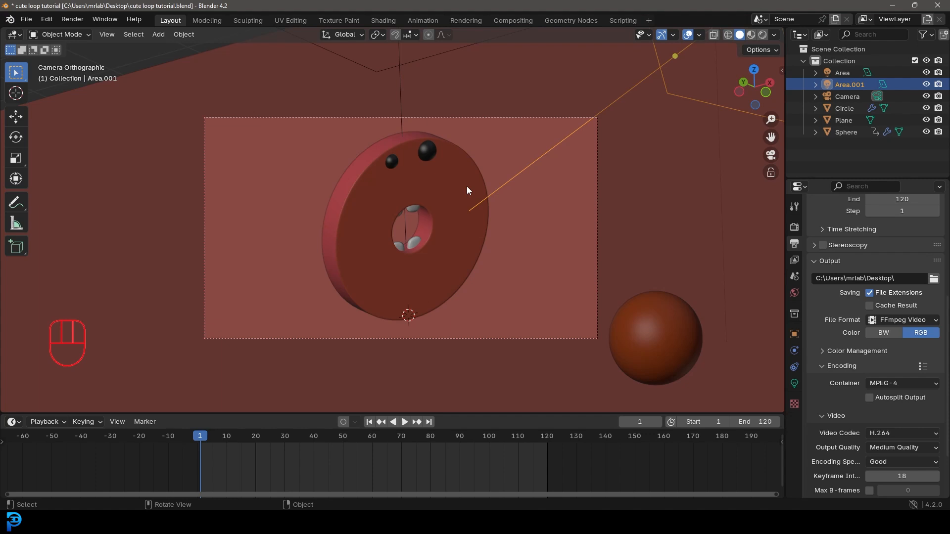
key(space)
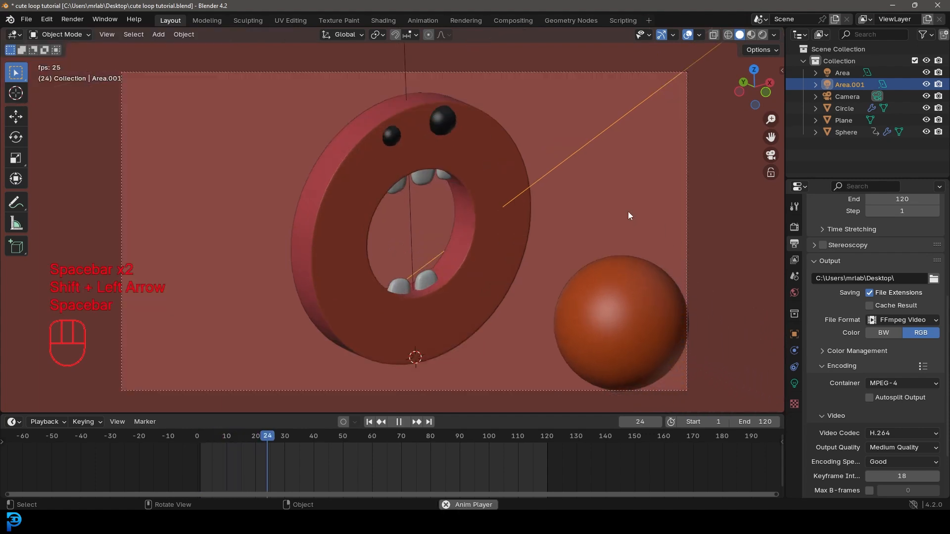
key(KP_0)
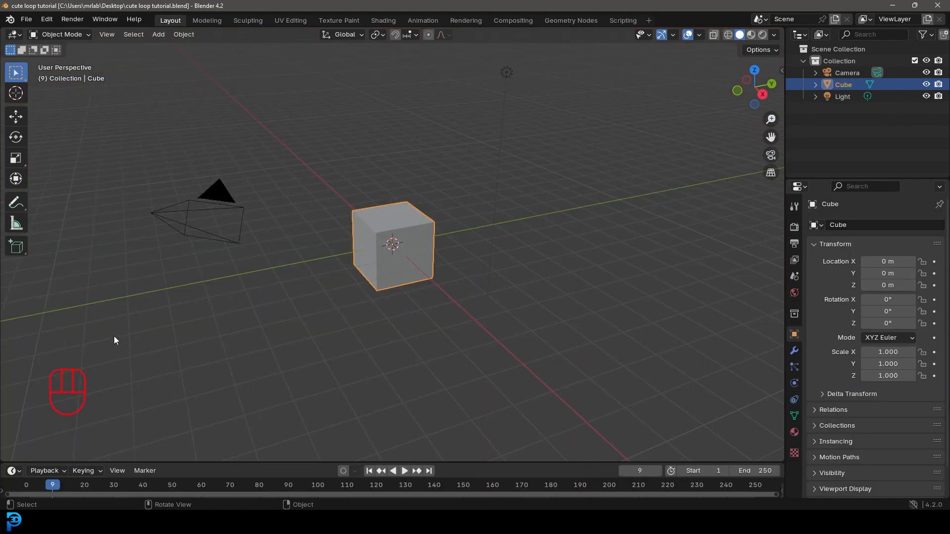
- Delete the default camera, cube and light, and add a mesh circle at the origin
drag(114, 337, 579, 46)
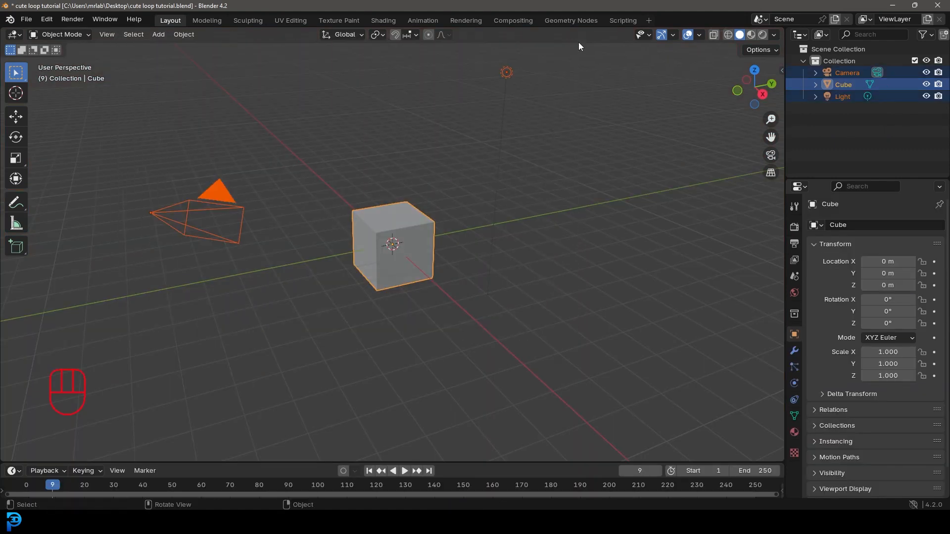
key(Delete)
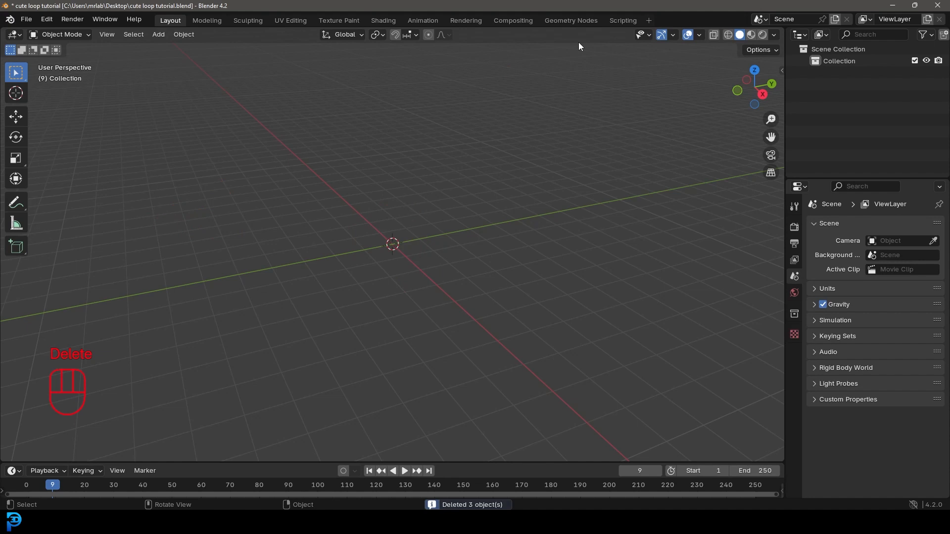
key(shift+a)
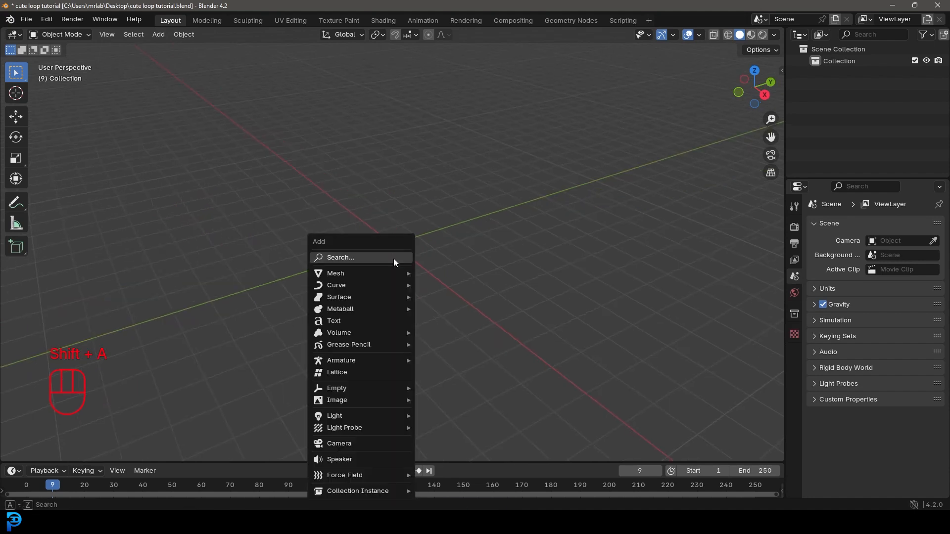
mouse_move(335, 276)
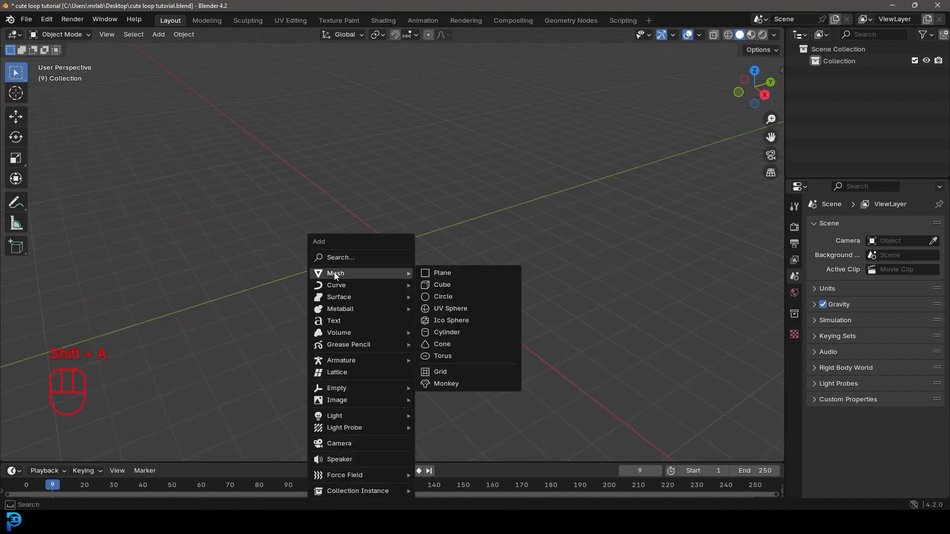
click(468, 295)
- In Edit Mode, extrude the circle's outline inward to a scale of about 0.71 to form a flat ring
scroll(446, 243, up, 5)
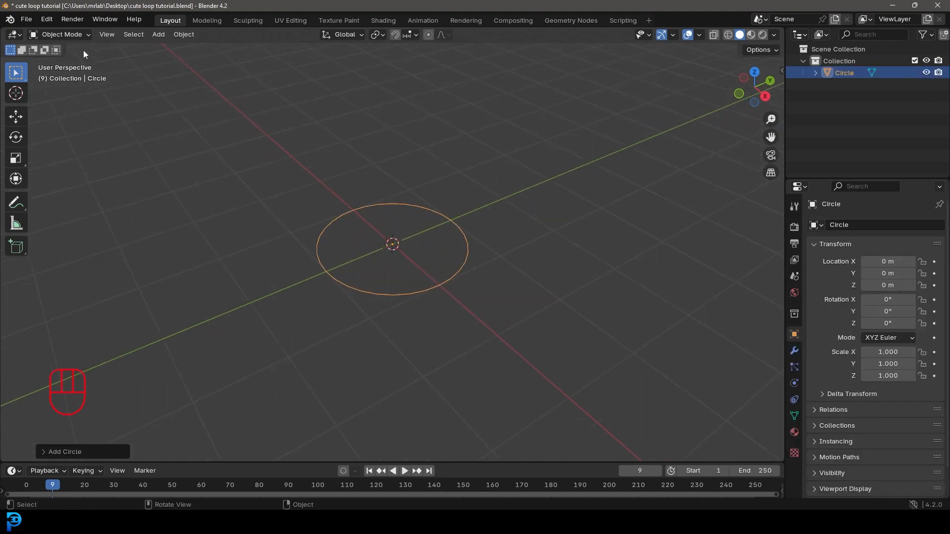
click(62, 35)
click(61, 61)
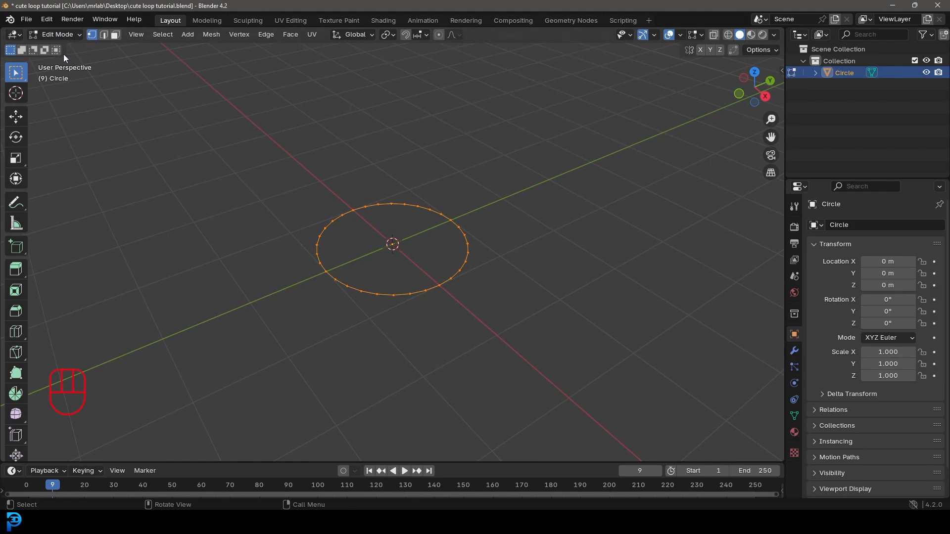
middle_drag(409, 233, 405, 236)
scroll(472, 178, up, 2)
drag(229, 137, 556, 395)
scroll(595, 276, up, 2)
key(e)
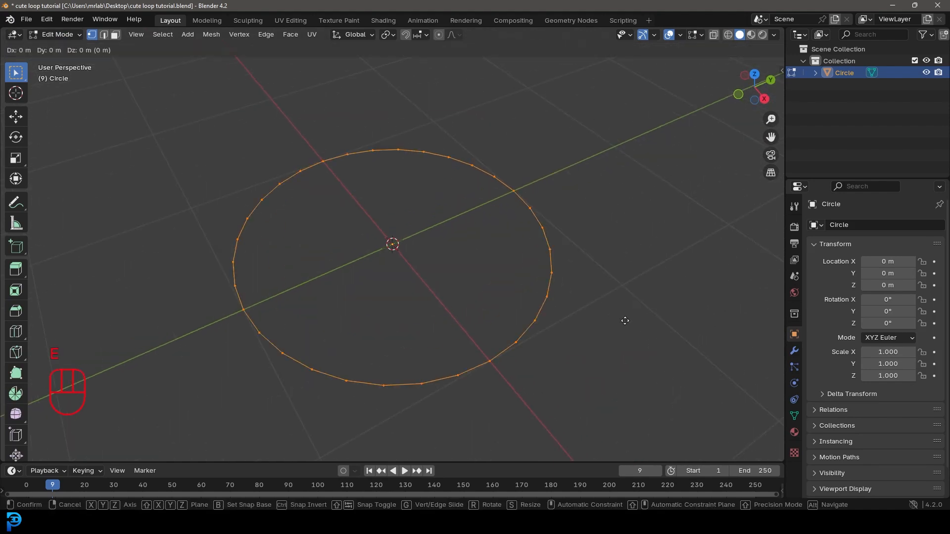
key(s)
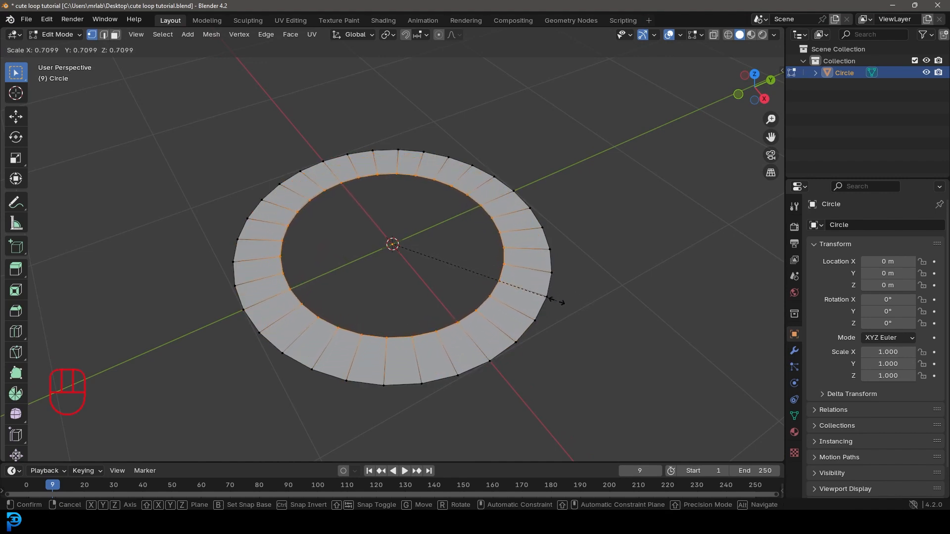
click(556, 300)
- Extrude the whole flat ring upward by about 0.25 m to give it thickness
middle_drag(556, 301, 538, 323)
key(a)
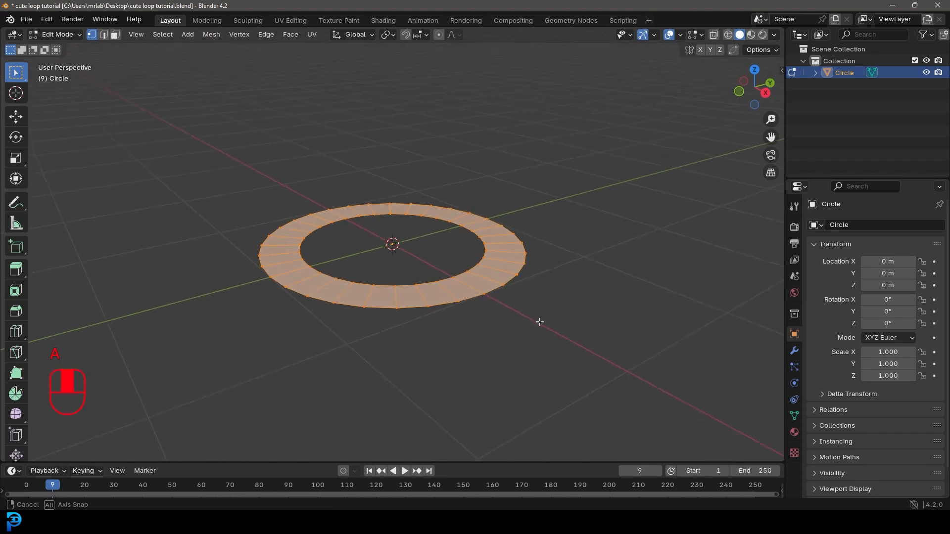
key(e)
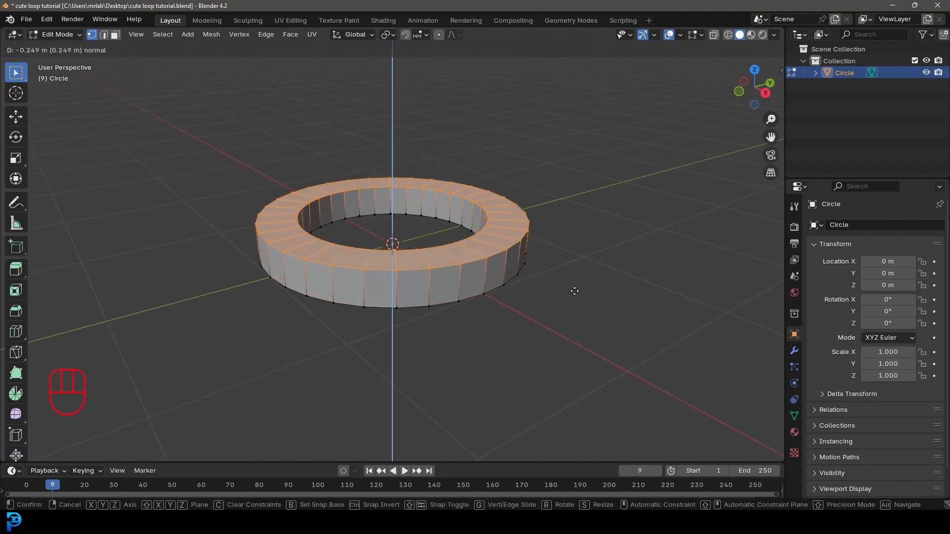
click(574, 291)
- Rotate the entire ring mesh 90° around the X axis so it stands upright
key(KP_1)
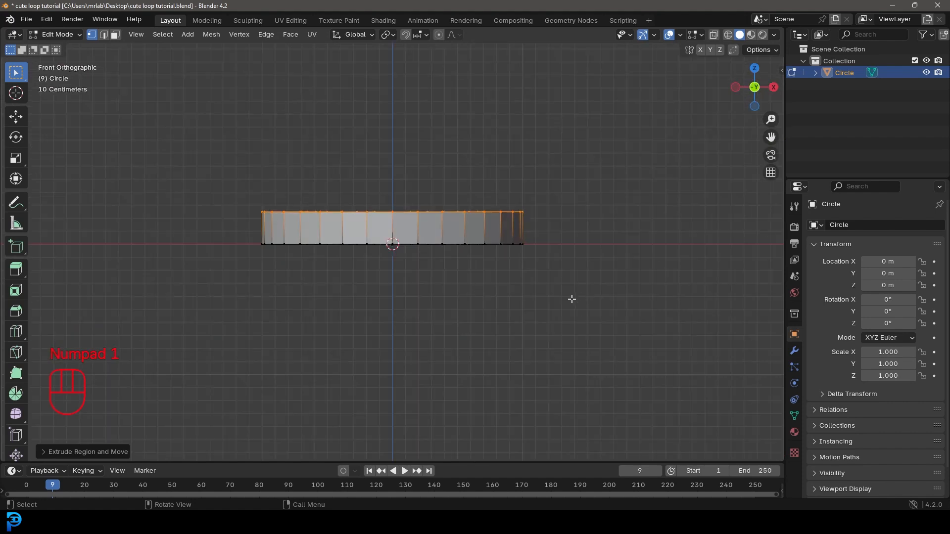
key(a)
text(rx90)
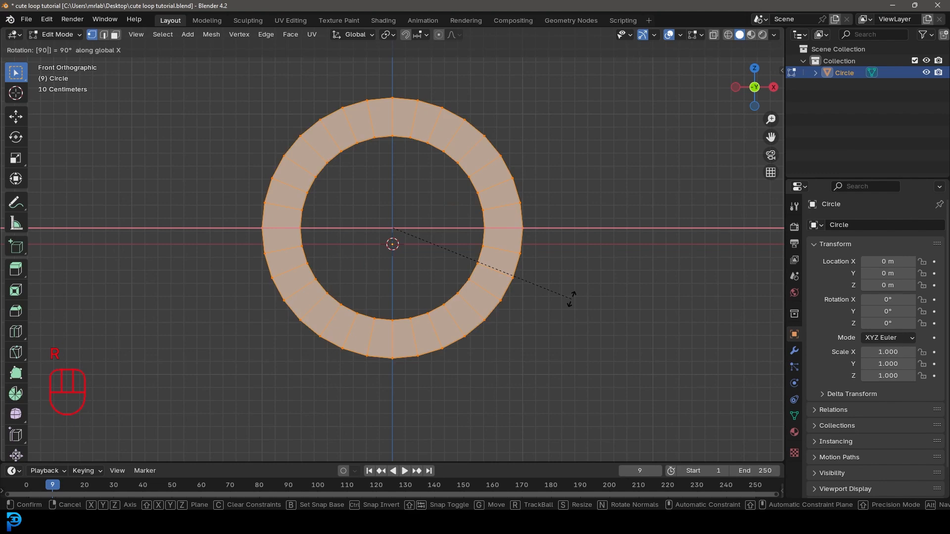
key(Return)
- Move the ring mesh down along Z in front view to centre it on the world origin
key(KP_1)
key(g)
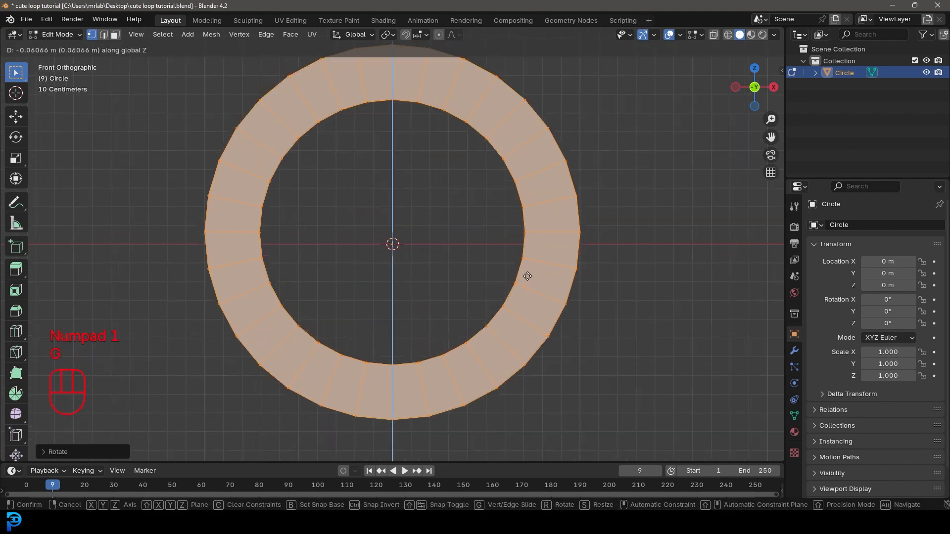
click(532, 289)
scroll(500, 244, down, 5)
middle_drag(484, 233, 496, 263)
scroll(398, 132, up, 4)
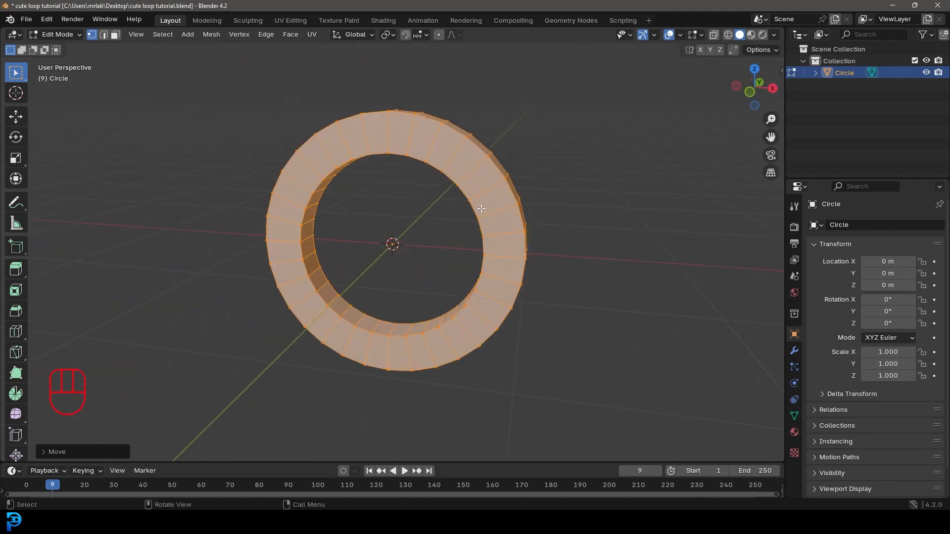
key(KP_1)
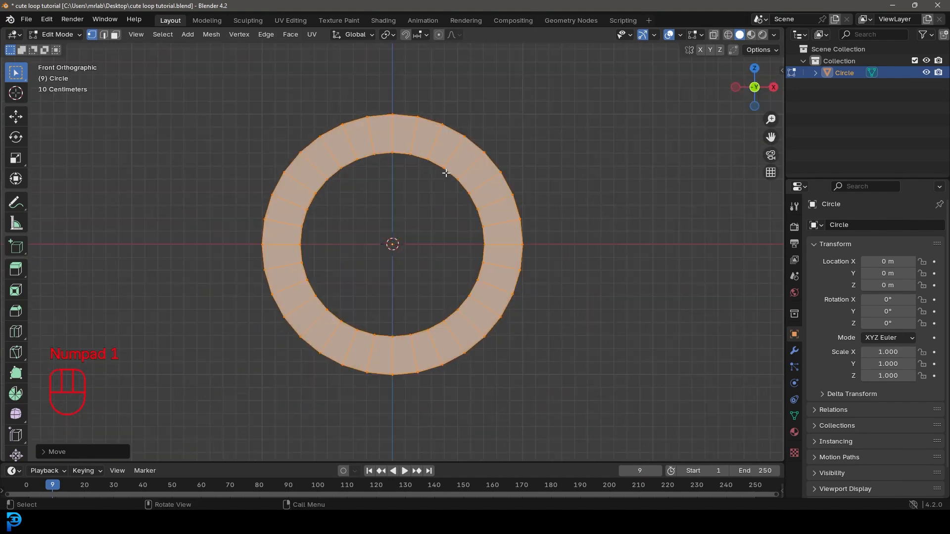
- Bevel the inner and outer edge loops on both faces of the ring with 2 segments and about 0.006 m offset
click(104, 35)
scroll(356, 226, up, 4)
middle_drag(366, 228, 404, 230)
key(alt+a)
scroll(425, 252, up, 4)
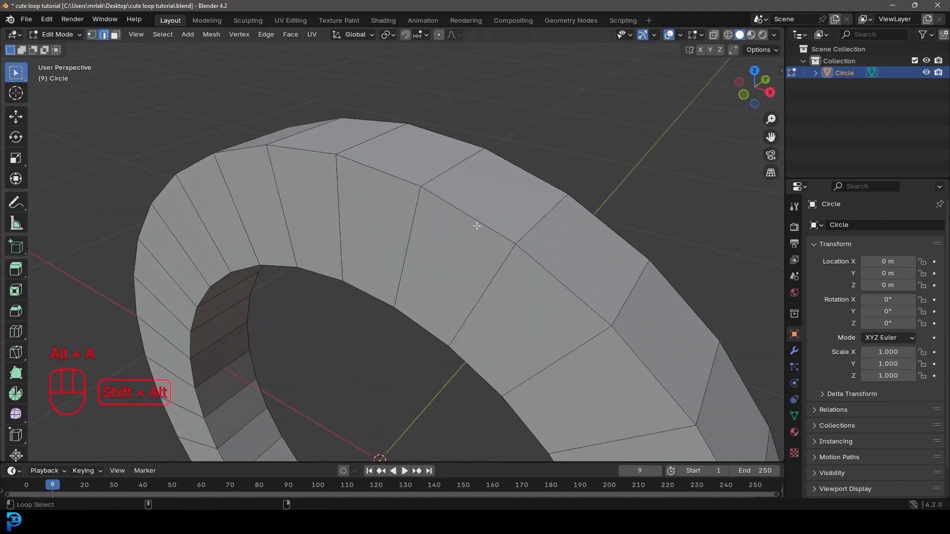
alt+shift+click(464, 212)
middle_drag(421, 325, 293, 166)
alt+shift+click(268, 138)
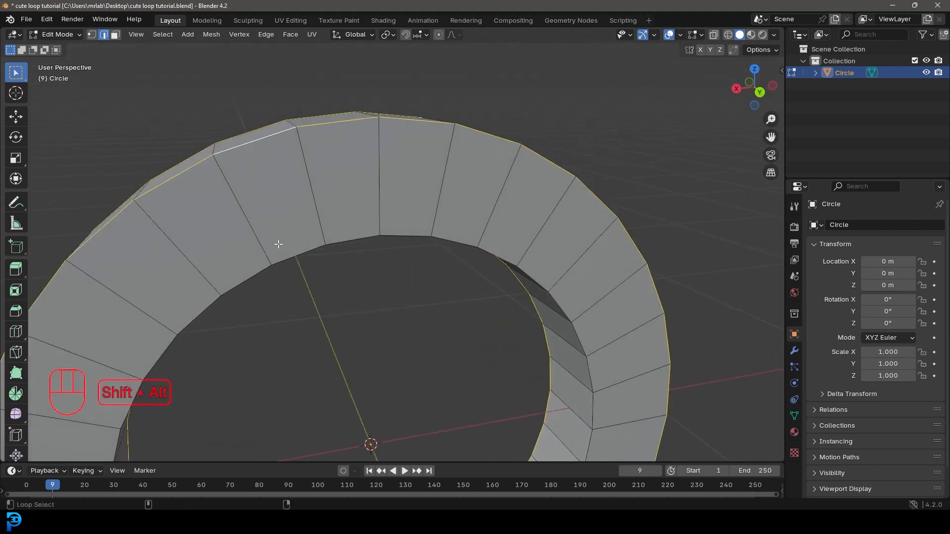
alt+shift+click(290, 253)
scroll(317, 266, down, 4)
middle_drag(320, 267, 488, 200)
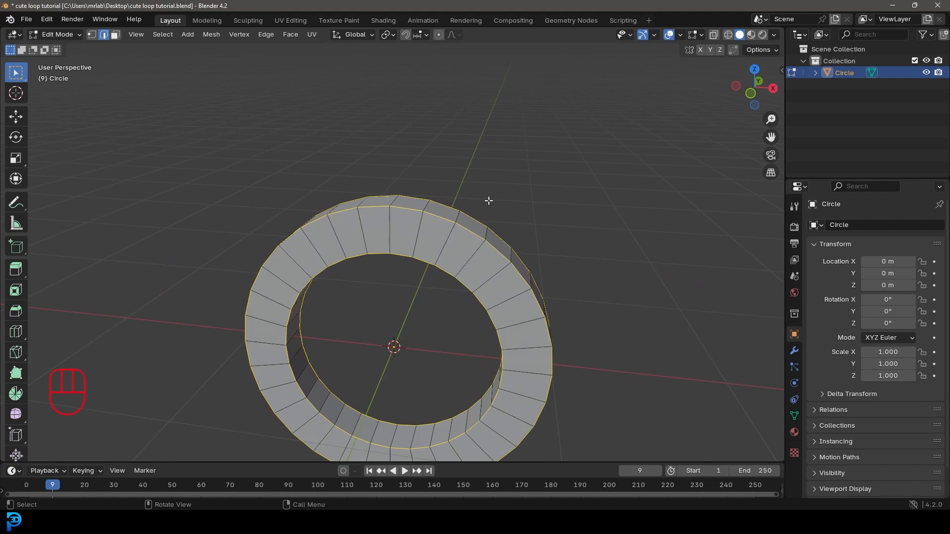
scroll(500, 223, up, 5)
key(ctrl+b)
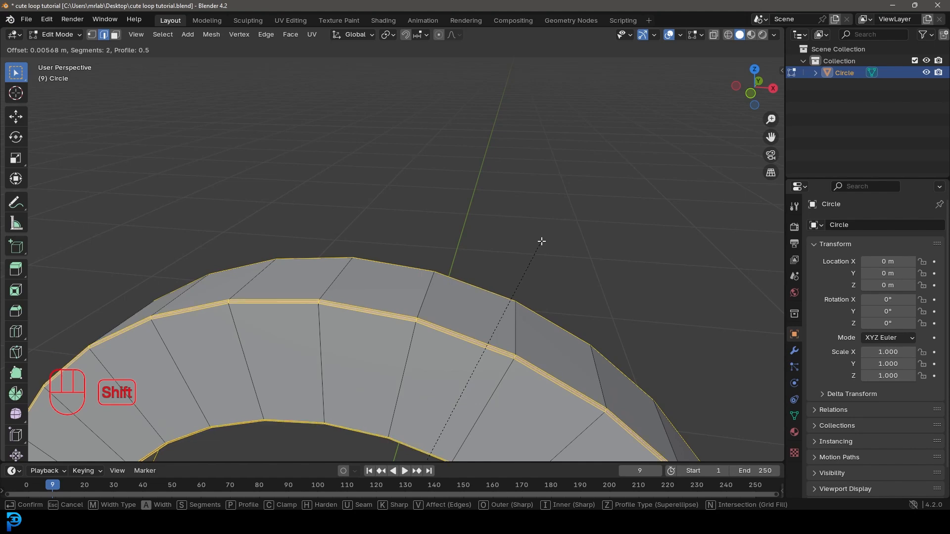
click(544, 239)
scroll(534, 262, down, 5)
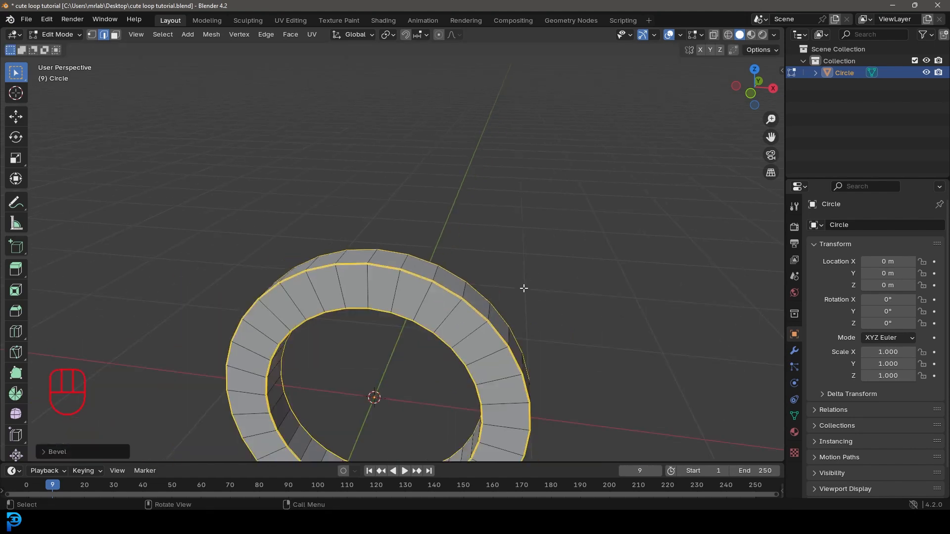
- Add a Subdivision Surface modifier to the ring
shift+middle_drag(524, 286, 509, 198)
scroll(509, 197, up, 2)
click(793, 354)
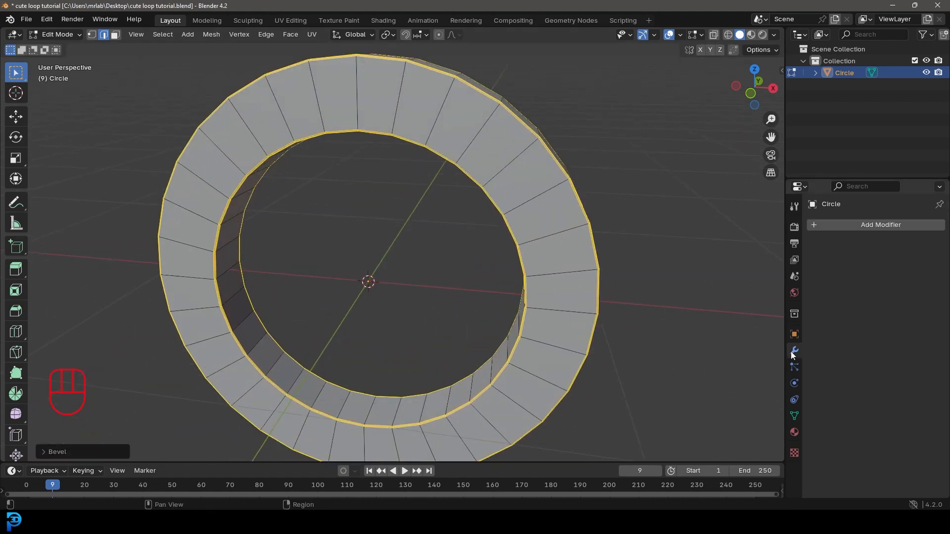
click(866, 232)
click(861, 225)
text(sub)
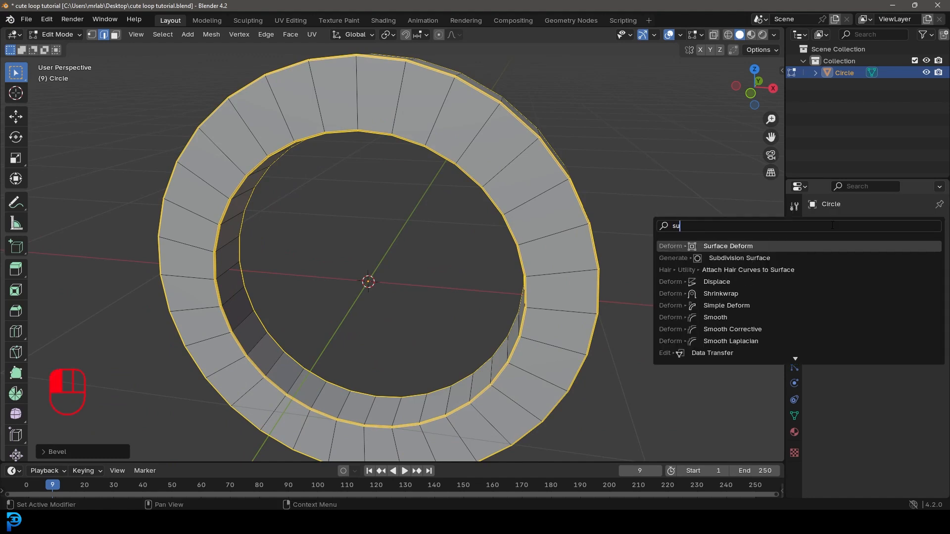
click(765, 246)
- Recalculate the normals of the whole ring mesh to the outside
middle_drag(578, 243, 446, 208)
key(KP_1)
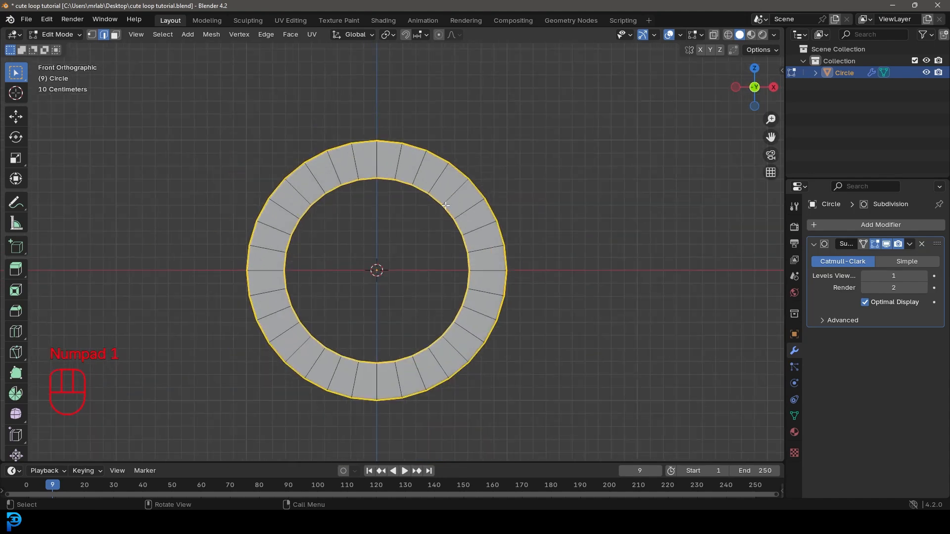
scroll(446, 205, up, 2)
shift+middle_drag(443, 205, 461, 200)
key(a)
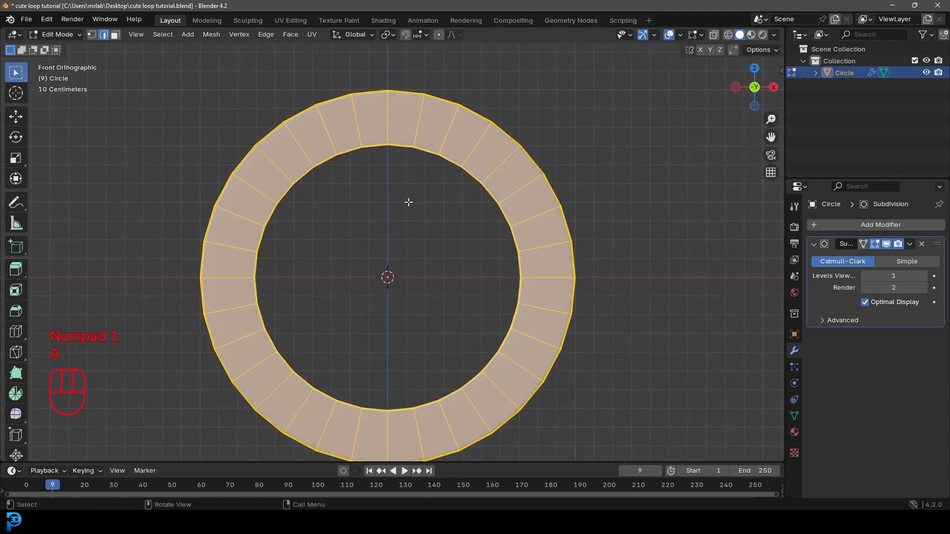
key(alt+n)
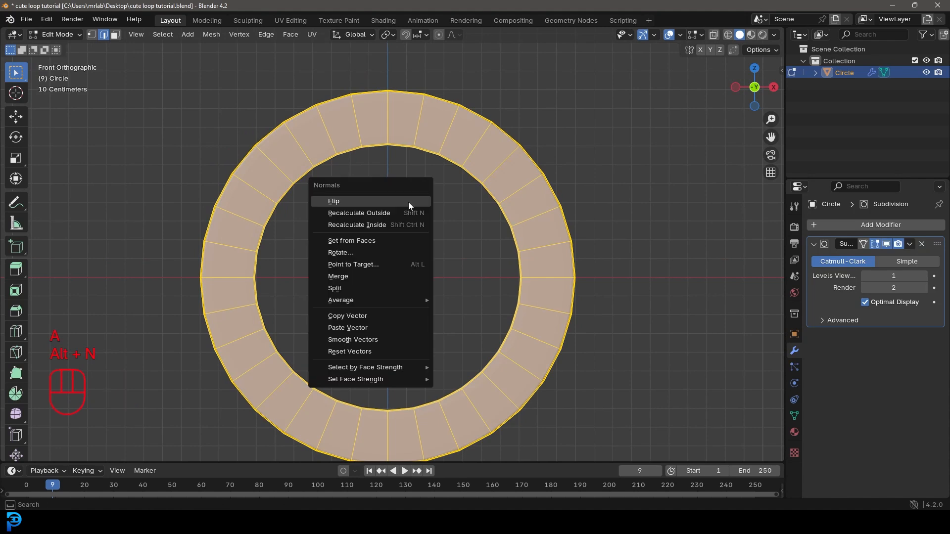
click(375, 213)
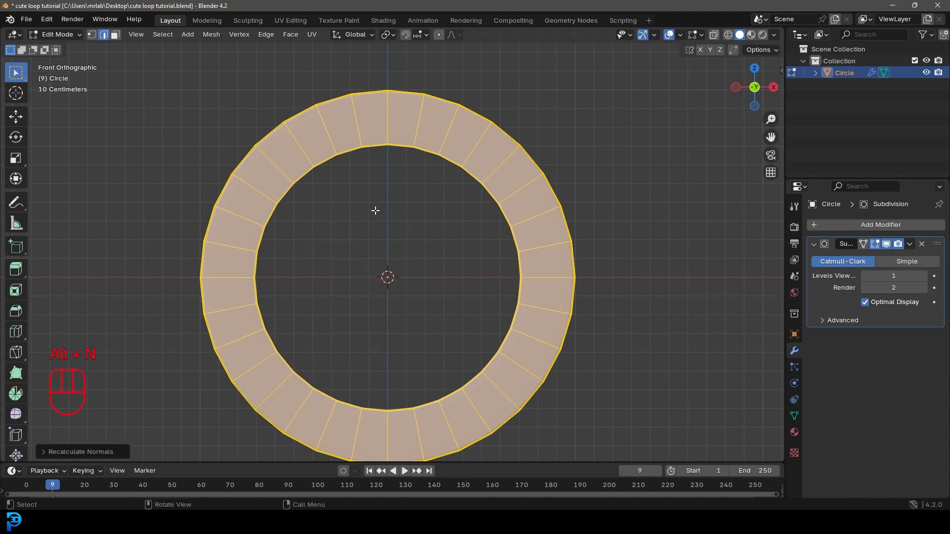
- Add a cube to the mesh at the ring's centre and scale it down to a small block inside the opening
key(alt+a)
scroll(375, 211, up, 2)
key(shift+a)
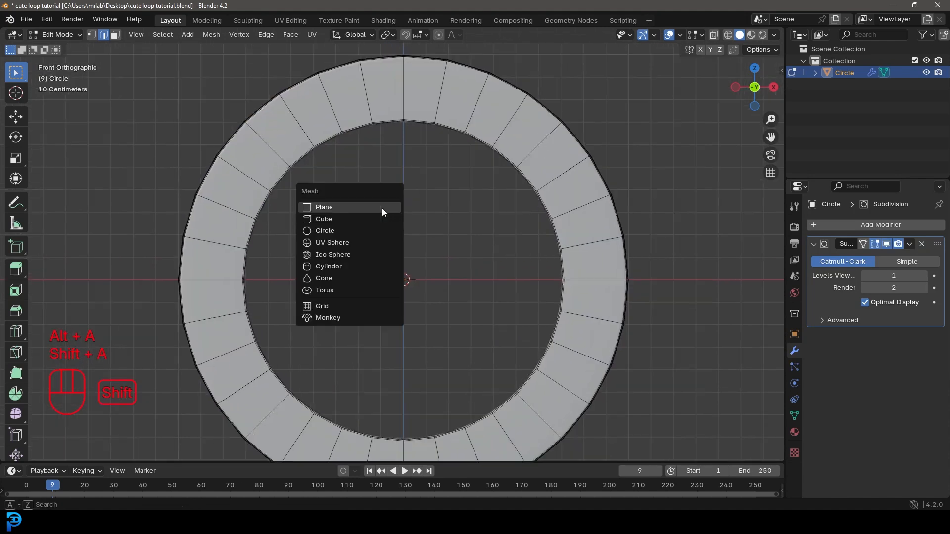
click(325, 220)
scroll(450, 233, down, 1)
key(s)
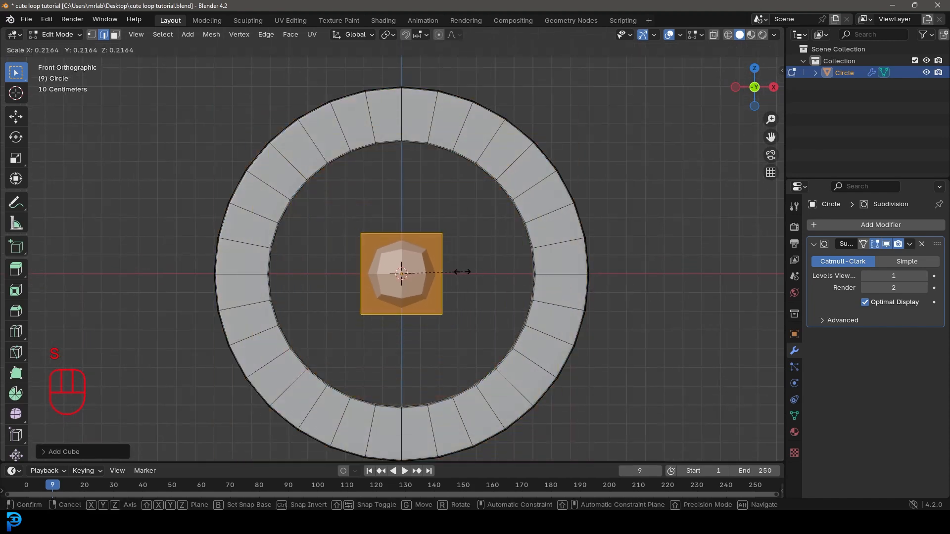
shift+click(448, 273)
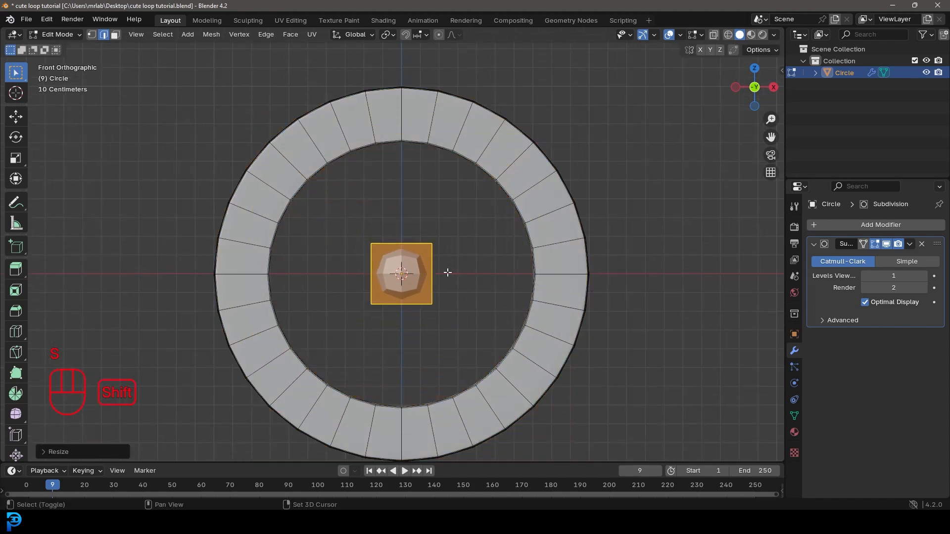
- Extrude the bottom of the small block down about 0.1 m and scale the extruded end inward to form a tapered tooth
click(91, 35)
scroll(378, 203, up, 3)
key(z)
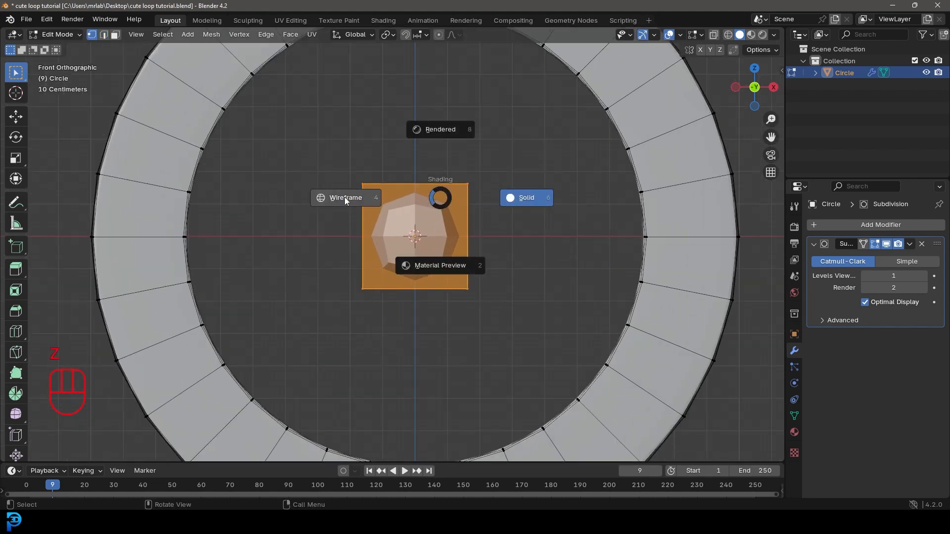
click(344, 197)
drag(321, 324, 485, 271)
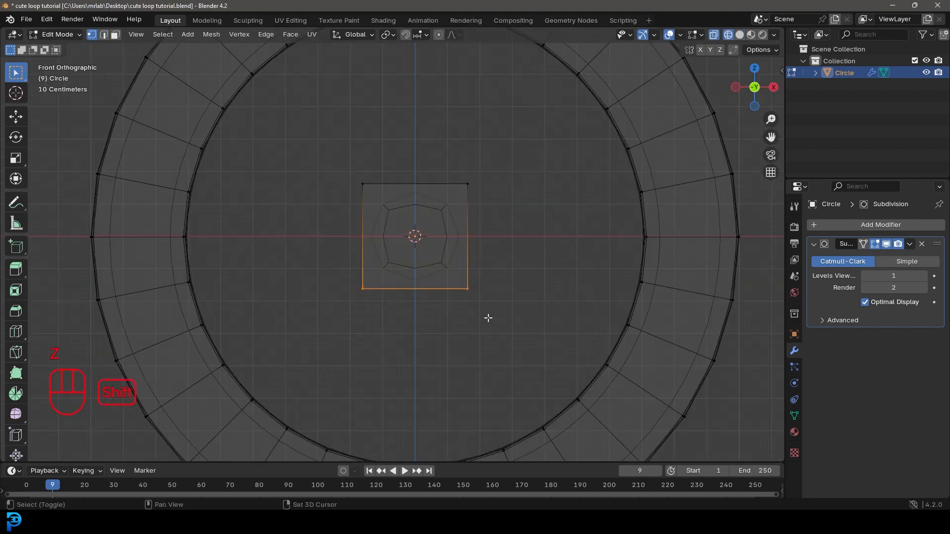
shift+middle_drag(488, 318, 484, 282)
scroll(484, 282, up, 1)
key(e)
key(z)
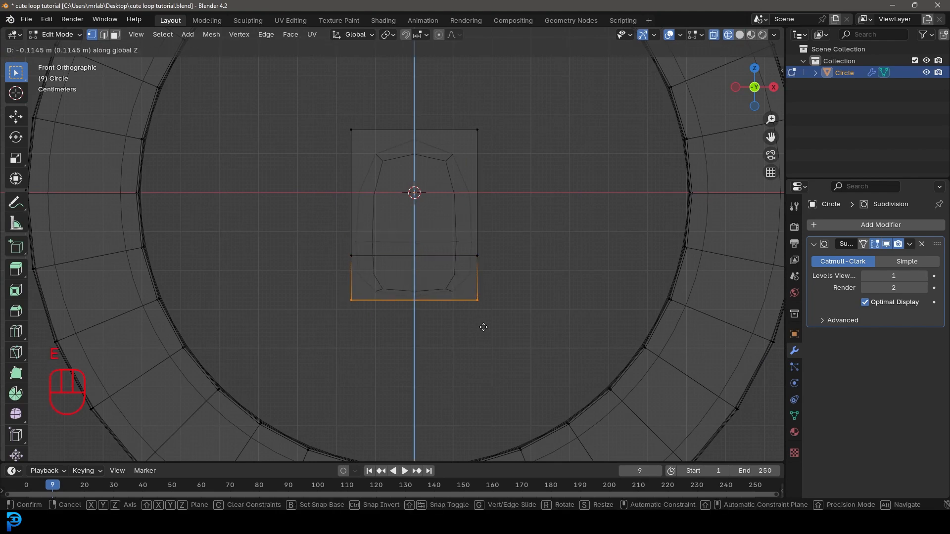
click(483, 319)
key(s)
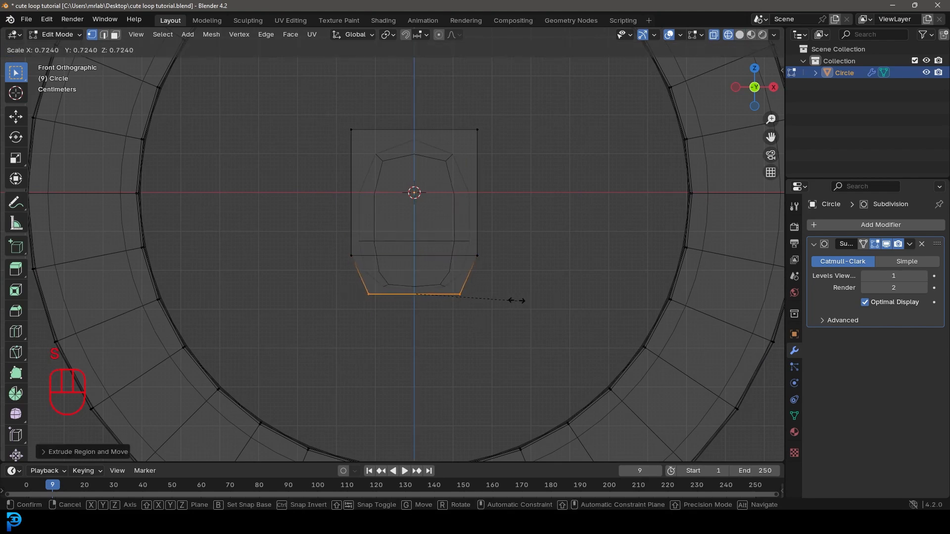
click(497, 297)
- Select the whole tooth block and flatten it by scaling along the Y axis
scroll(497, 280, down, 1)
middle_drag(496, 279, 456, 267)
key(ctrl+l)
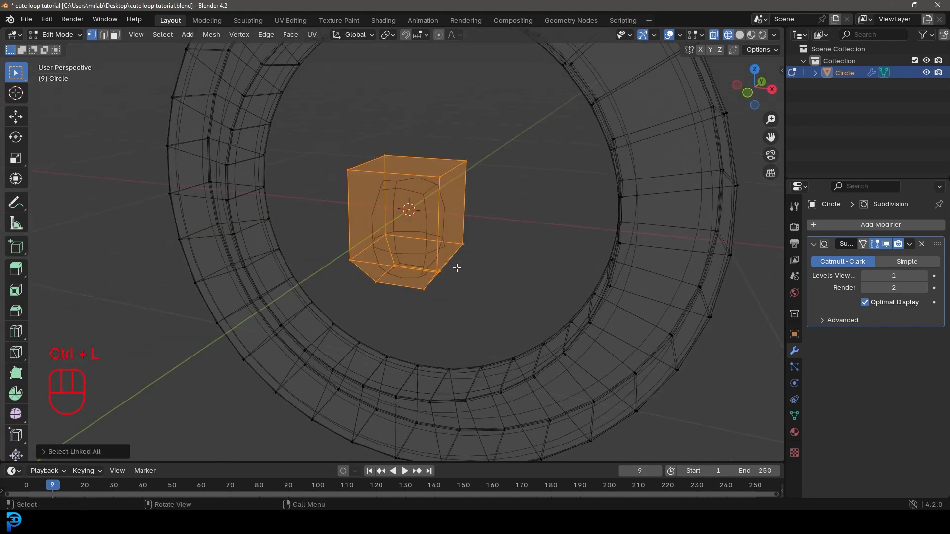
middle_drag(555, 251, 505, 250)
key(s)
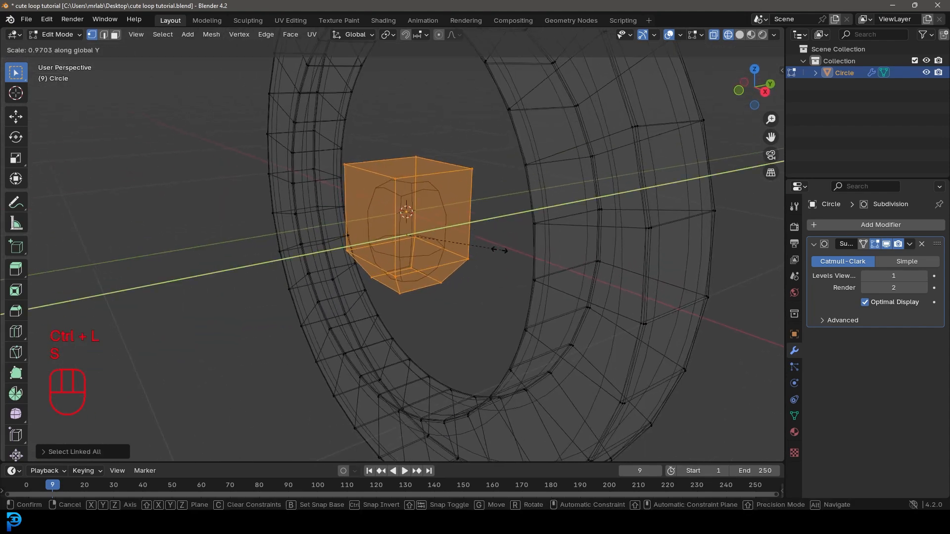
key(y)
click(440, 237)
- Delete the top face of the tooth block
middle_drag(440, 237, 364, 135)
drag(332, 126, 490, 184)
key(x)
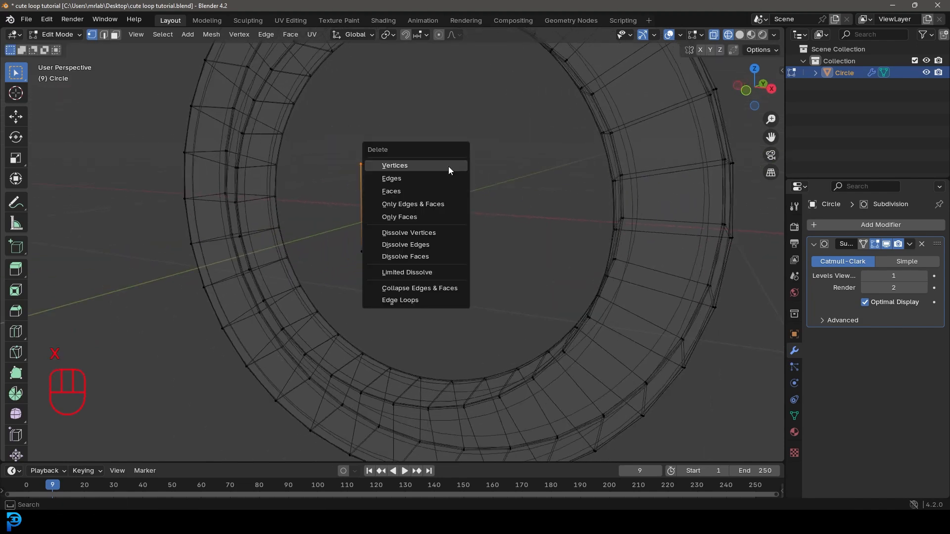
click(403, 191)
- Add a centred vertical loop cut across the tooth's width and another across its depth
mouse_move(414, 213)
middle_down()
mouse_move(452, 225)
mouse_move(443, 250)
mouse_move(378, 236)
mouse_move(420, 209)
middle_up()
key(ctrl+r)
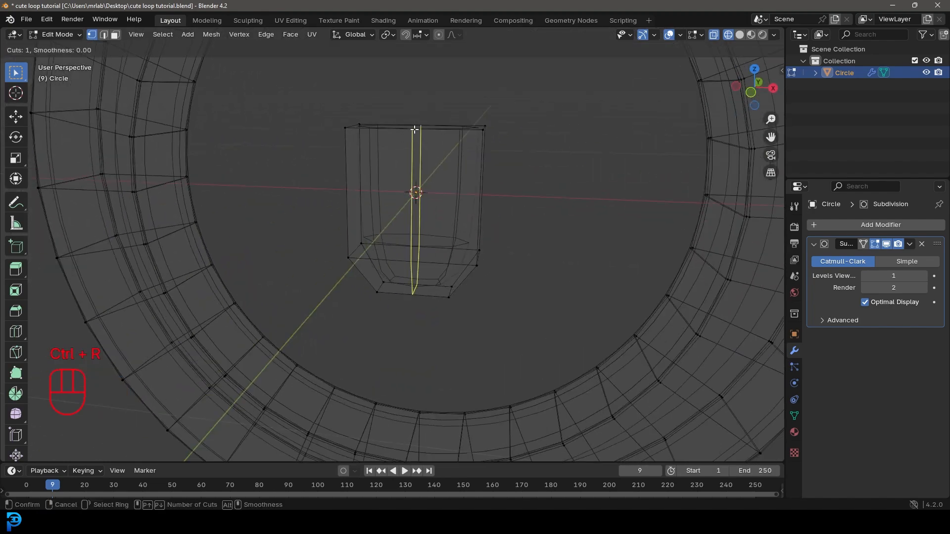
click(414, 130)
middle_drag(551, 191, 557, 309)
key(ctrl+r)
click(451, 284)
right_click(451, 285)
- Select the entire tooth and round its shape with the Smooth tool
scroll(451, 286, down, 5)
scroll(508, 251, up, 2)
key(ctrl+l)
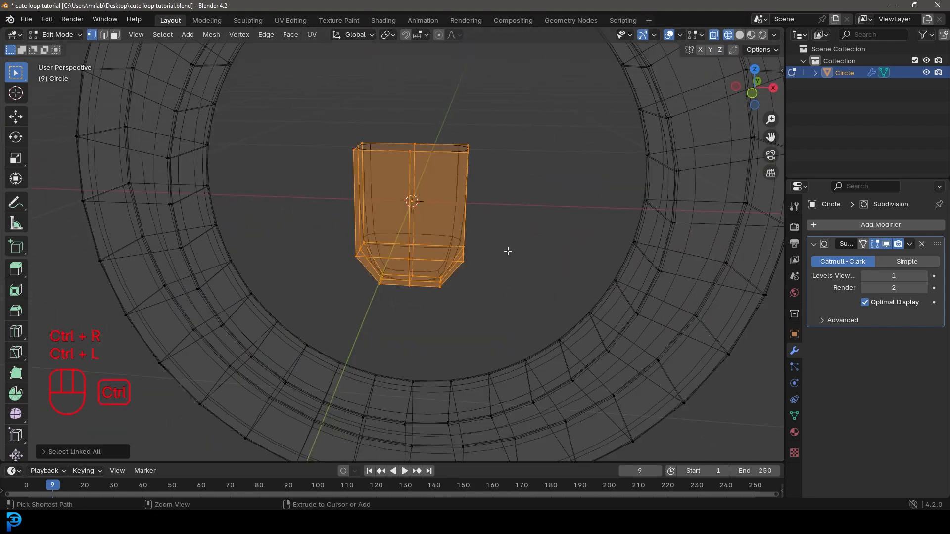
click(15, 413)
drag(405, 283, 481, 296)
- Shorten the smoothed tooth by scaling it along the Z axis in front view
key(KP_1)
key(s)
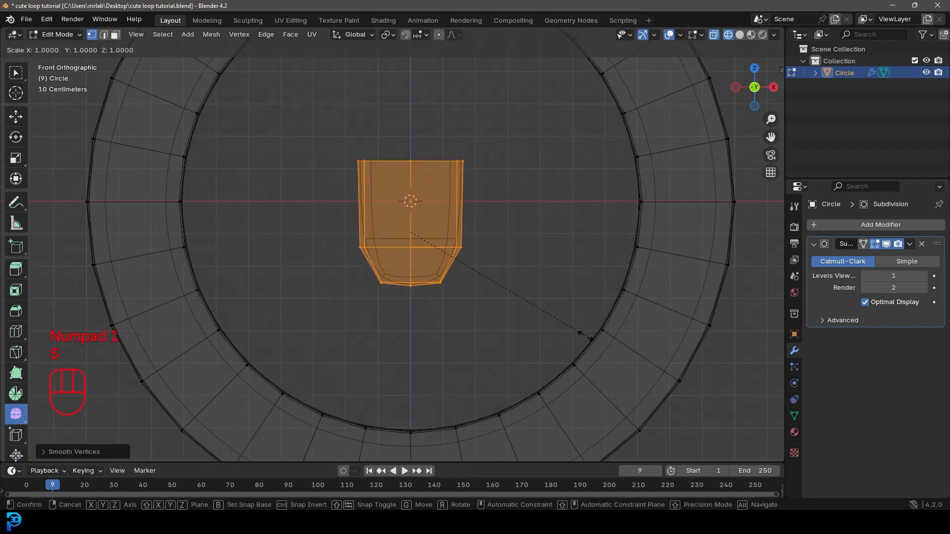
key(z)
click(556, 317)
scroll(495, 300, down, 3)
shift+middle_drag(464, 264, 466, 286)
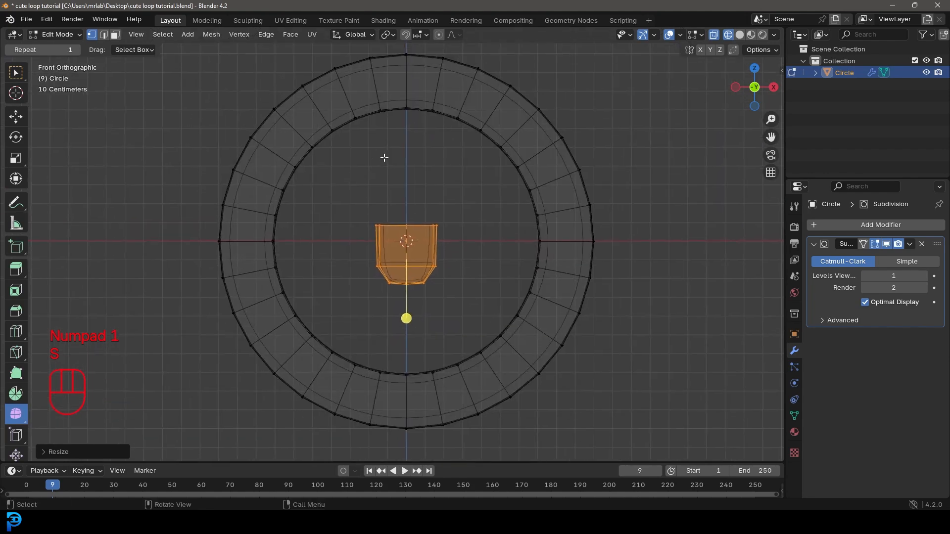
shift+middle_drag(429, 216, 430, 255)
scroll(430, 281, up, 2)
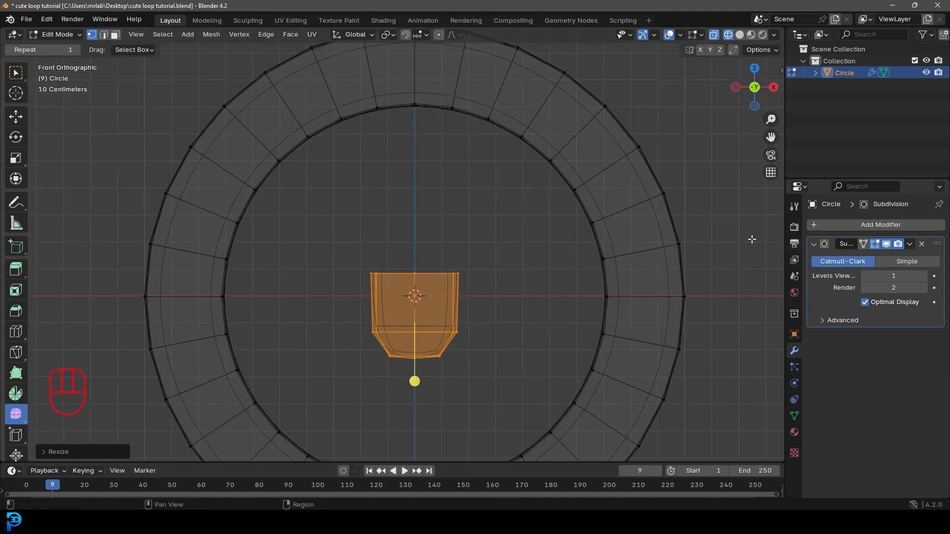
- Switch to solid shading and move the tooth up against the ring's upper inner edge, just right of centre
key(z)
click(549, 192)
shift+middle_drag(445, 262, 447, 310)
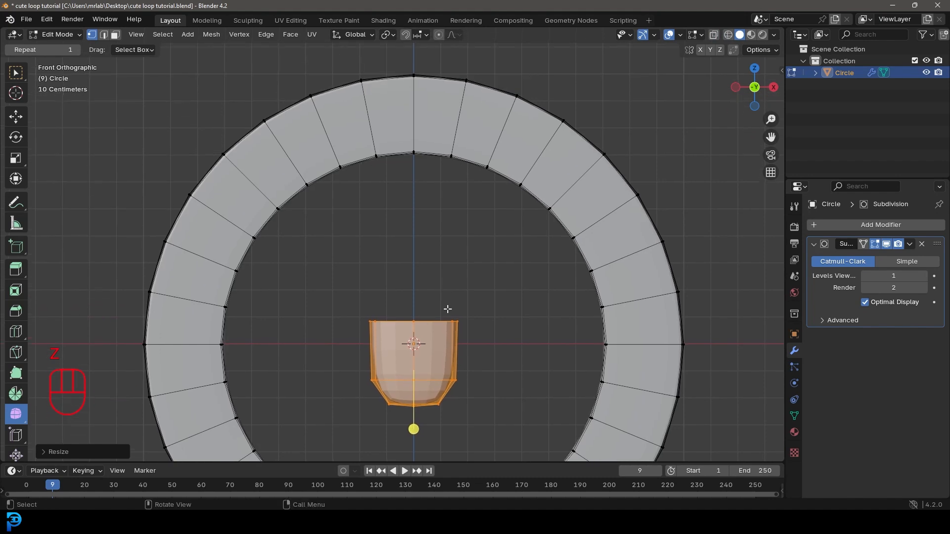
scroll(446, 331, up, 1)
key(g)
click(480, 144)
shift+middle_drag(484, 237, 479, 286)
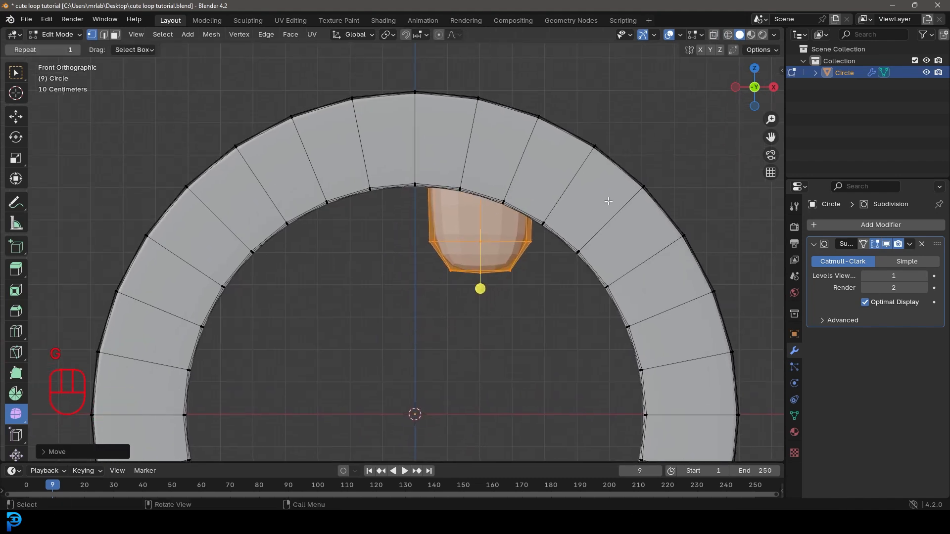
- Rotate the tooth to follow the ring's curve, scale it down and seat it against the inner edge beside the centre line
key(r)
key(s)
key(g)
click(562, 222)
key(s)
click(549, 227)
key(g)
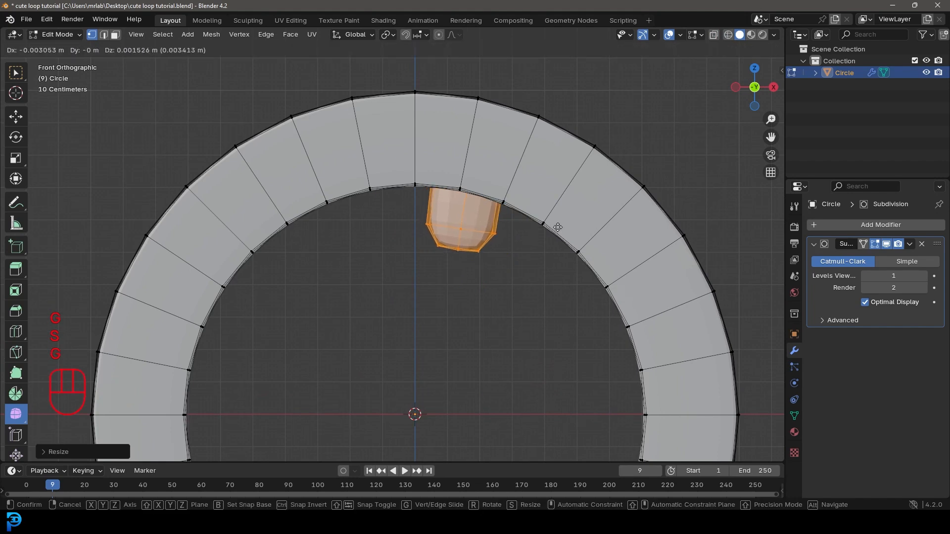
click(551, 226)
- Duplicate the tooth to its right, then rotate, shrink and seat the copy along the ring's inner edge
shift+middle_drag(496, 212, 510, 244)
scroll(495, 240, up, 1)
key(shift+d)
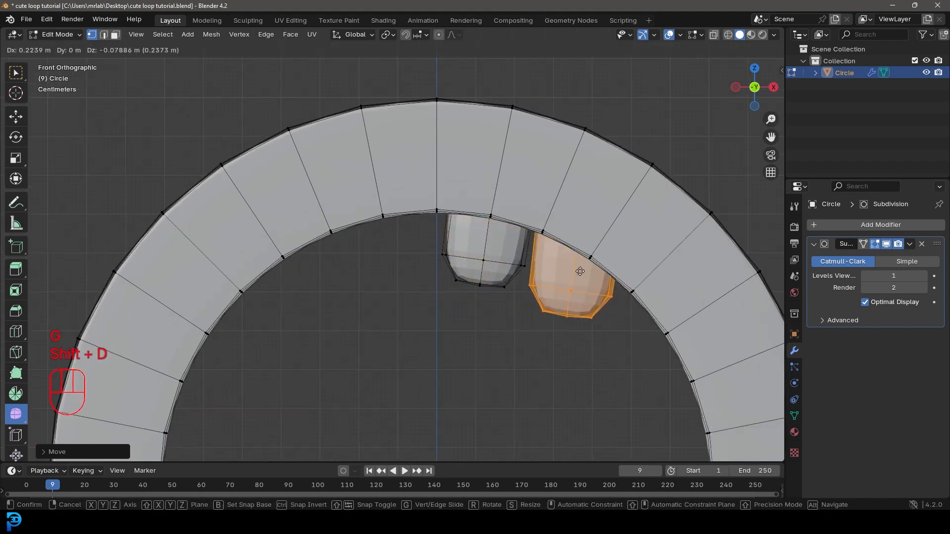
click(583, 268)
key(r)
click(643, 287)
key(s)
click(628, 281)
key(g)
click(617, 263)
- Duplicate both upper teeth, mirror the copies with an X scale of -1 and move them along X to the opposite side
drag(579, 344, 478, 234)
key(ctrl+l)
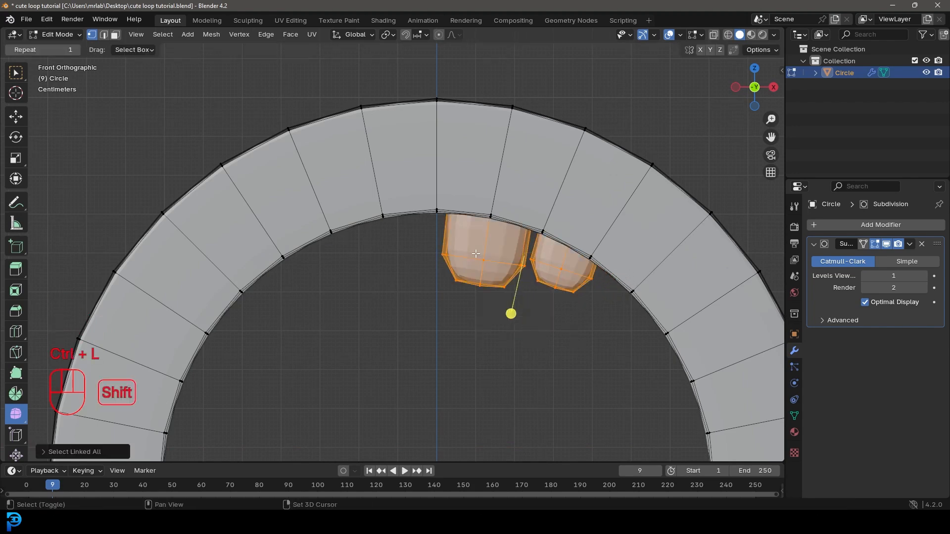
key(shift+d)
text(sx-1)
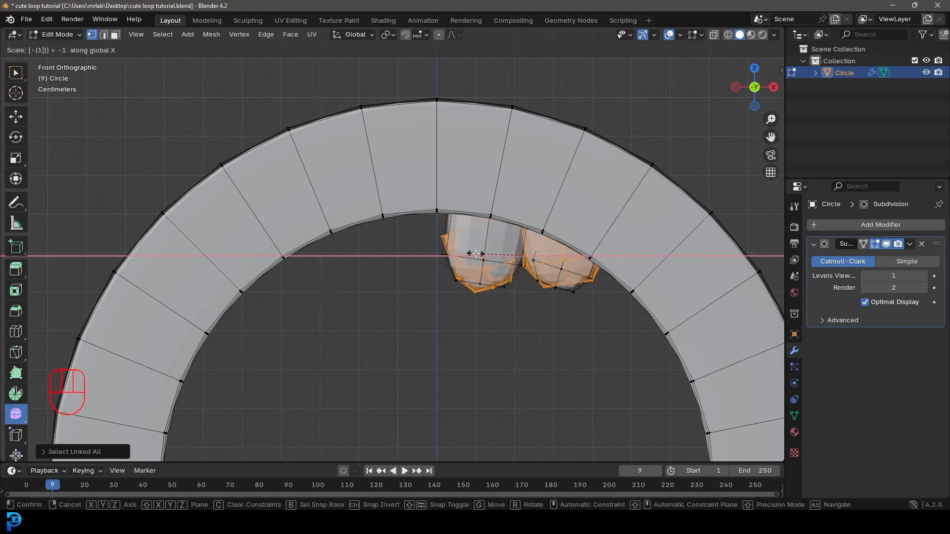
key(Return)
key(g)
key(x)
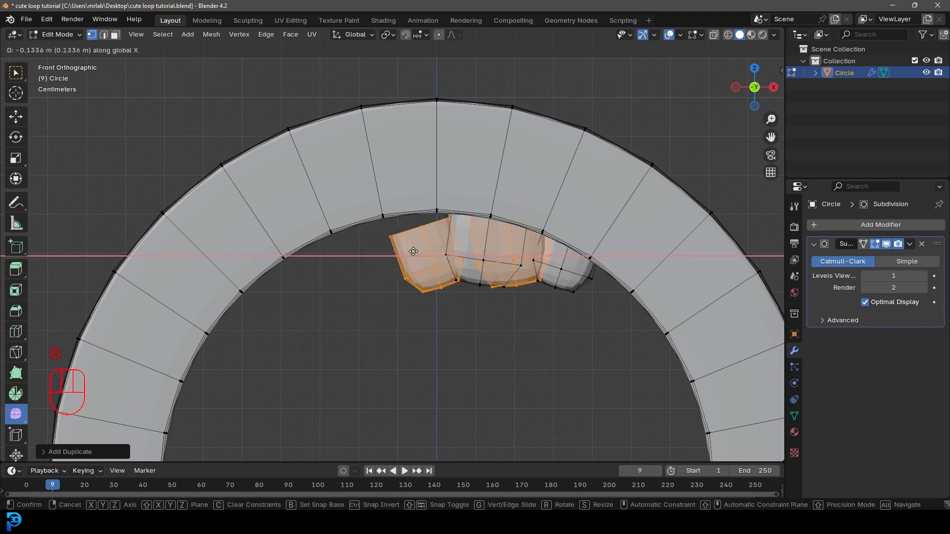
click(296, 256)
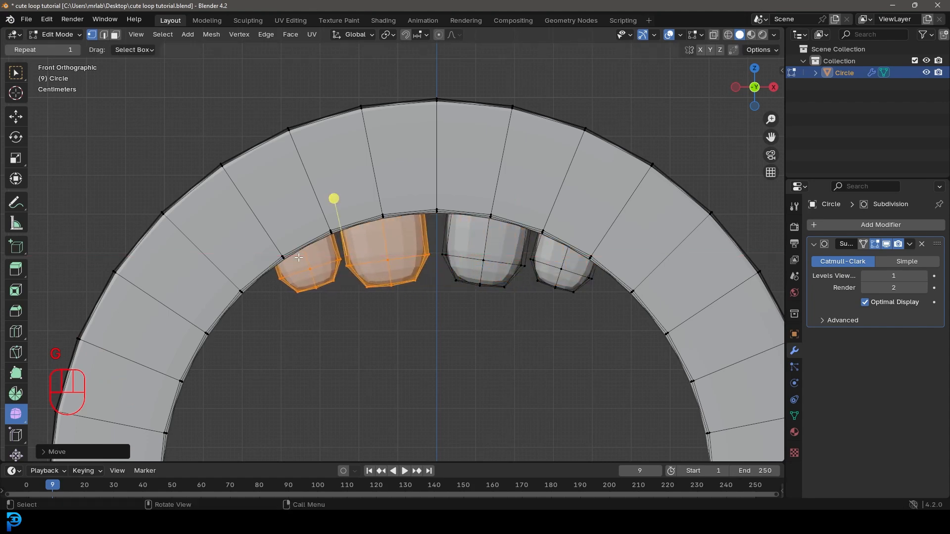
- Duplicate the two large upper teeth and place the copies near the ring's lower inner edge
scroll(434, 302, down, 4)
shift+middle_drag(434, 303, 428, 184)
drag(387, 161, 448, 137)
key(ctrl+l)
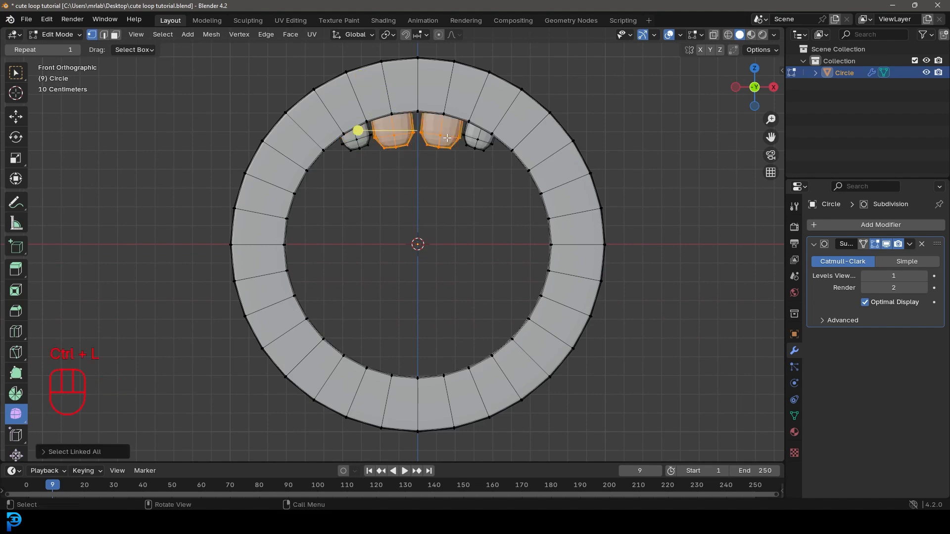
key(shift+d)
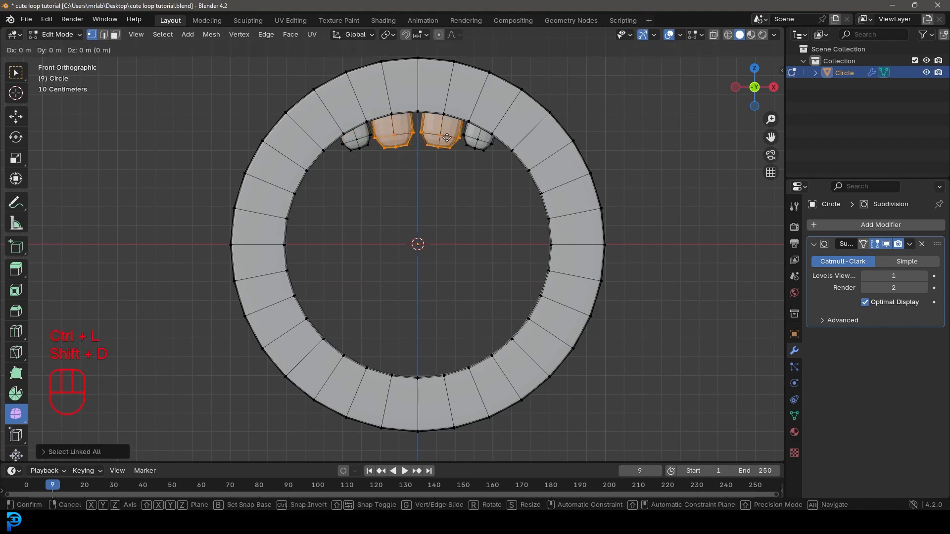
click(439, 361)
- Flip the lower teeth with a Z scale of -1 and move them down into the ring's lower inner edge
scroll(470, 277, up, 4)
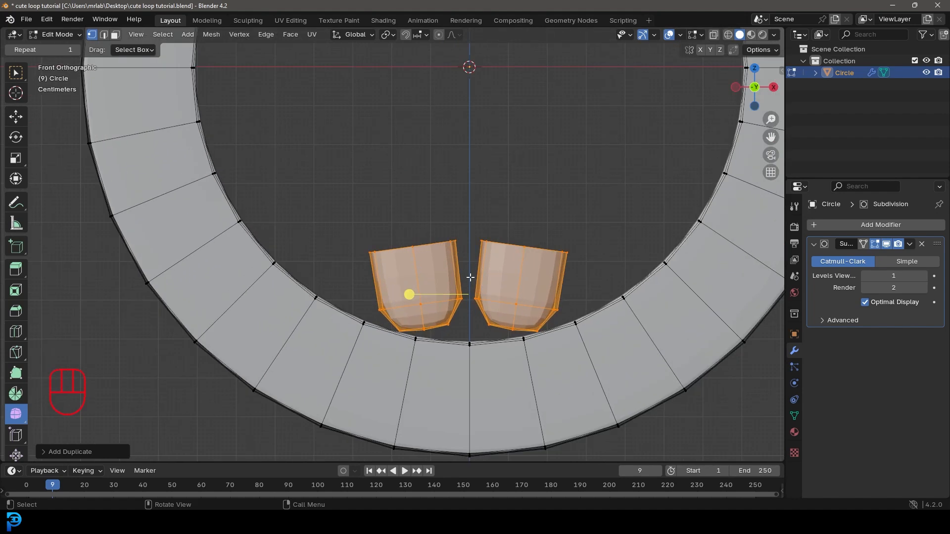
key(s)
text(z)
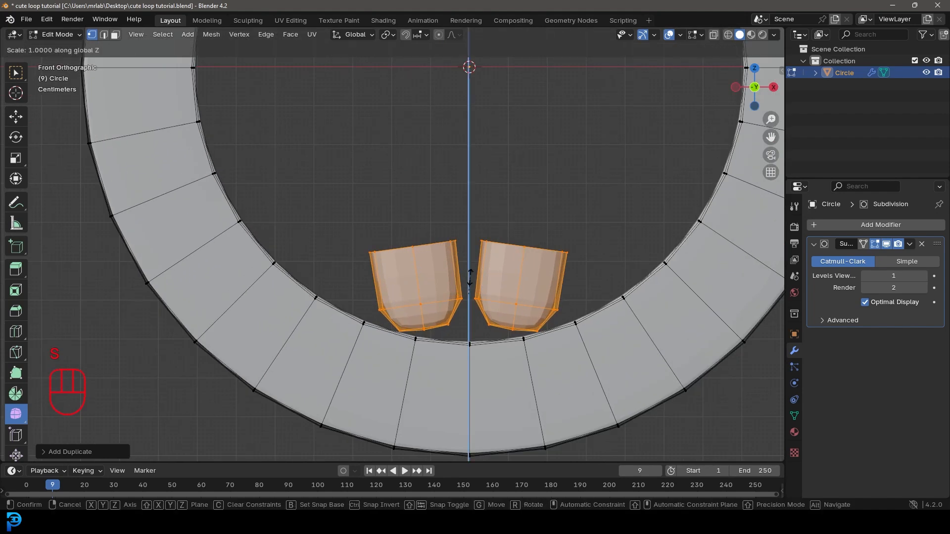
text(-1)
key(Return)
key(g)
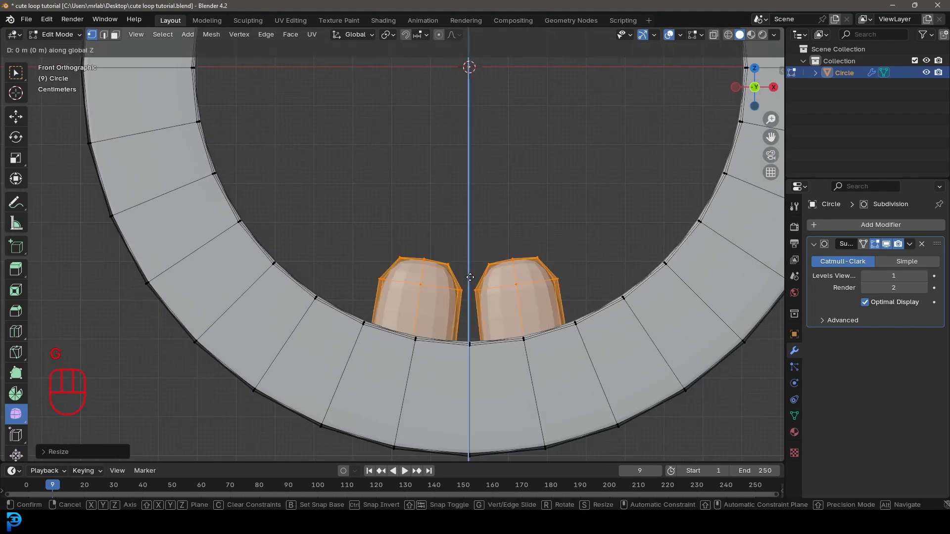
click(470, 292)
- Add a UV sphere to the mesh and scale it down to a small eyeball at the ring's centre
scroll(490, 213, down, 6)
shift+middle_drag(429, 148, 424, 203)
key(shift+a)
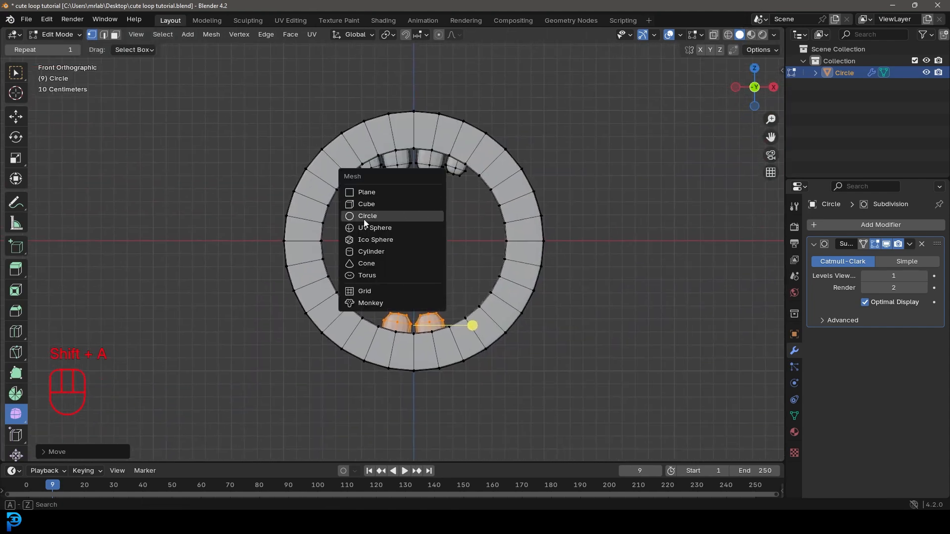
click(382, 230)
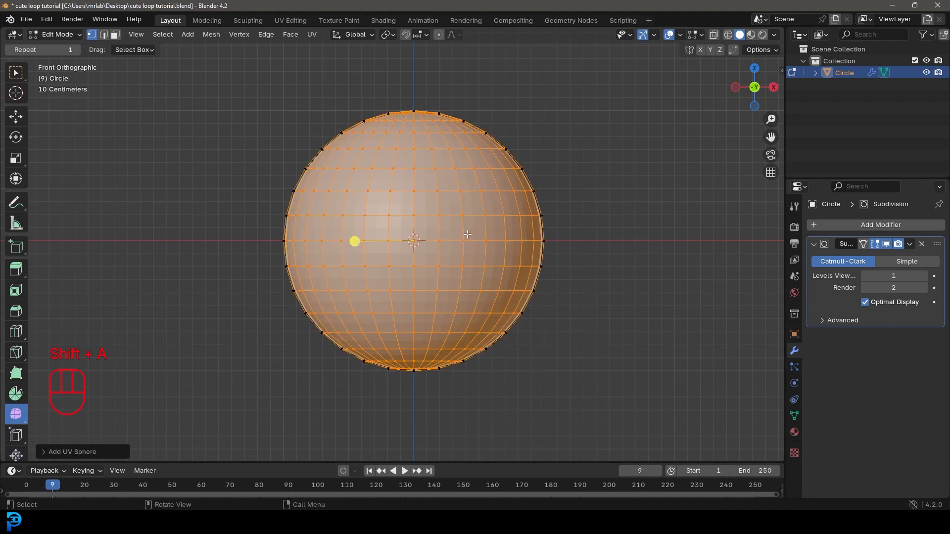
shift+scroll(382, 229, up, 4)
scroll(382, 229, up, 1)
key(s)
click(451, 344)
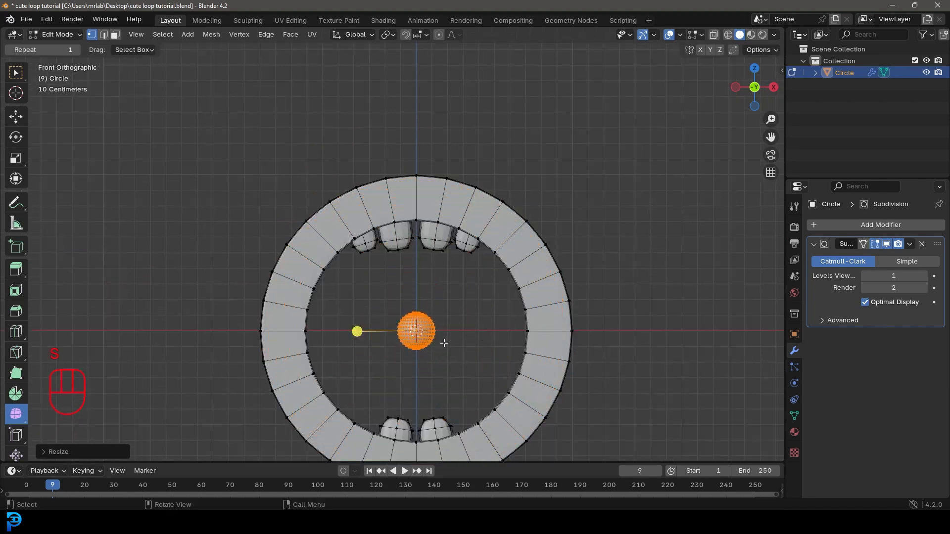
- Move the eye sphere onto the ring above the upper-left teeth and bring it forward about 0.12 m through the front face
scroll(451, 344, up, 4)
key(g)
click(428, 167)
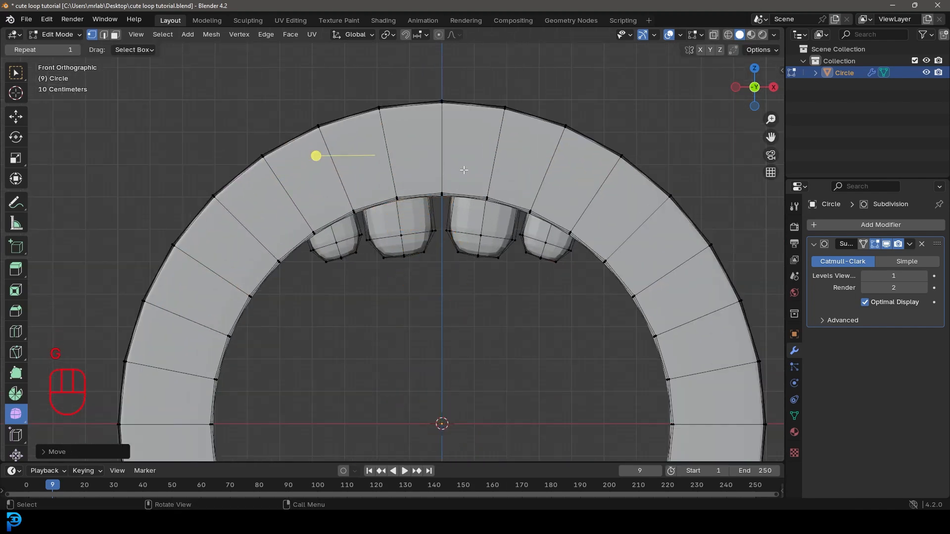
key(KP_3)
key(g)
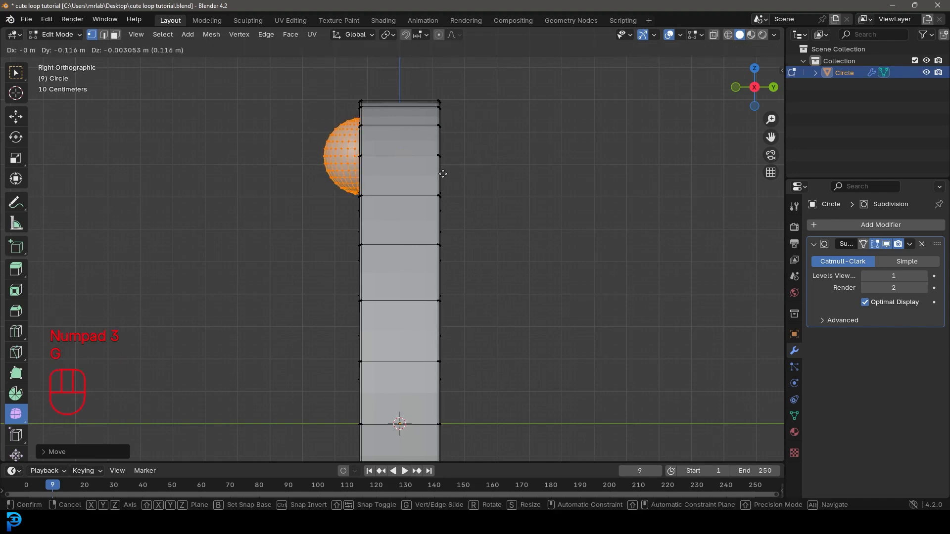
click(442, 171)
- Scale the eye sphere down to about 0.68 and reposition it on the ring above the left teeth
key(KP_1)
scroll(509, 196, up, 2)
key(s)
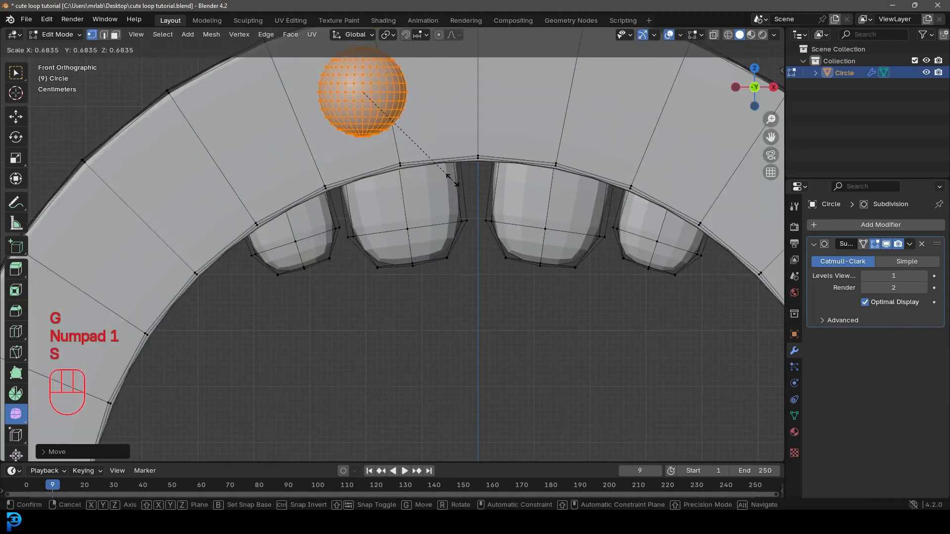
click(445, 183)
scroll(420, 173, down, 2)
key(g)
click(410, 170)
- Duplicate the eye sphere to the right side of the ring, enlarge the copy and adjust its position
shift+middle_drag(410, 170, 381, 207)
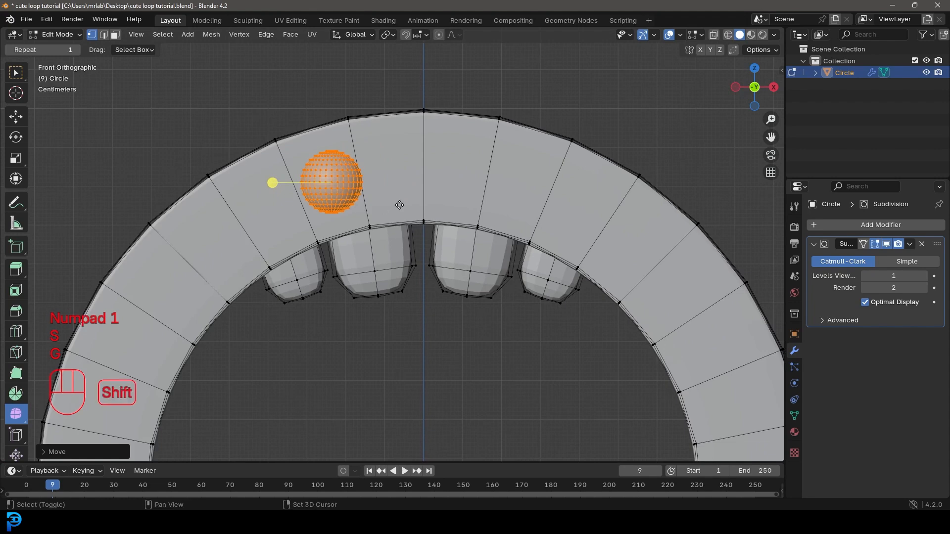
key(shift+d)
click(561, 206)
key(s)
click(584, 237)
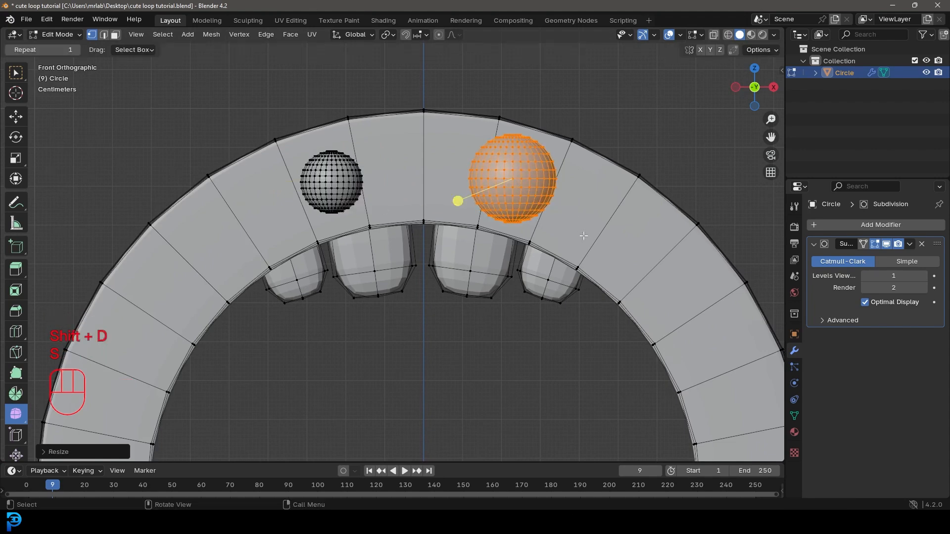
key(g)
click(580, 237)
- Save the file and give the ring character a new material named 1
scroll(495, 208, down, 5)
middle_drag(495, 207, 502, 241)
scroll(545, 268, down, 3)
scroll(524, 287, up, 1)
scroll(515, 217, up, 2)
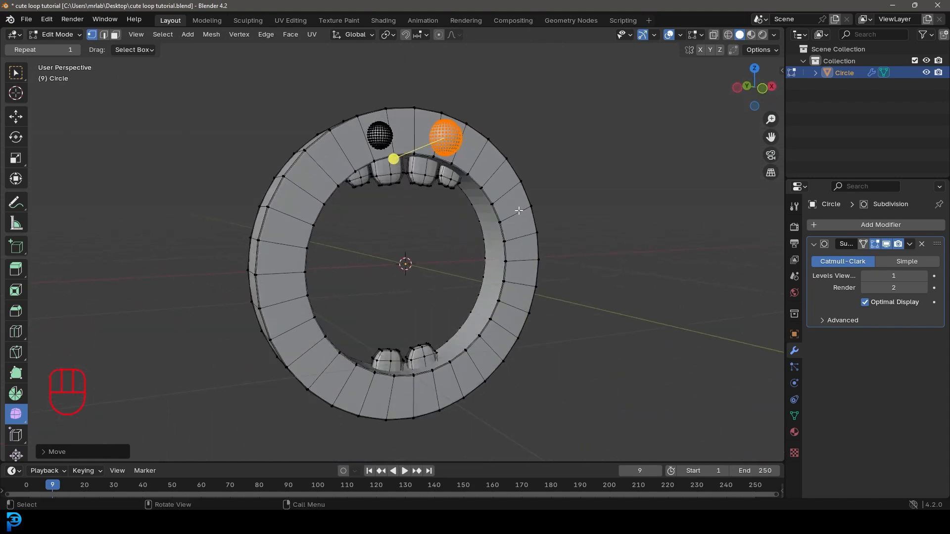
click(794, 432)
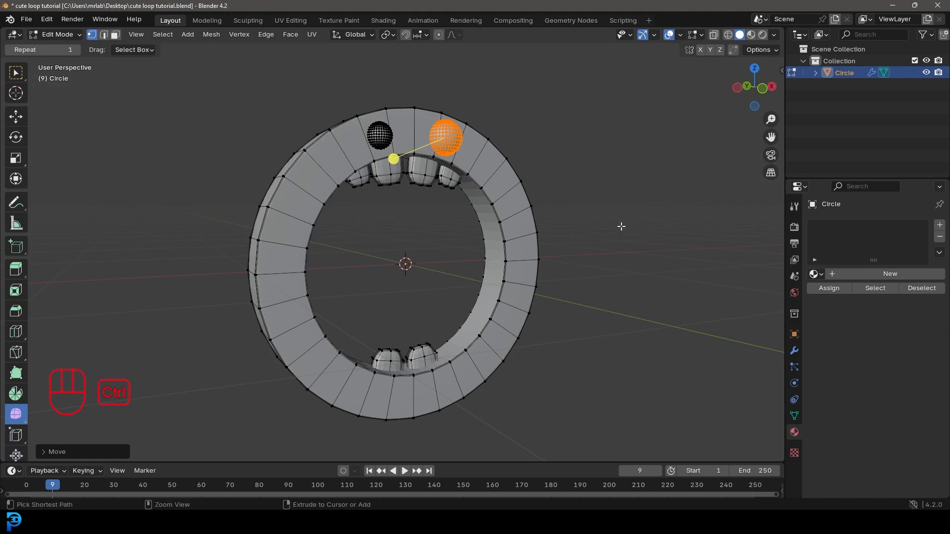
key(ctrl+s)
click(884, 273)
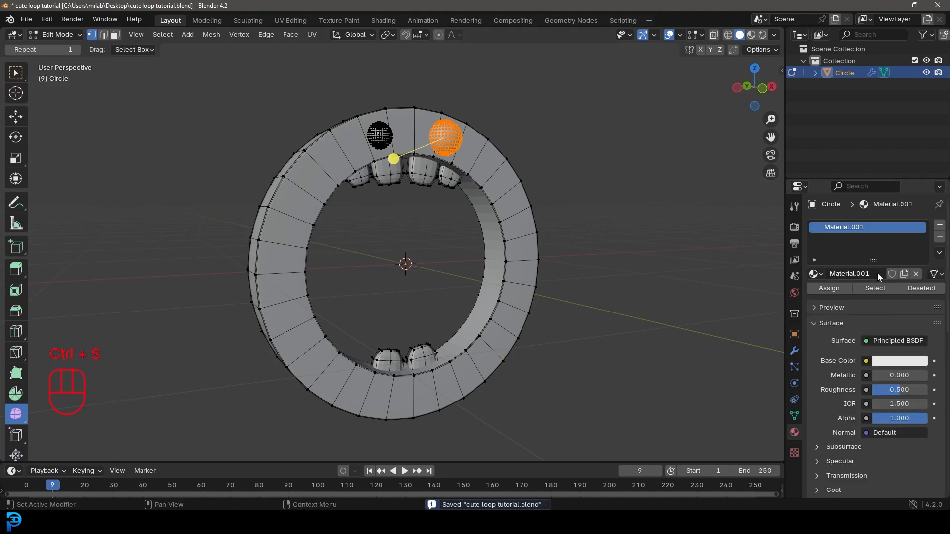
key(Return)
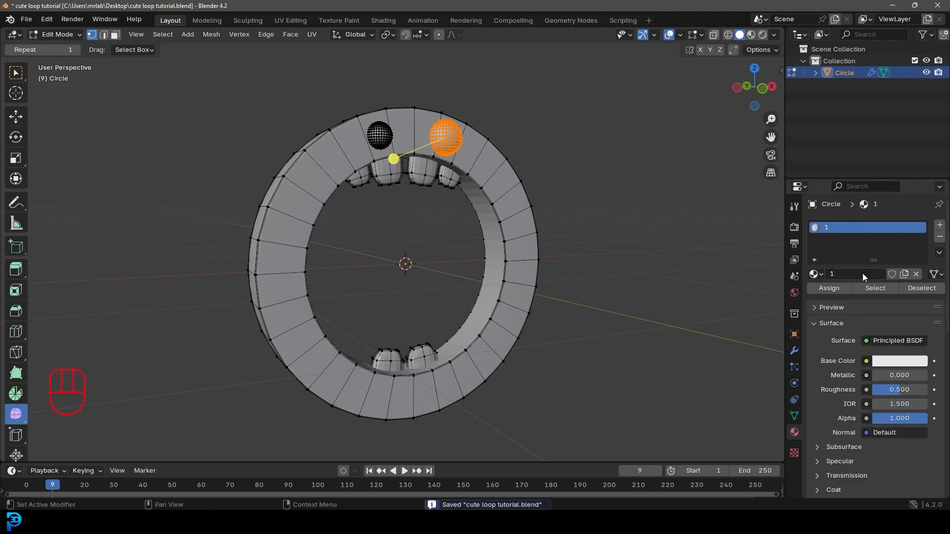
- Set the viewport display colour of material 1 to red, with hue 0.997 and saturation 0.867
click(815, 324)
scroll(824, 387, down, 8)
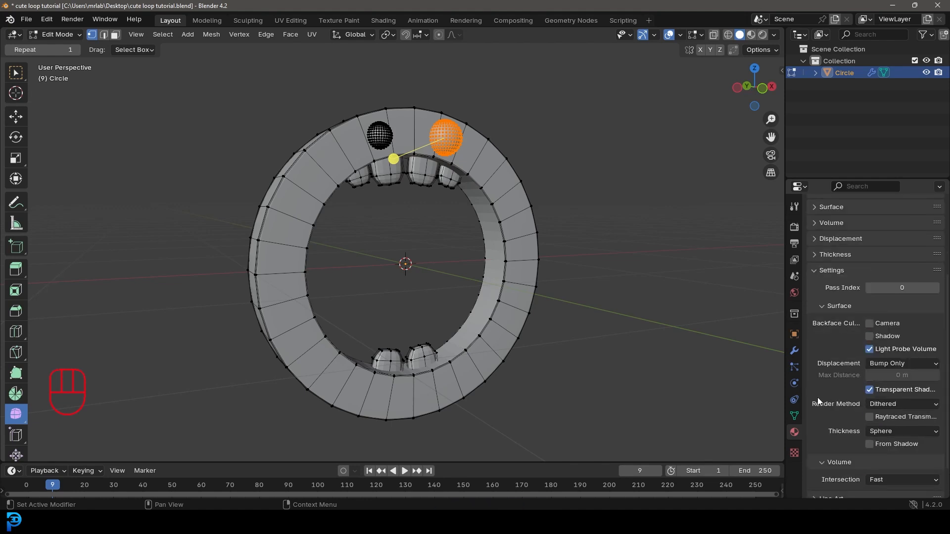
scroll(837, 476, down, 2)
click(893, 446)
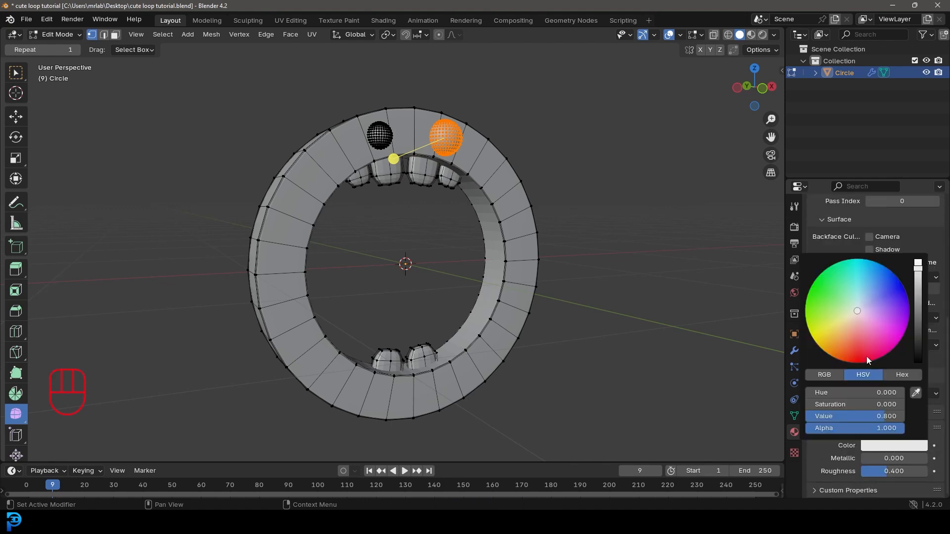
drag(866, 357, 857, 341)
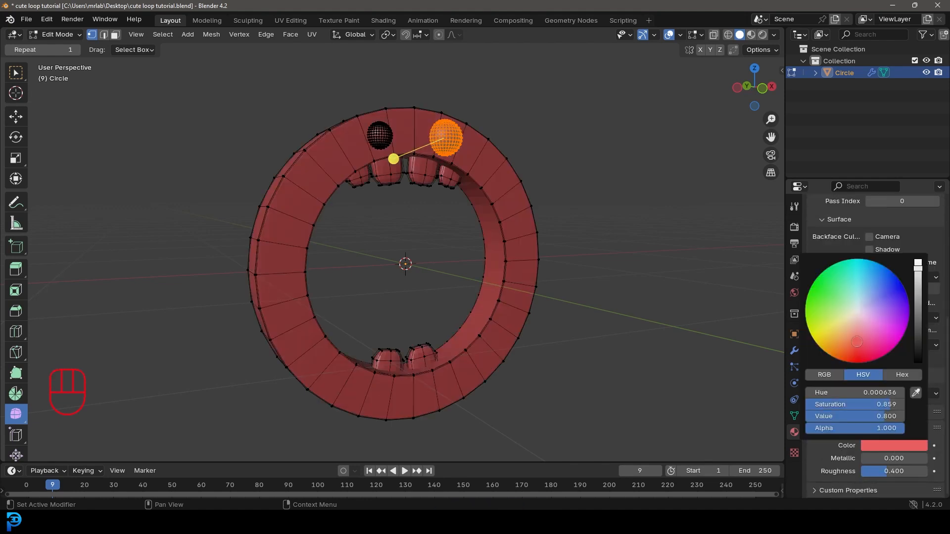
click(858, 341)
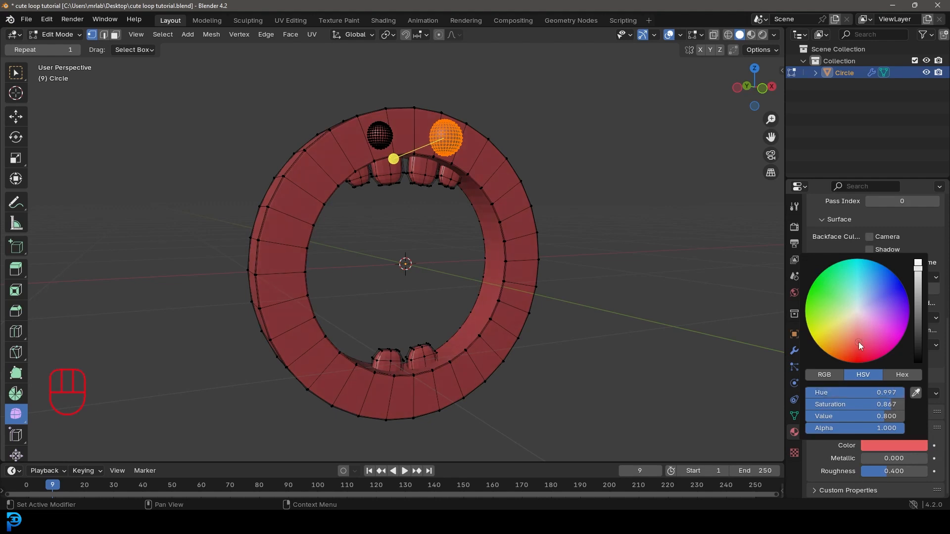
middle_drag(391, 227, 454, 244)
scroll(883, 255, up, 8)
scroll(883, 255, up, 3)
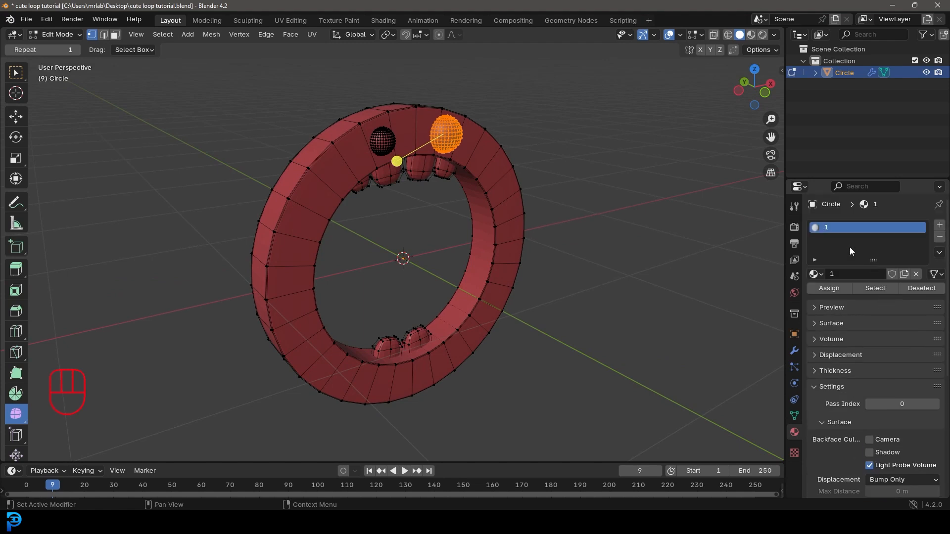
- Add a second slot with a new material named 2, switch to face selection and clear the selection
click(940, 225)
click(854, 295)
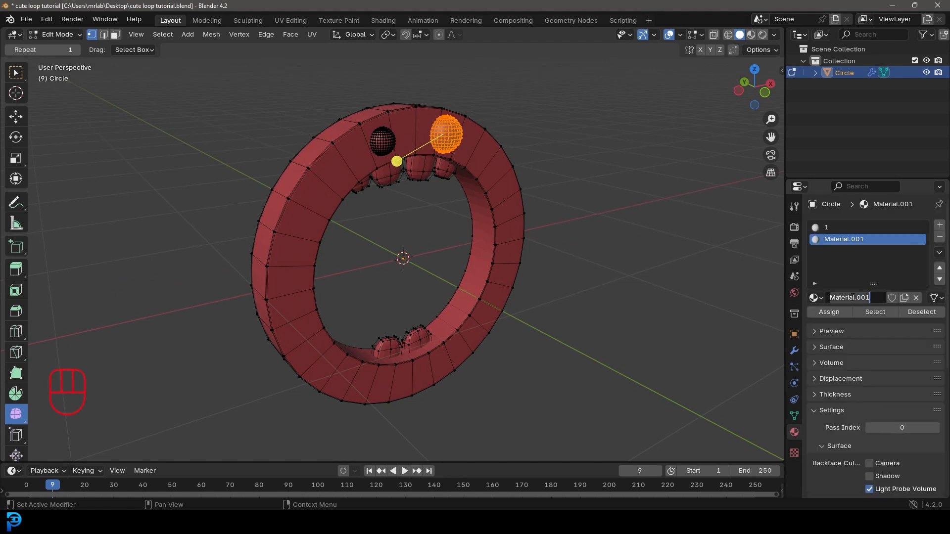
click(116, 37)
scroll(375, 199, up, 6)
scroll(374, 198, down, 4)
key(alt+a)
scroll(353, 152, down, 2)
scroll(316, 86, up, 2)
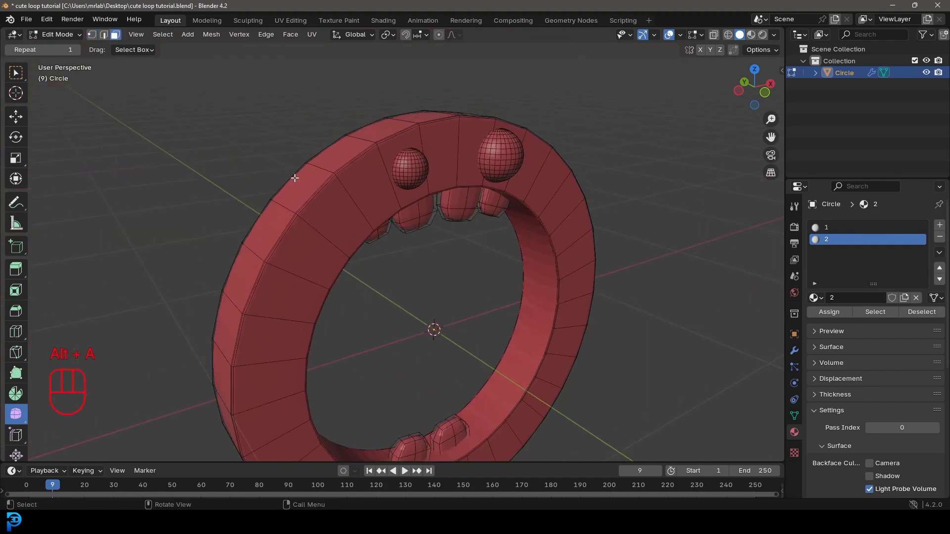
- Select the ring's front and back face loops, grow the selection once and assign material 2 to it
scroll(277, 163, up, 2)
alt+shift+click(332, 177)
middle_drag(335, 158, 460, 174)
alt+shift+click(439, 127)
scroll(440, 129, down, 2)
middle_drag(519, 158, 331, 154)
scroll(342, 171, up, 4)
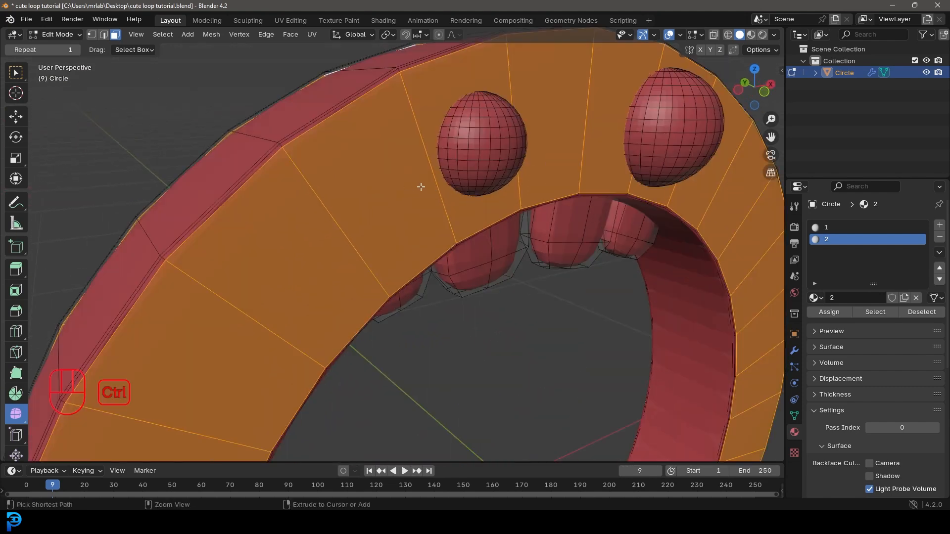
key(ctrl+KP_Add)
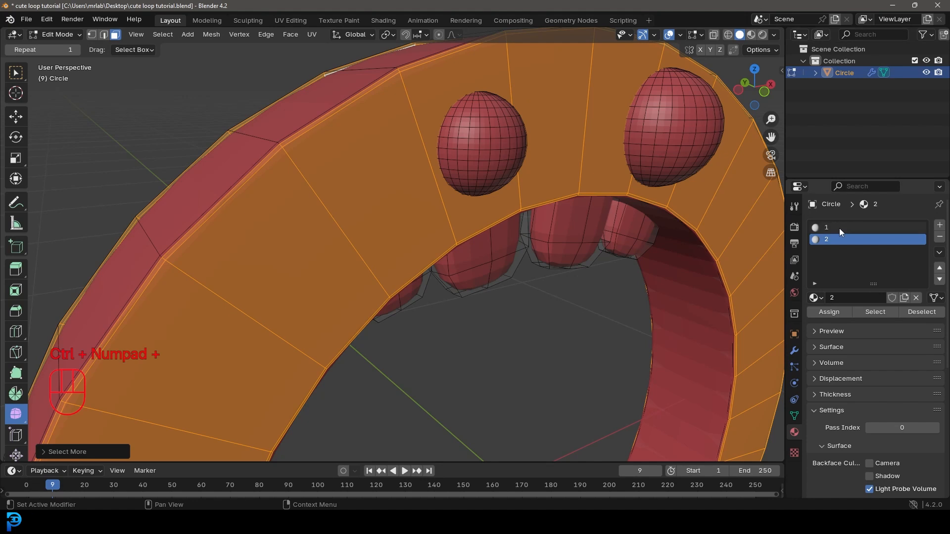
click(829, 312)
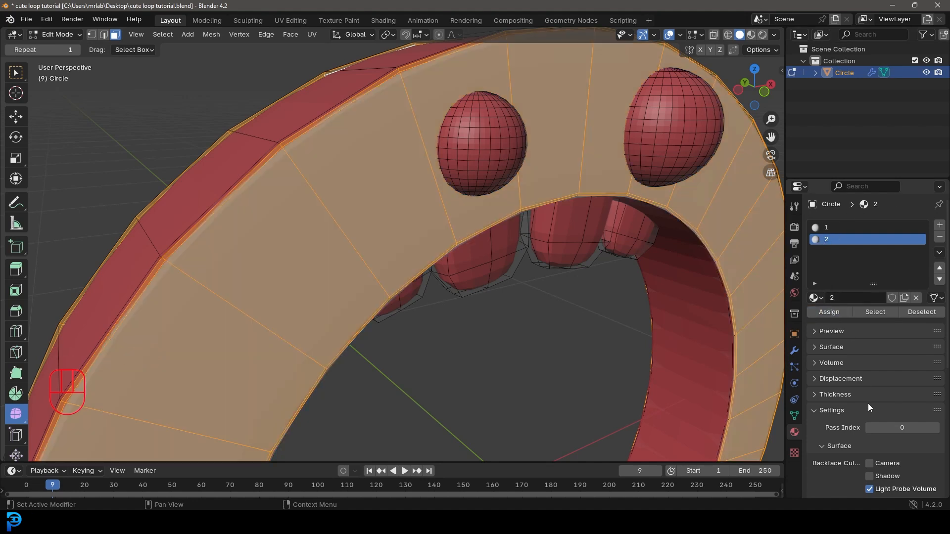
- Set the viewport display colour of material 2 to orange-red, with hue about 0.010 and saturation about 0.911
click(843, 418)
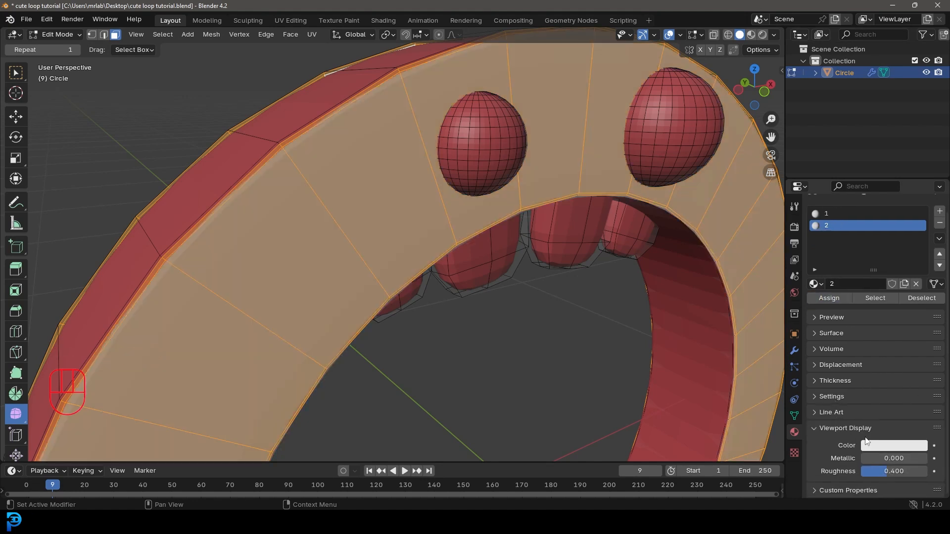
click(867, 445)
click(852, 344)
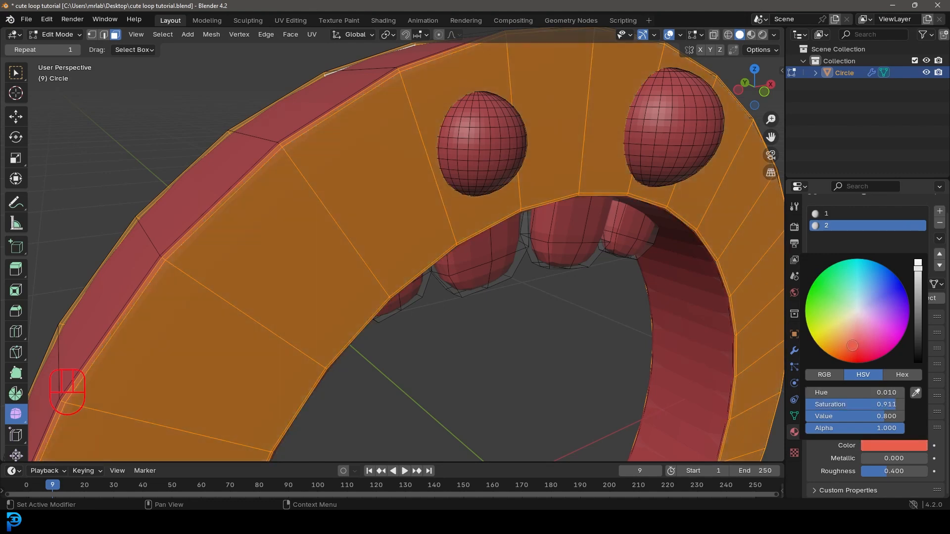
scroll(593, 275, down, 5)
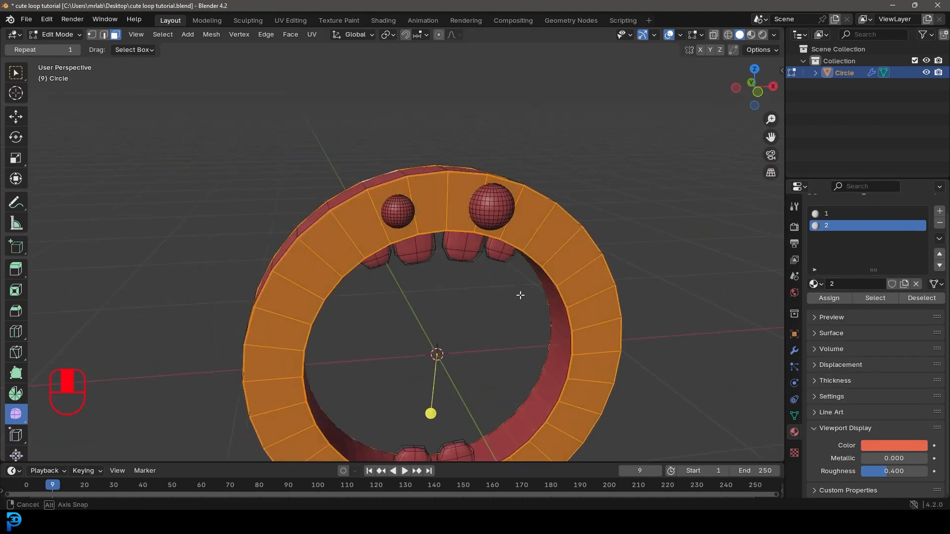
scroll(509, 306, down, 2)
middle_drag(512, 305, 509, 325)
- Select all six teeth as complete linked pieces, four on the upper inside of the ring and two on the lower
key(alt+a)
scroll(509, 325, up, 2)
middle_drag(436, 294, 357, 300)
scroll(376, 289, up, 2)
drag(356, 299, 539, 246)
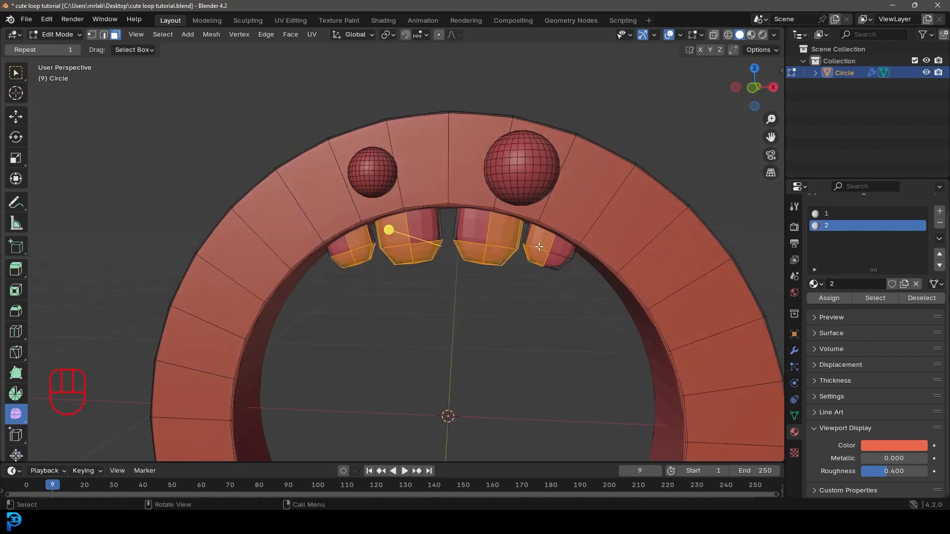
shift+scroll(511, 282, down, 5)
shift+click(390, 412)
shift+click(465, 420)
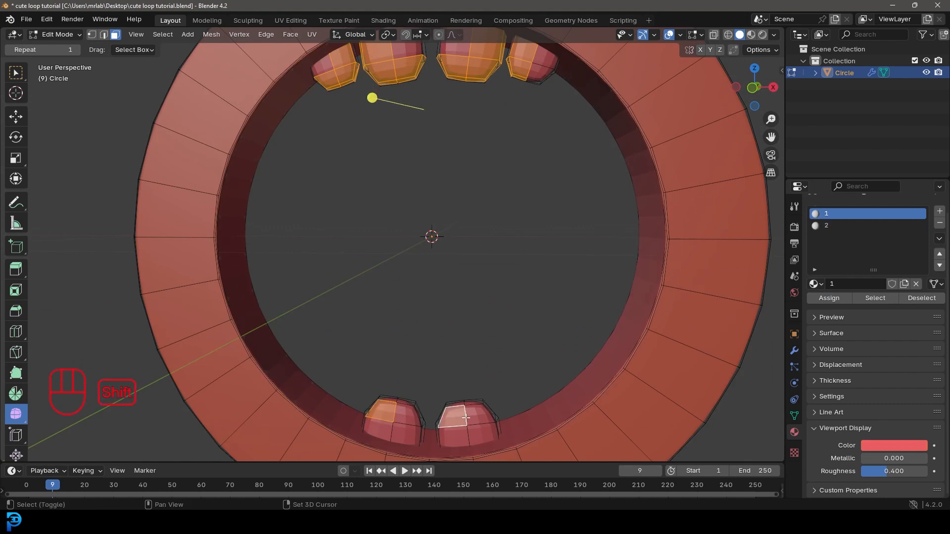
key(ctrl+l)
key(g)
right_click(465, 367)
- Add a third slot with a new material named teeth and assign it to the selected teeth
click(939, 212)
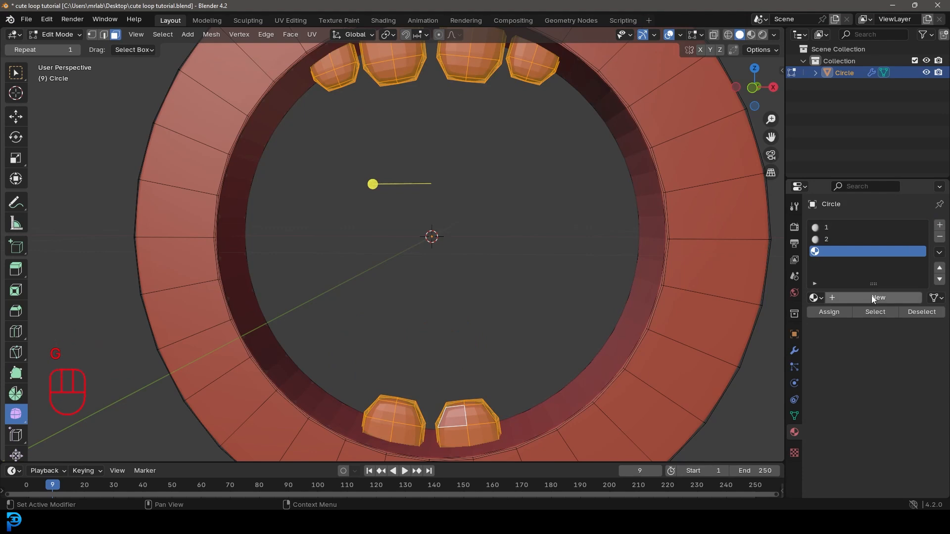
click(864, 297)
click(861, 297)
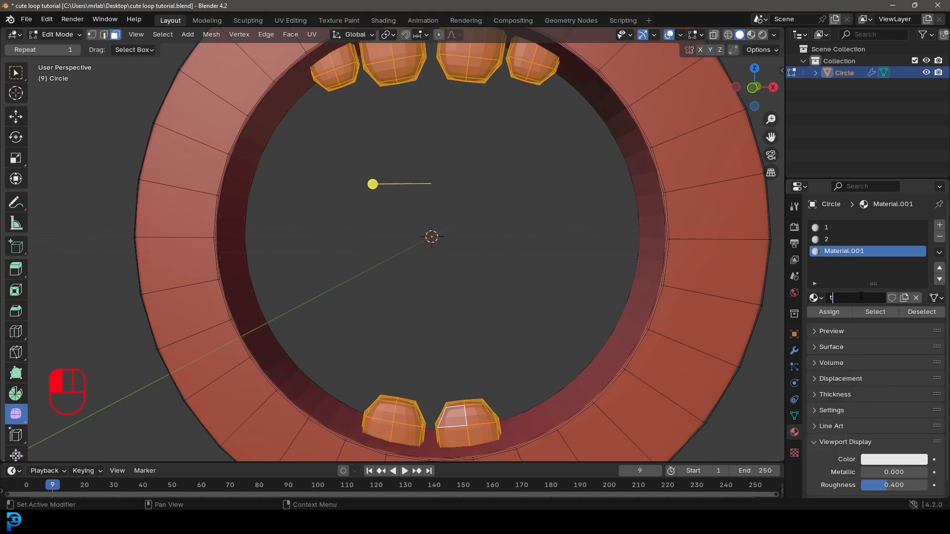
click(828, 312)
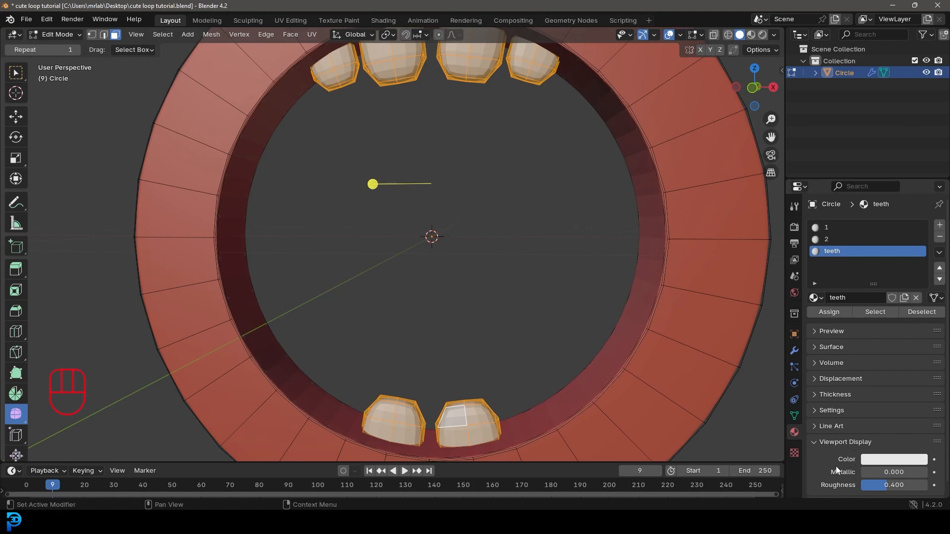
middle_drag(488, 267, 485, 232)
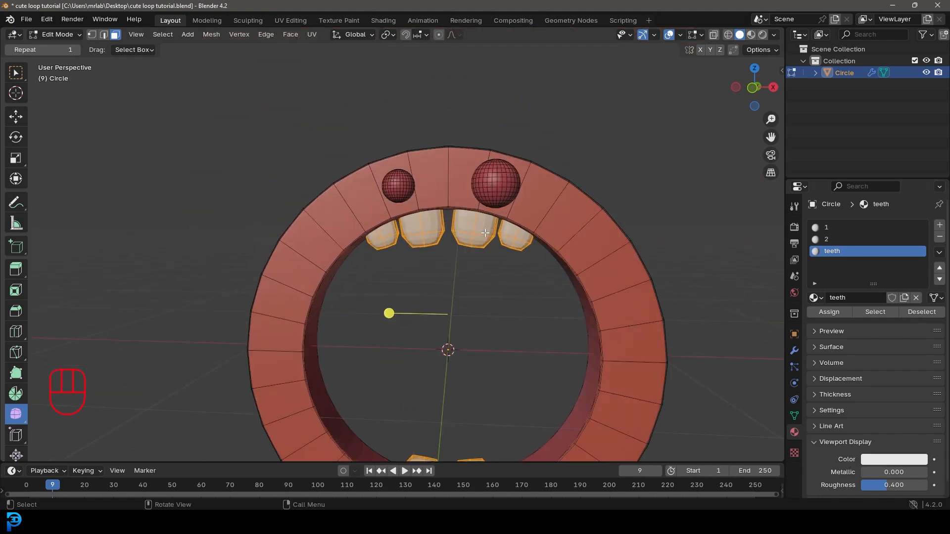
- Select both complete eye spheres and assign them a new material named eyes
click(503, 179)
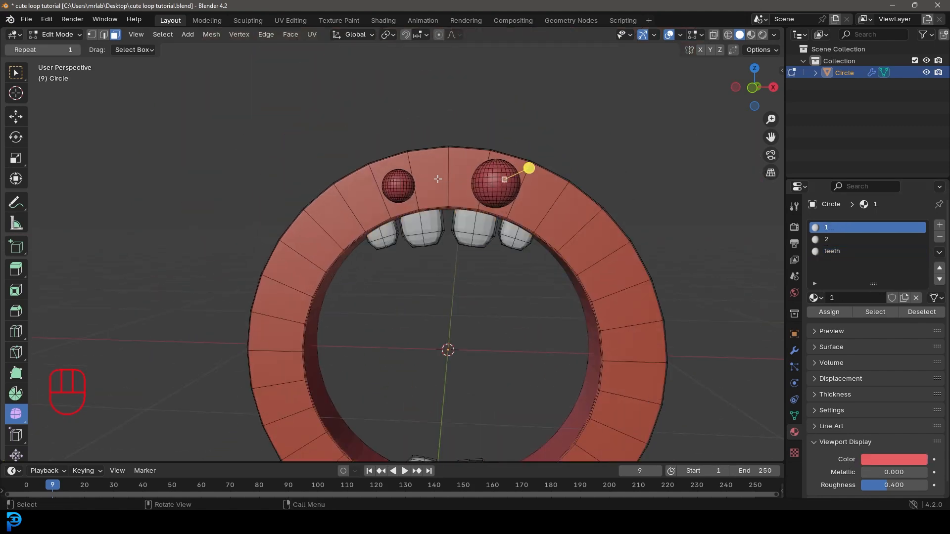
ctrl+click(402, 183)
key(ctrl+l)
click(940, 225)
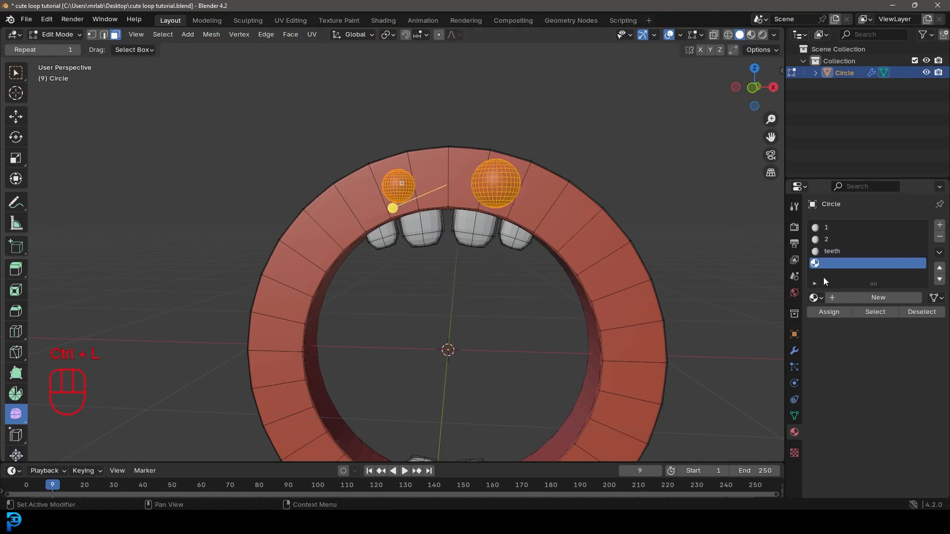
click(865, 298)
click(866, 297)
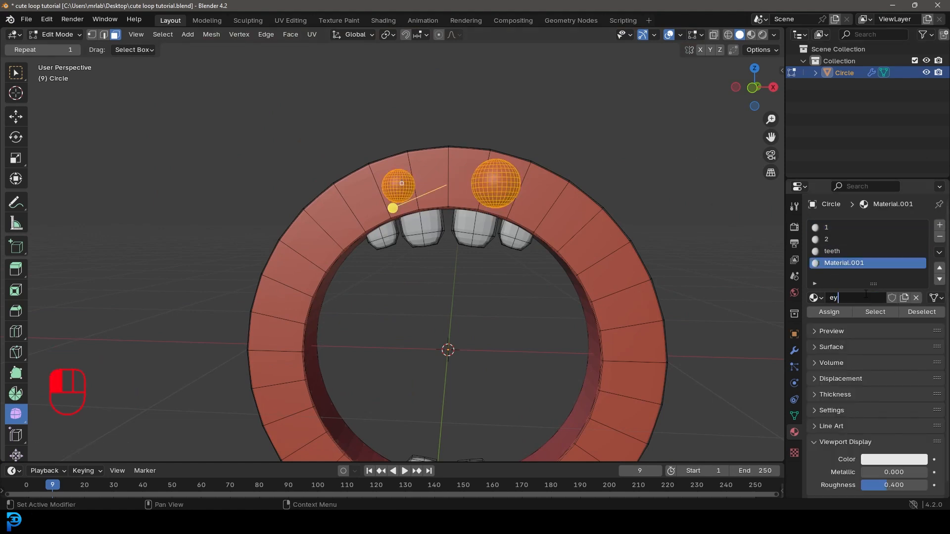
click(830, 314)
- Darken the eyes material's viewport display colour to near-black with value 0.014 and return to Object Mode
click(886, 462)
drag(918, 285, 918, 364)
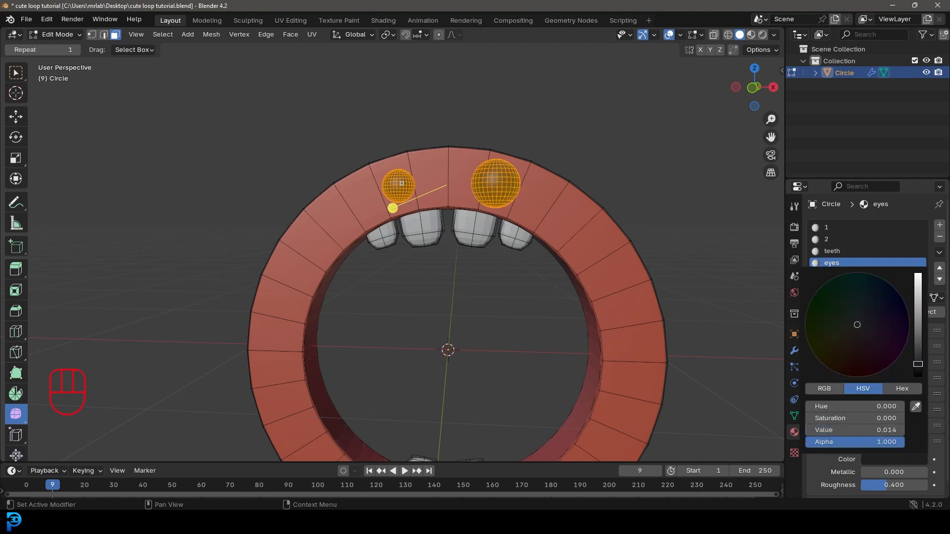
middle_drag(492, 278, 518, 265)
key(Tab)
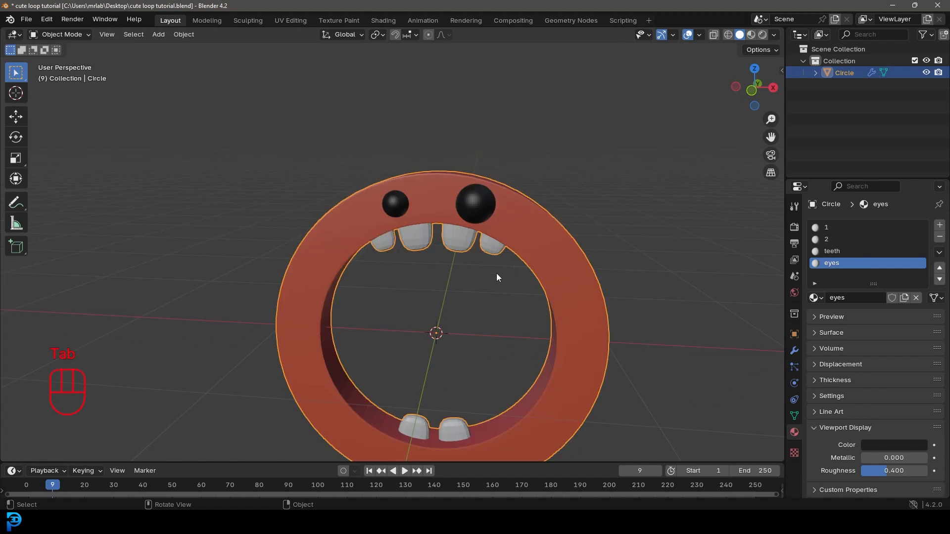
- Apply smooth shading to the character, deselect it and show it from the front
right_click(465, 188)
click(463, 190)
middle_drag(462, 183, 520, 215)
key(alt+a)
key(KP_1)
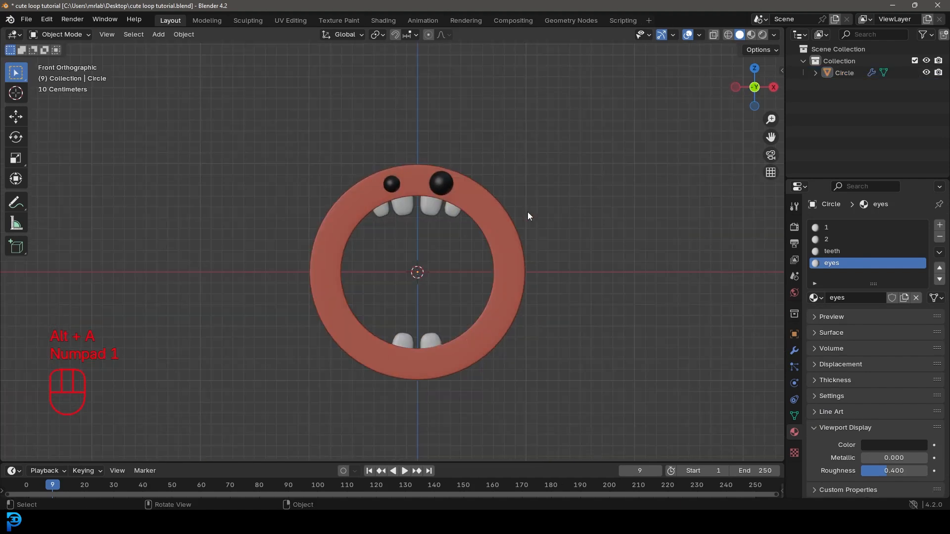
- Select the four upper teeth, enlarge them slightly and lower them about 0.02 m along Z
key(Tab)
scroll(521, 191, up, 4)
drag(365, 226, 524, 179)
key(ctrl+l)
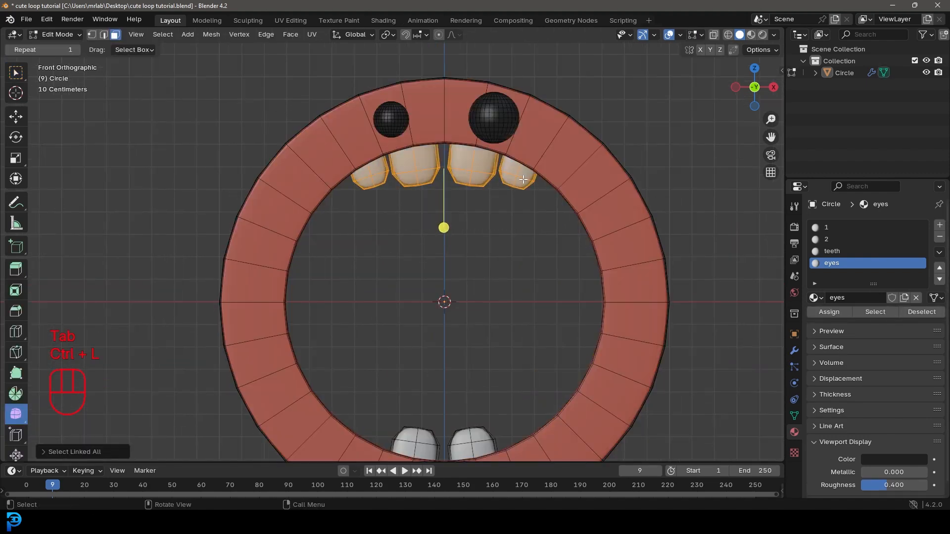
key(s)
click(567, 205)
key(g)
key(z)
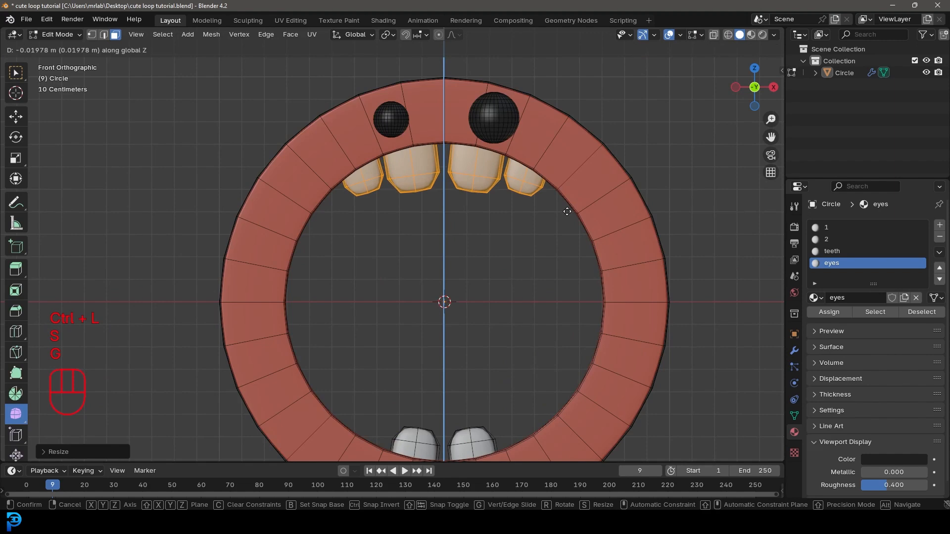
click(567, 212)
- Leave mesh editing and raise the whole character along Z until its base rests at the world origin
scroll(567, 211, down, 5)
key(Tab)
middle_drag(485, 248, 463, 267)
key(KP_1)
click(478, 260)
key(g)
key(z)
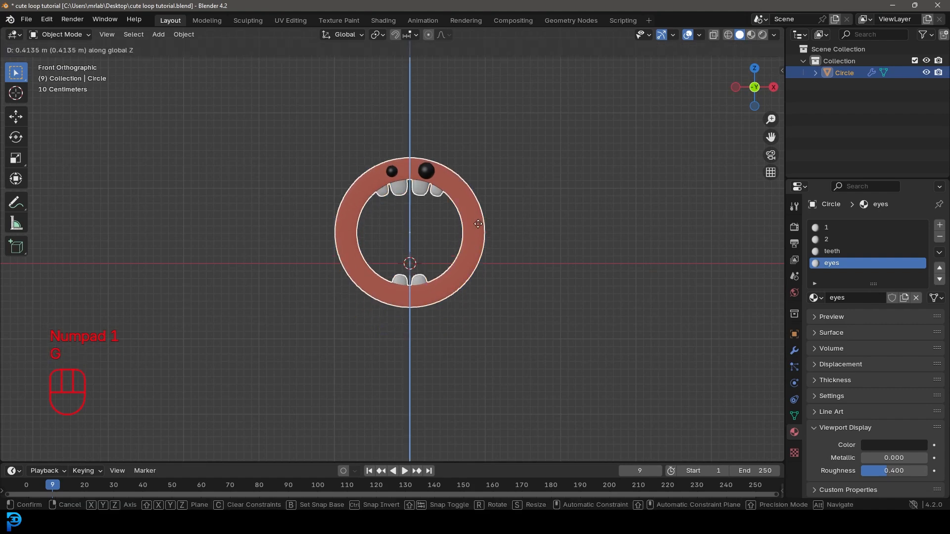
click(476, 178)
- Add a plane at the character's base and scale it up about 7.8 times as the floor
scroll(451, 253, down, 4)
mouse_move(450, 256)
middle_down()
mouse_move(479, 283)
mouse_move(467, 290)
mouse_move(450, 280)
mouse_move(451, 254)
middle_up()
scroll(466, 291, up, 3)
key(shift+a)
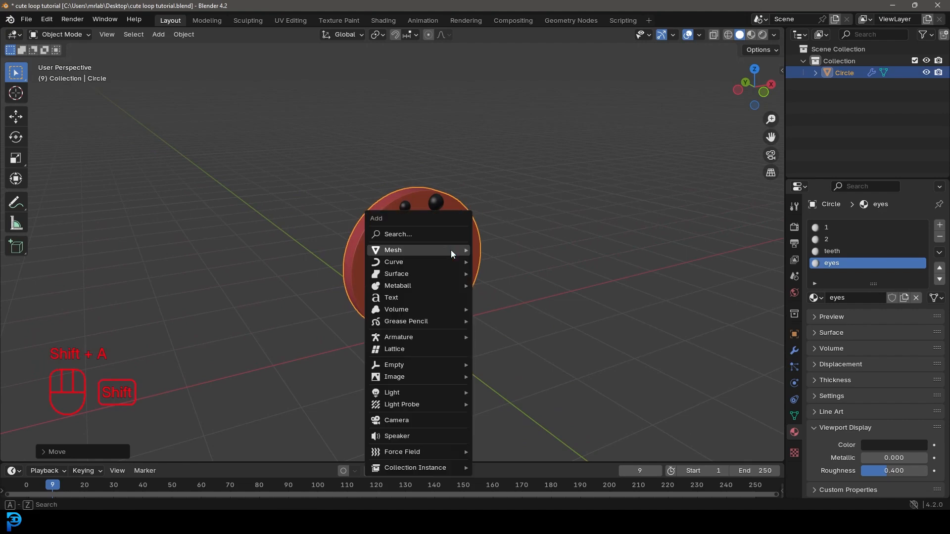
mouse_move(450, 251)
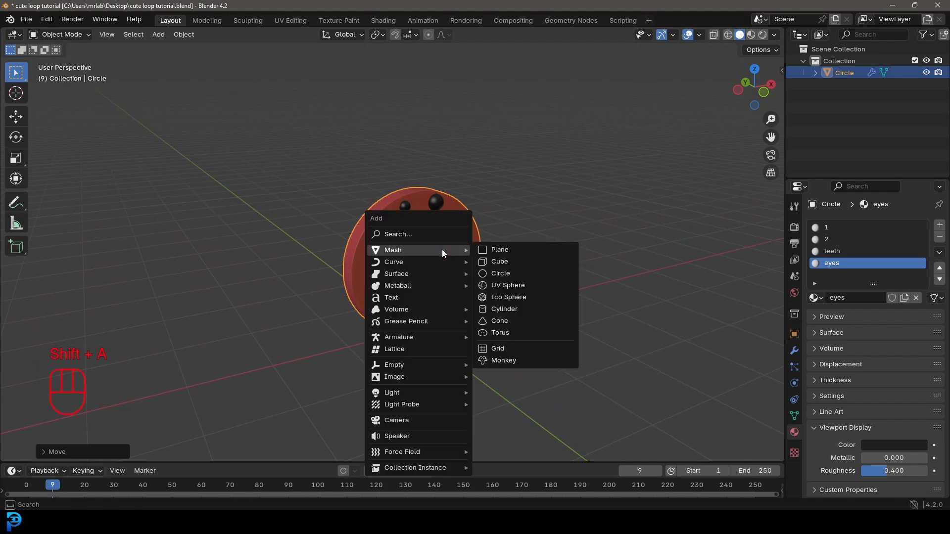
click(498, 250)
key(s)
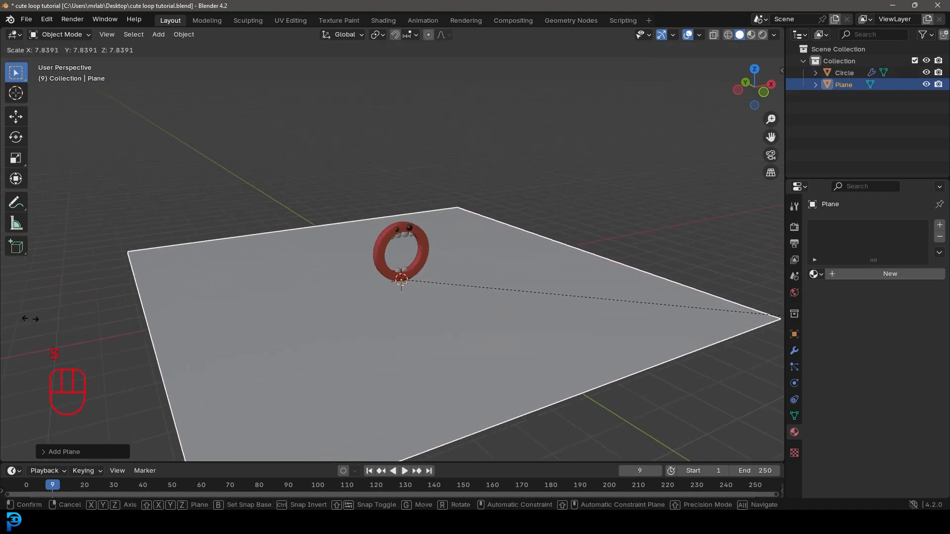
click(27, 317)
- Add a camera aligned roughly with an angled view of the character and look through it
scroll(344, 248, up, 5)
middle_drag(343, 248, 491, 266)
key(shift+a)
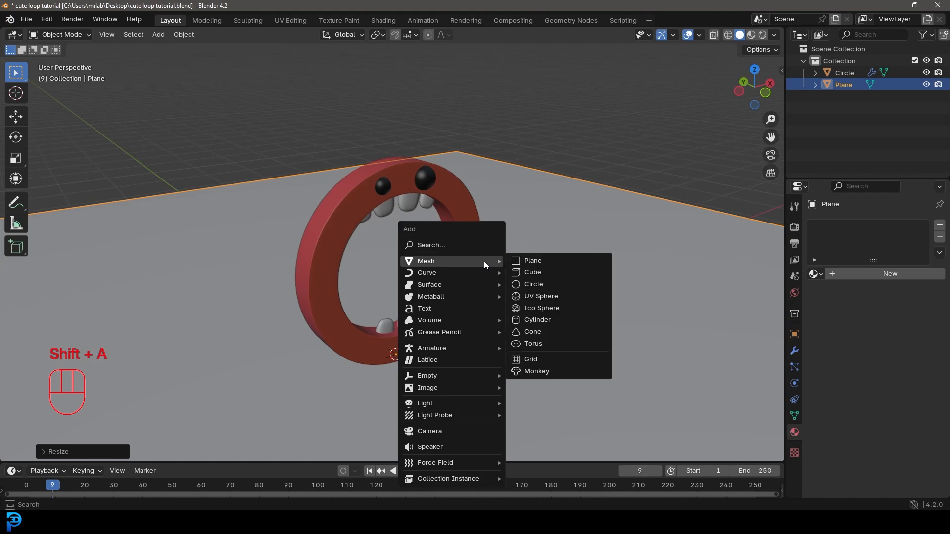
click(452, 432)
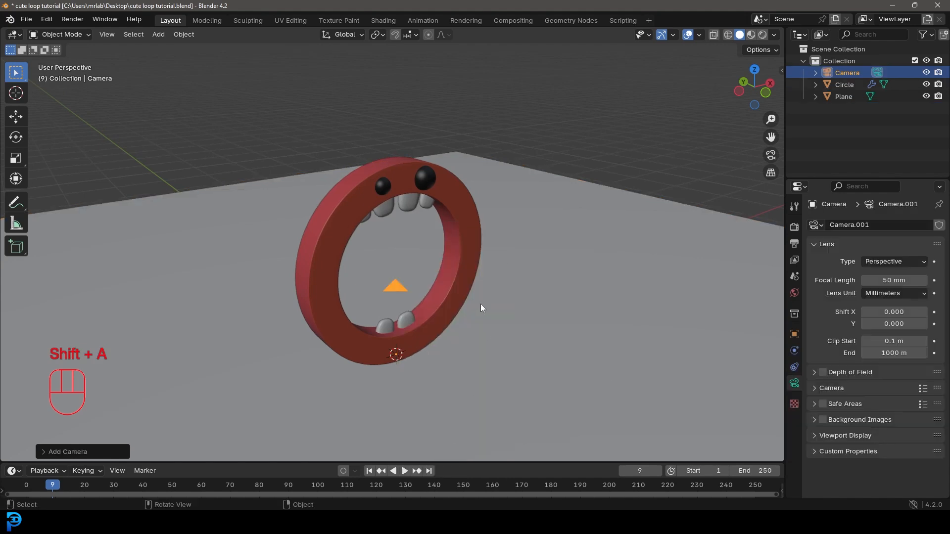
key(KP_0)
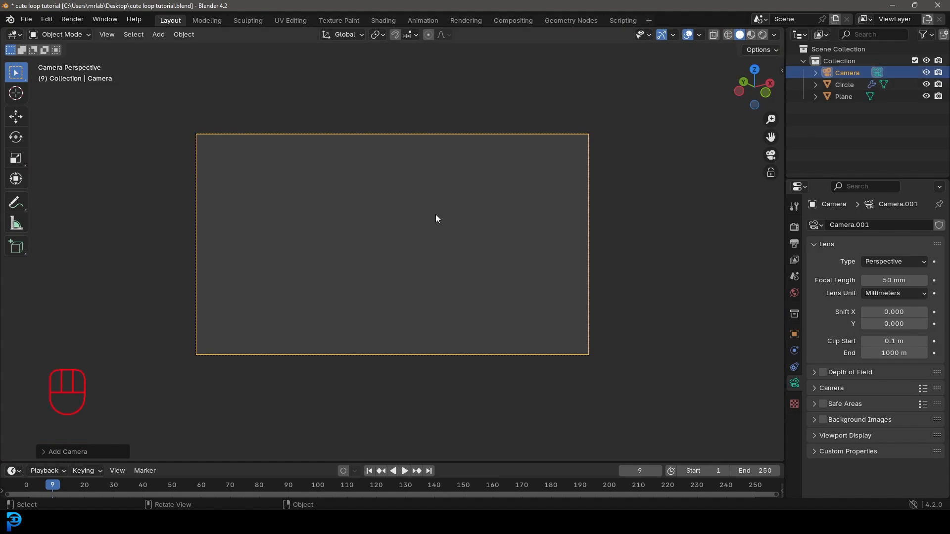
- Pull the camera back along its local Z, rotate it and shift it slightly to frame the whole character
key(g)
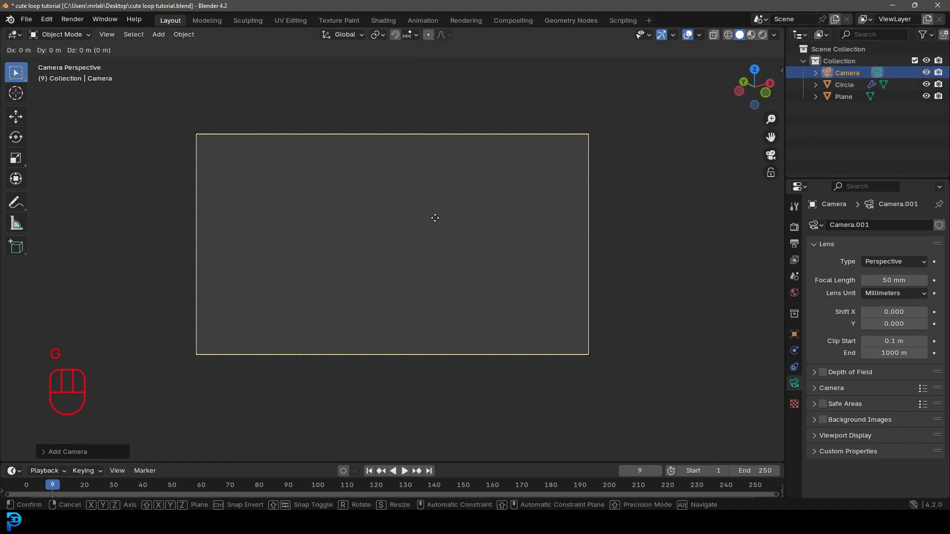
key(z)
key(z)
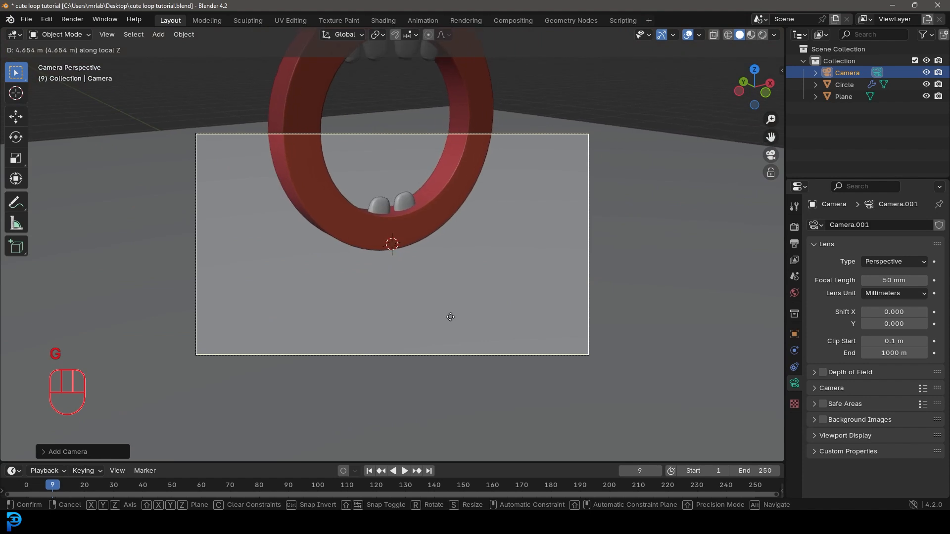
key(z)
click(451, 262)
key(r)
click(583, 261)
key(g)
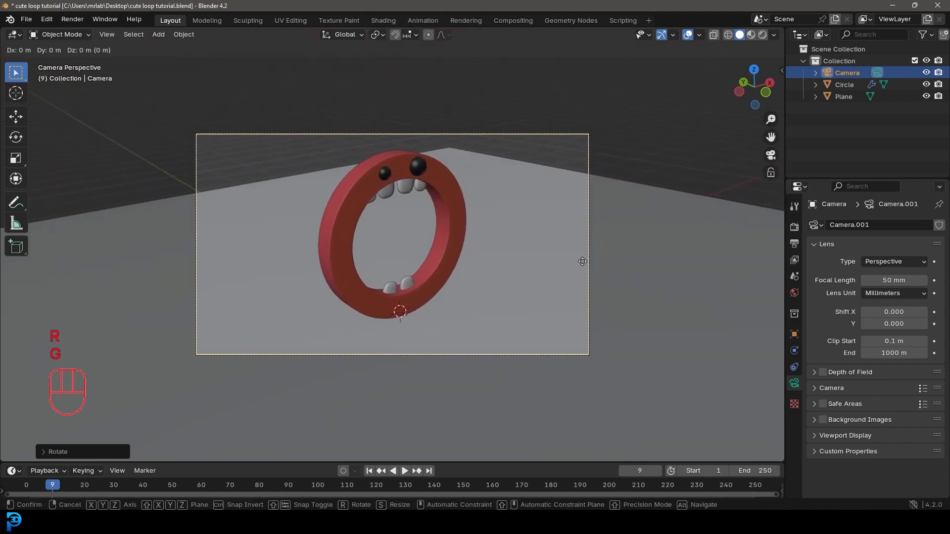
click(610, 257)
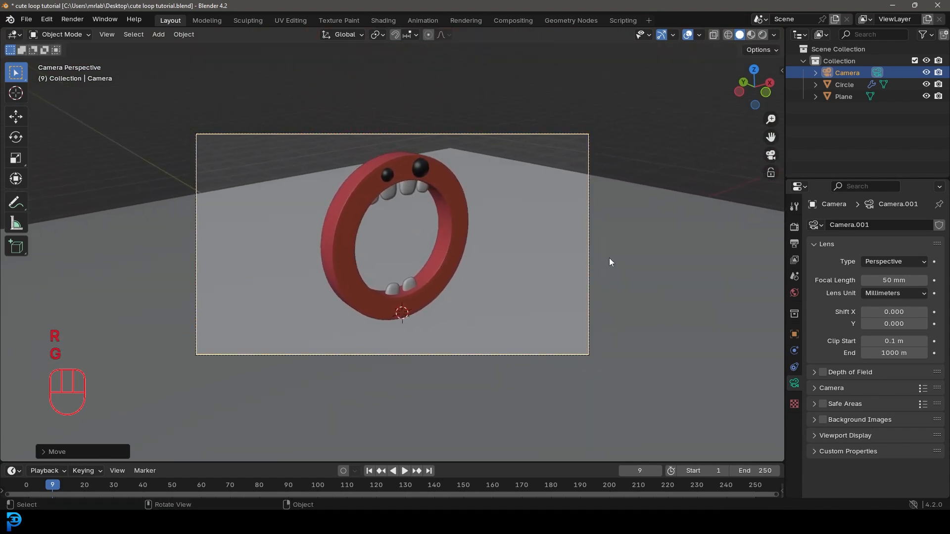
- Make the camera orthographic with a scale of 4.100, recentre the character in its frame, and save the file
click(888, 263)
click(890, 287)
drag(894, 280, 862, 280)
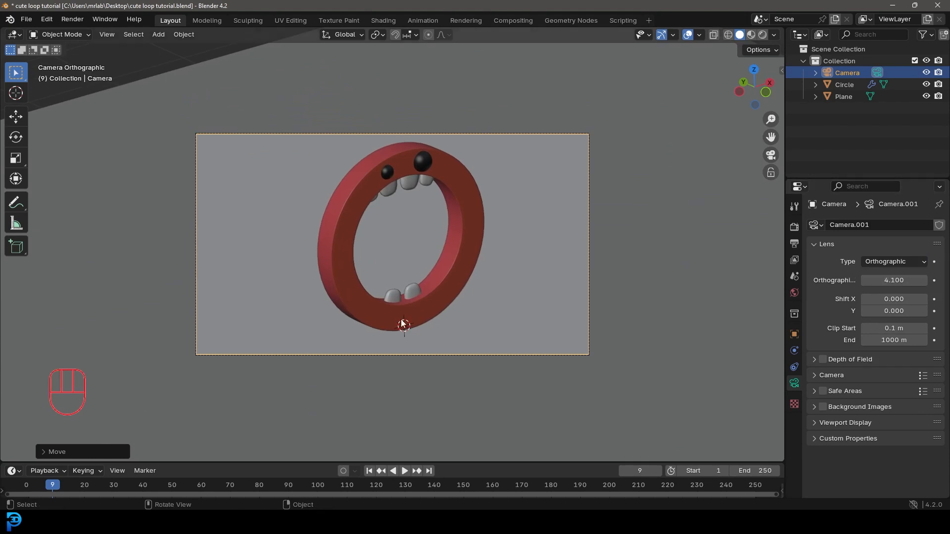
key(g)
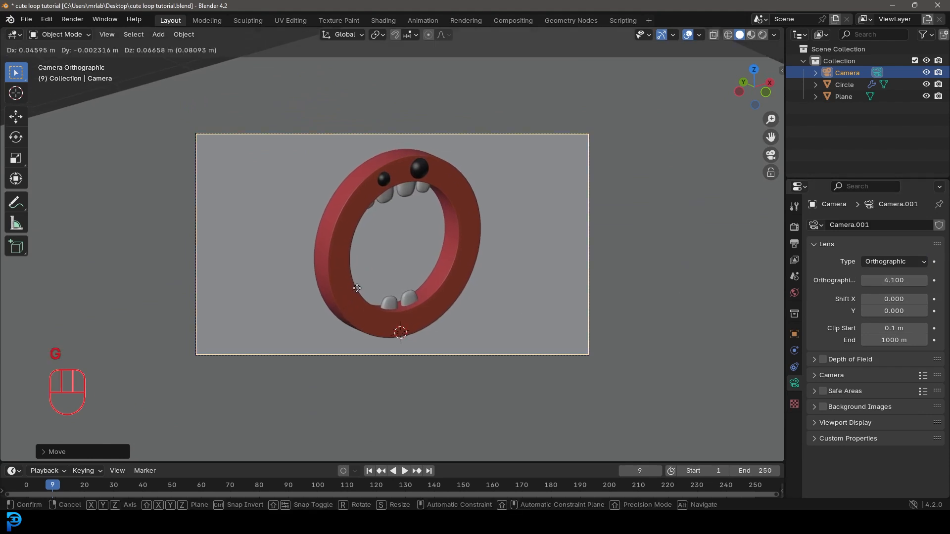
shift+click(420, 247)
key(ctrl+s)
key(ctrl+s)
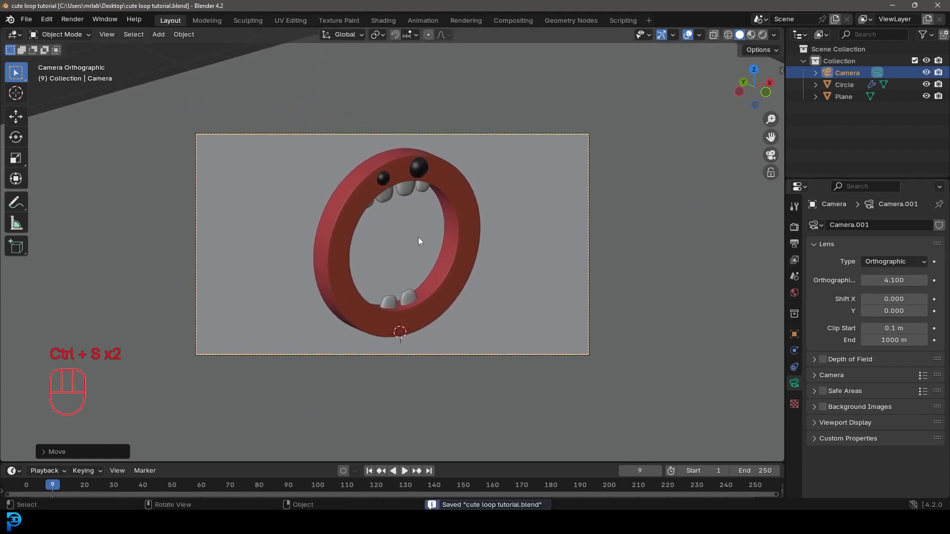
- Give the floor plane a new material named floor with a light red viewport display colour, and save the file
click(388, 83)
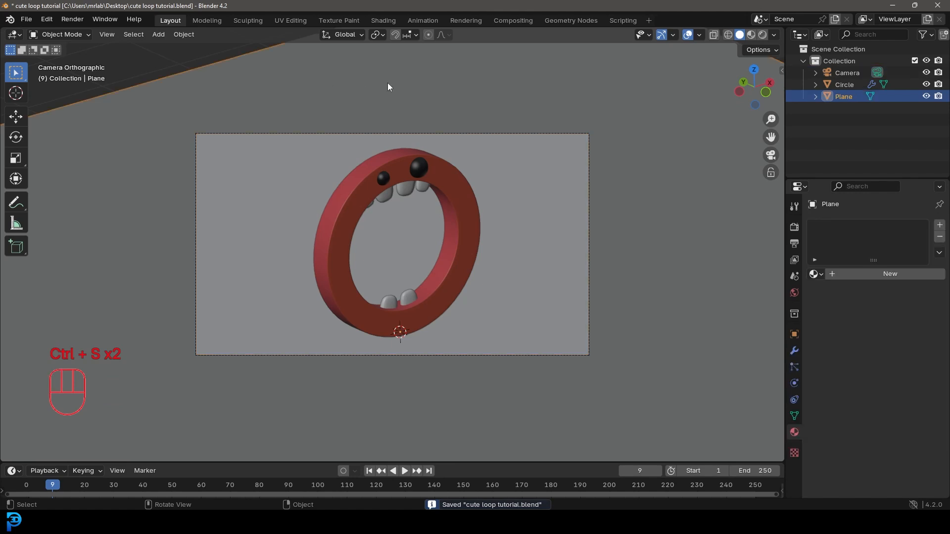
click(873, 275)
click(874, 274)
text(floor)
key(Return)
click(869, 424)
drag(859, 324, 854, 315)
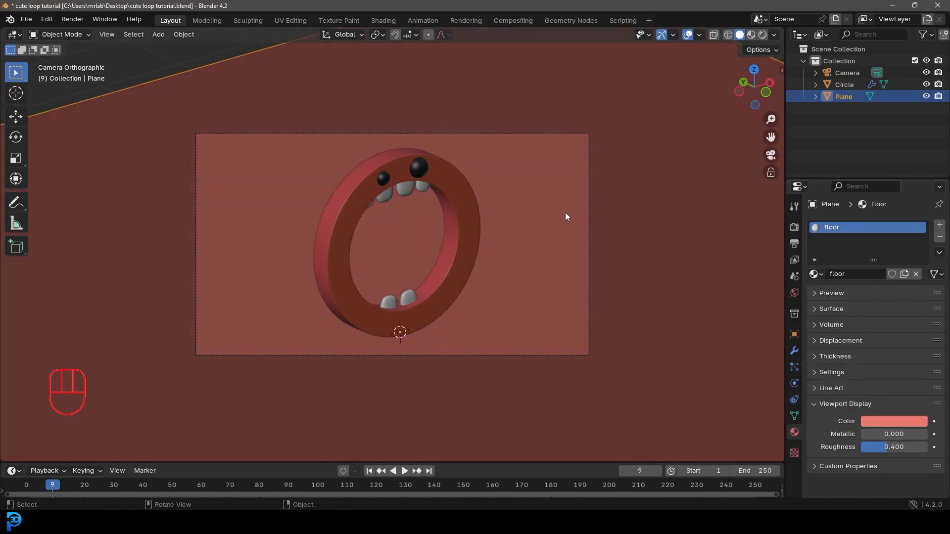
key(ctrl+s)
- Add a UV sphere and, from the front, raise it along Z to the centre of the character's ring
scroll(425, 202, down, 1)
key(shift+a)
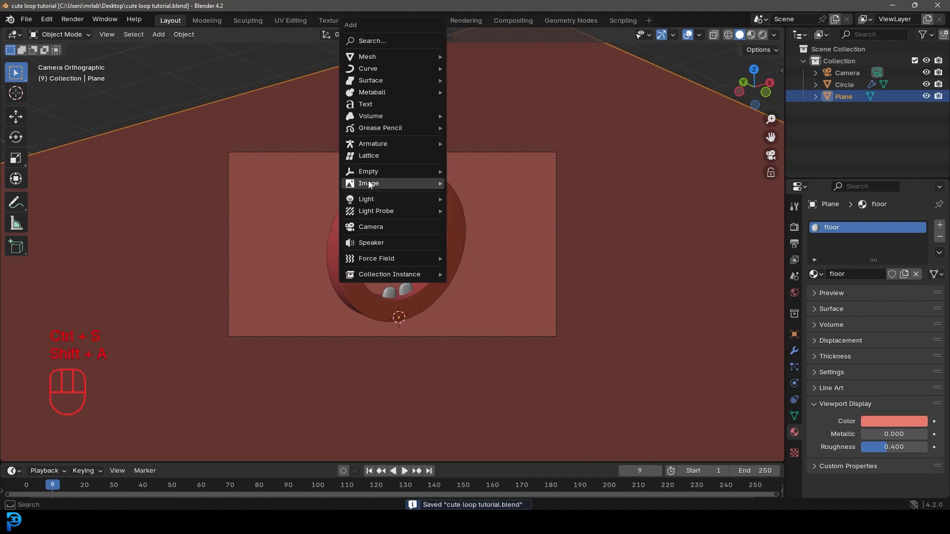
mouse_move(370, 60)
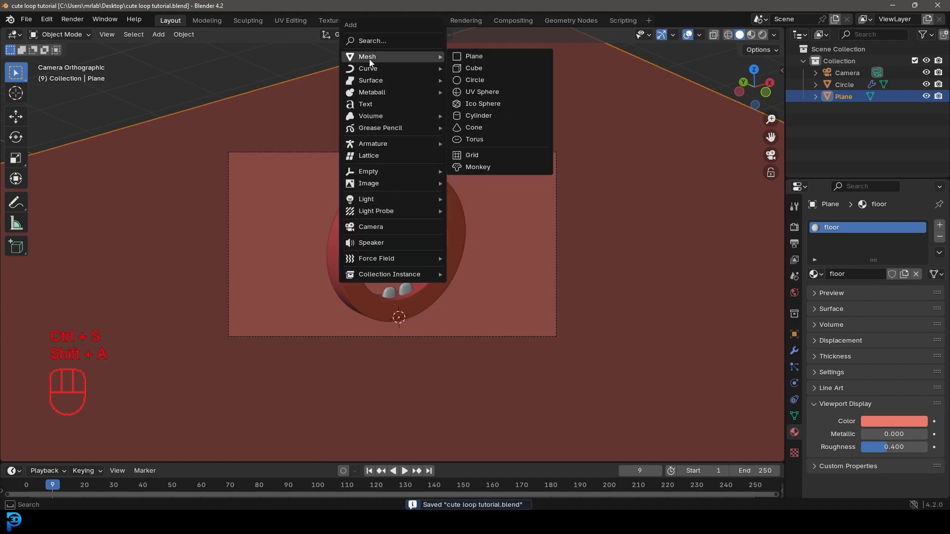
click(482, 92)
key(KP_1)
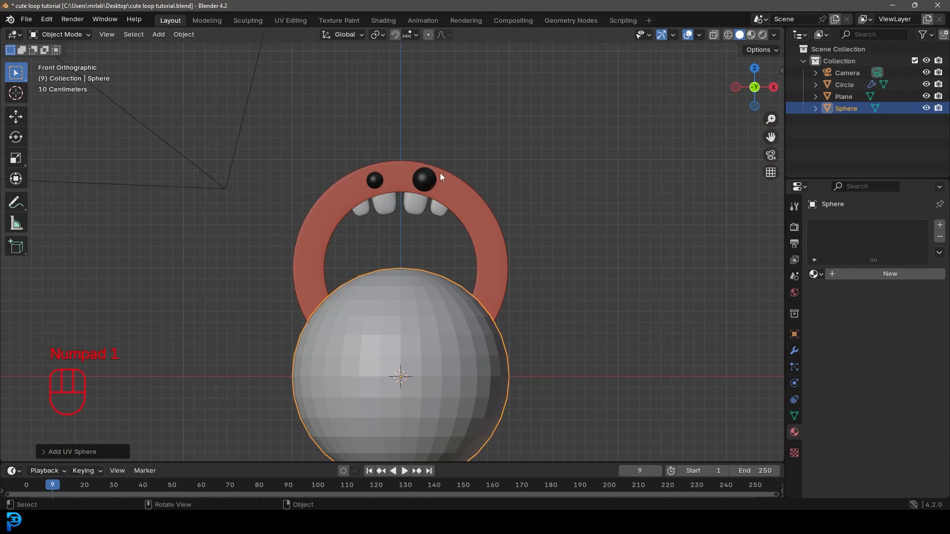
key(g)
key(z)
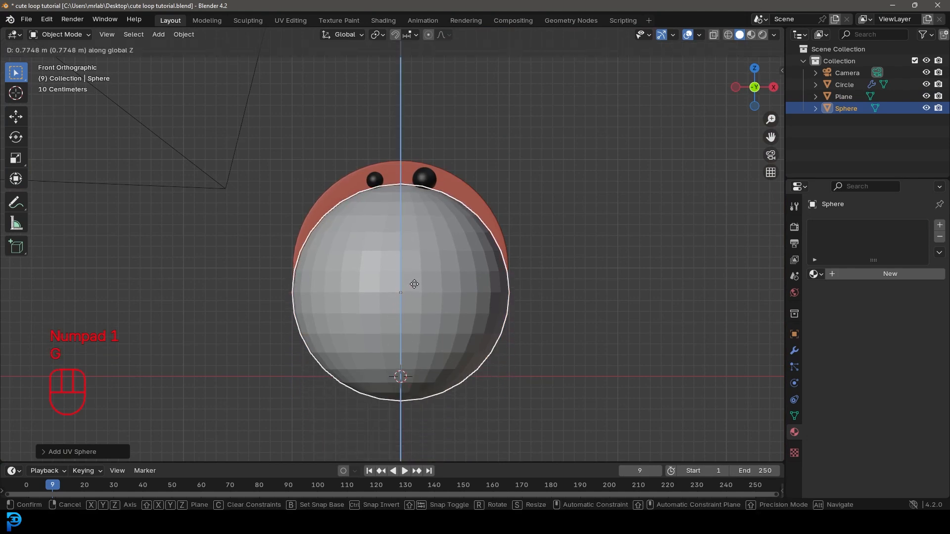
click(421, 261)
- Scale the sphere to about half size so it fits inside the mouth, and shade it smooth
key(s)
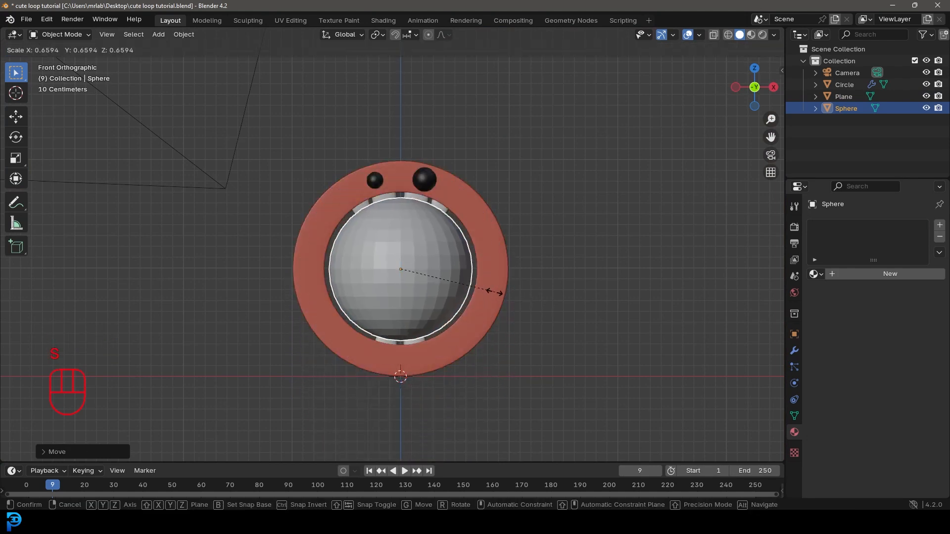
click(440, 293)
scroll(433, 296, up, 2)
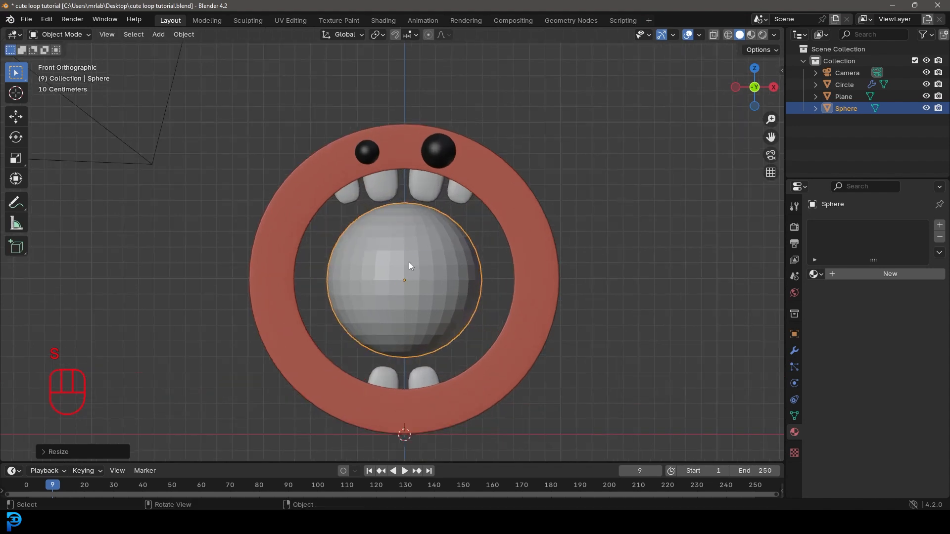
right_click(417, 233)
click(362, 231)
- Give the sphere a material named ball with an orange viewport colour (hue 0.020, saturation 0.980, value 0.800), and save the file
click(879, 269)
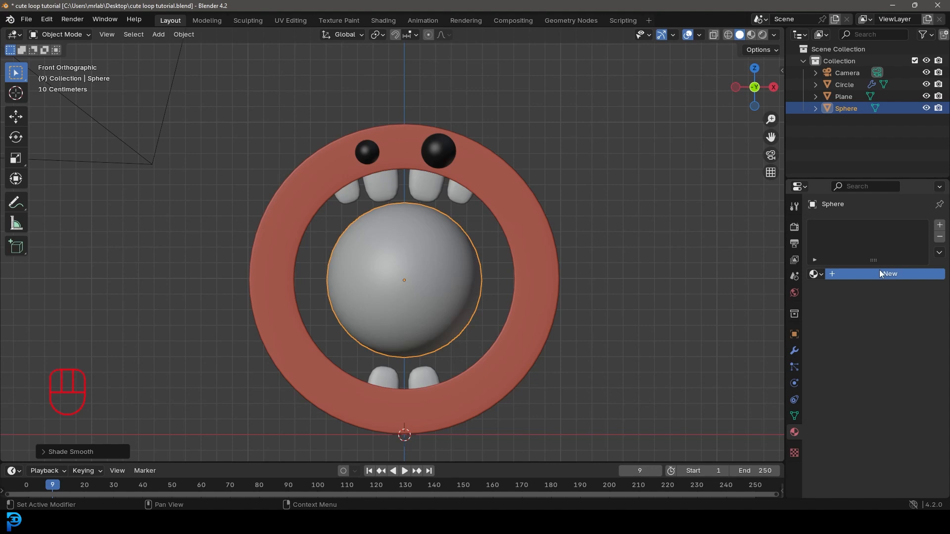
click(865, 272)
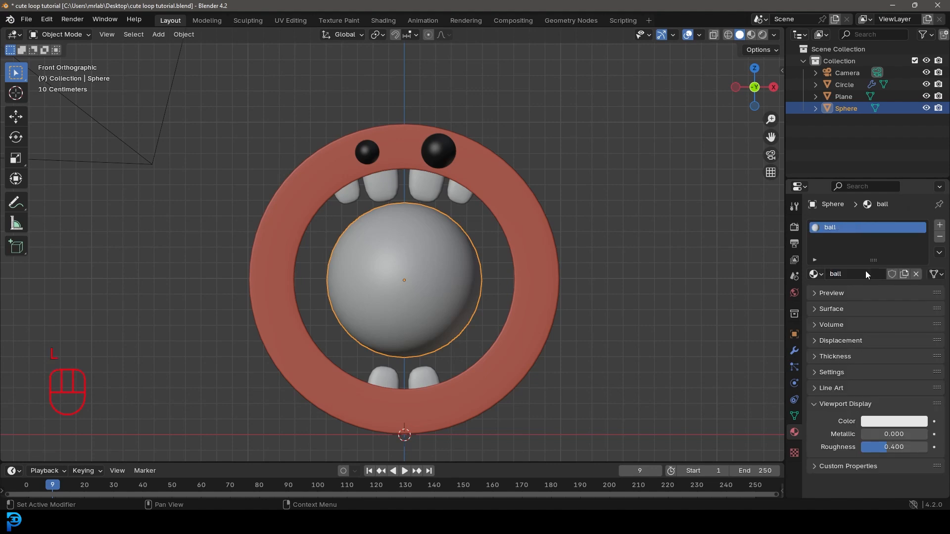
click(862, 422)
click(844, 329)
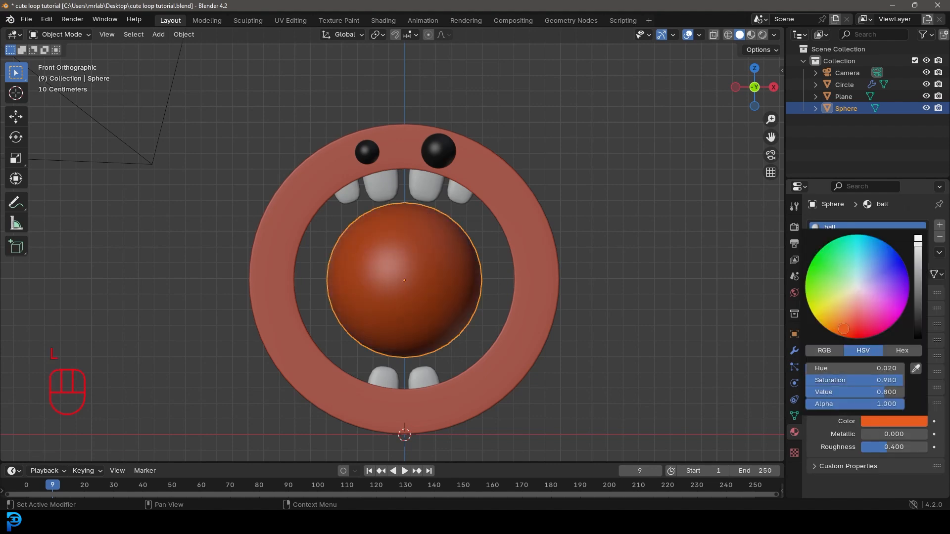
scroll(411, 279, down, 2)
middle_drag(406, 277, 428, 293)
key(ctrl+s)
- Save the file and give the ring character a Basis shape key plus a second shape key named mouth
scroll(466, 299, down, 2)
scroll(421, 277, up, 2)
middle_drag(440, 196, 376, 213)
scroll(375, 213, up, 2)
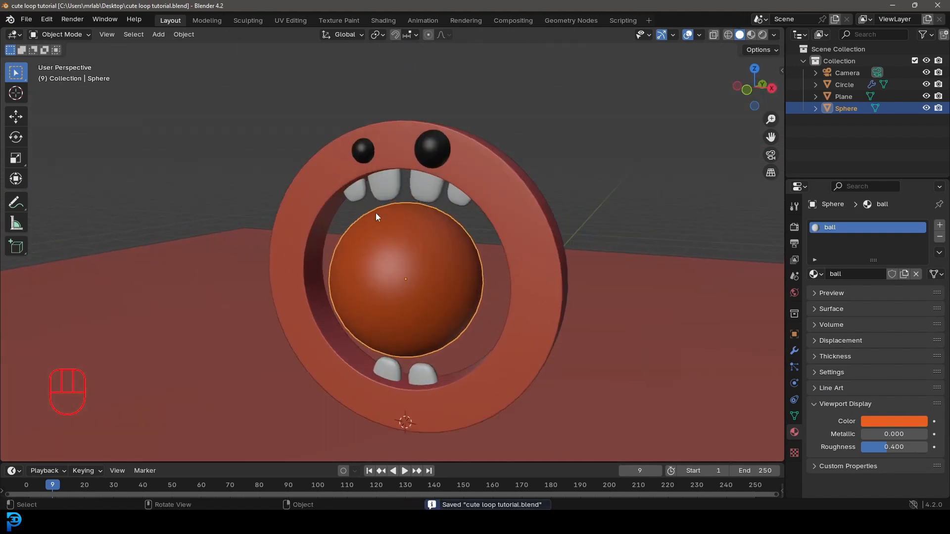
click(421, 147)
middle_drag(428, 148, 435, 183)
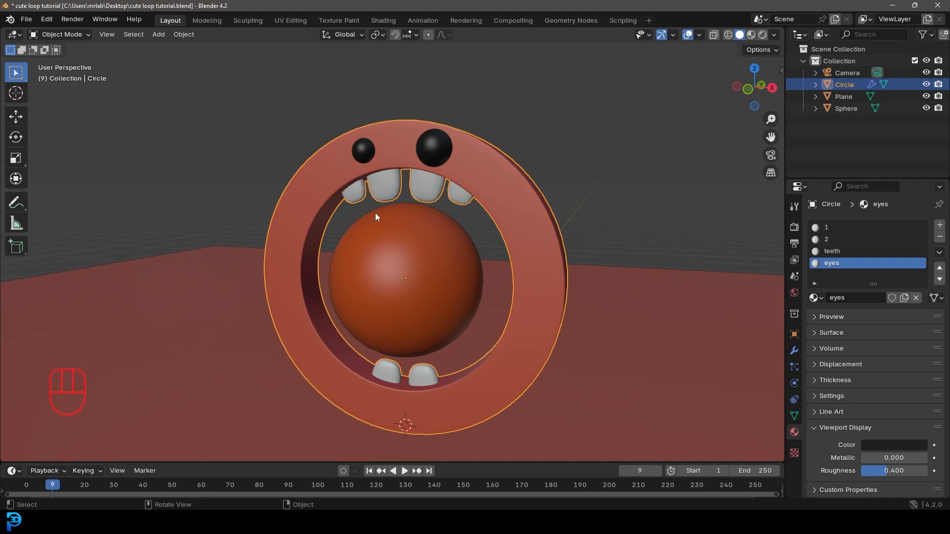
click(795, 416)
key(ctrl+s)
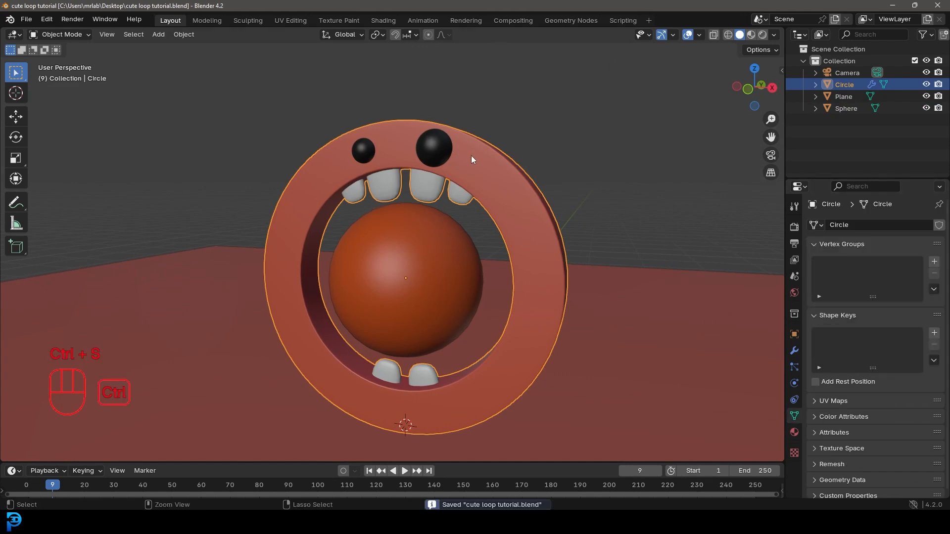
click(935, 334)
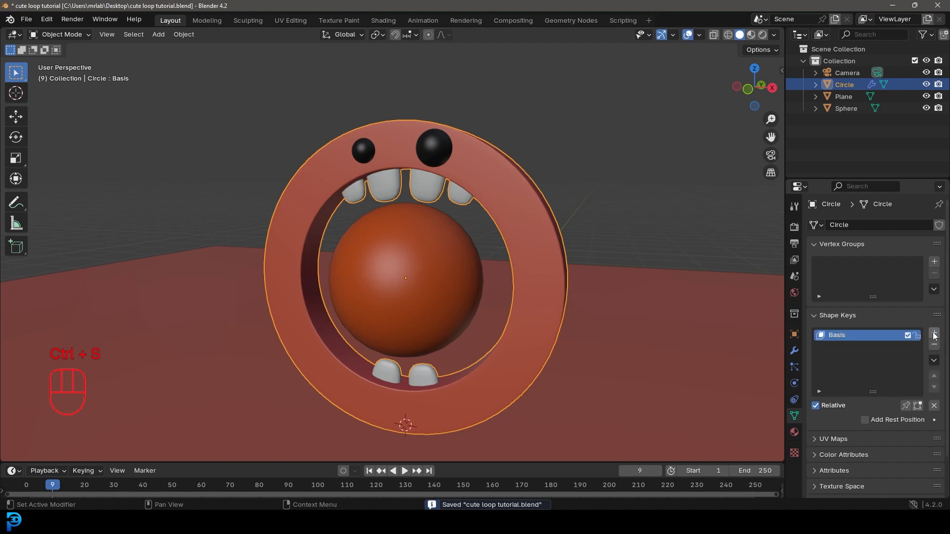
click(935, 334)
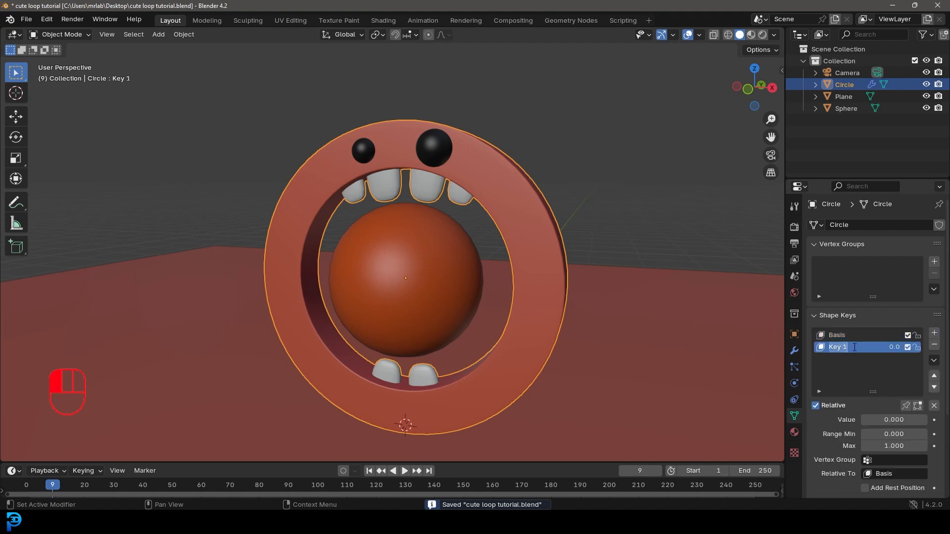
text(mouth)
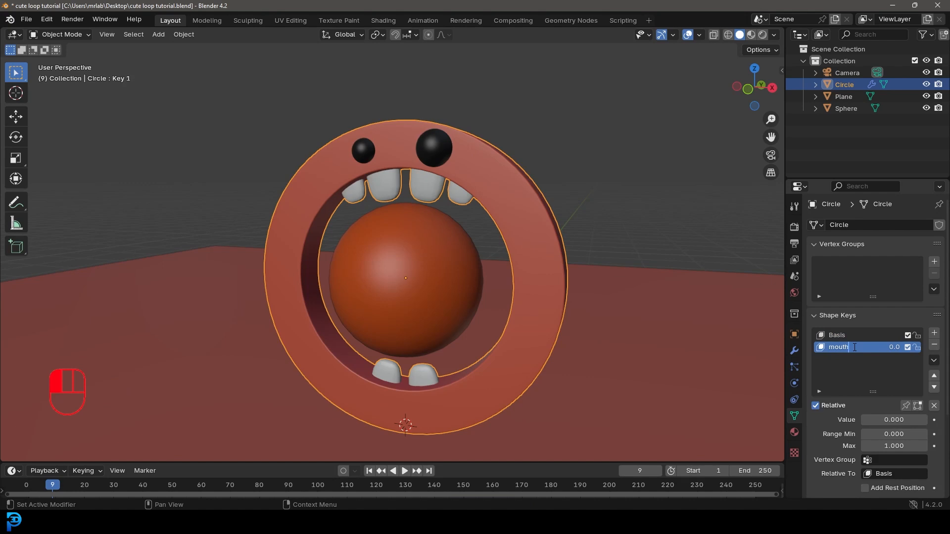
- In Edit Mode from the front, hide the teeth and eyes so only the ring body is left, and switch to vertex selection
key(Tab)
key(KP_1)
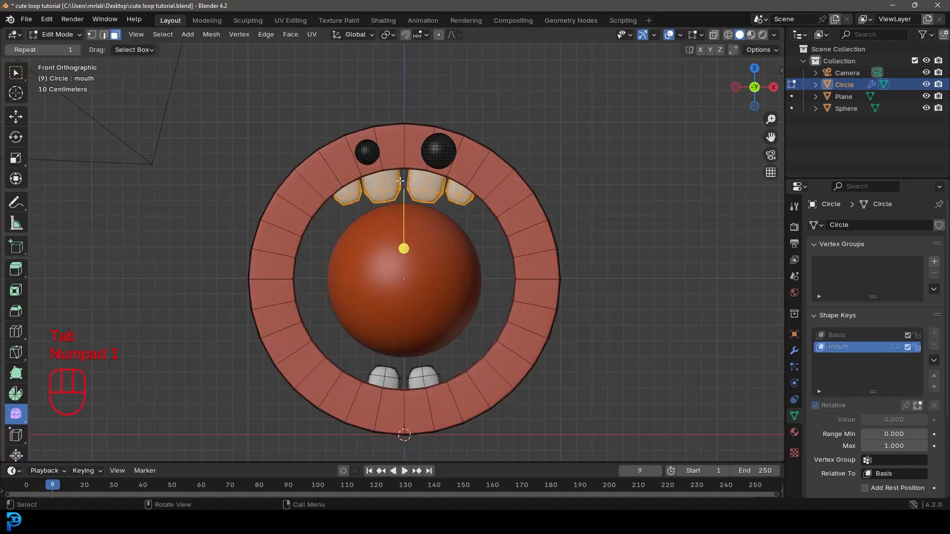
shift+middle_drag(400, 160, 452, 205)
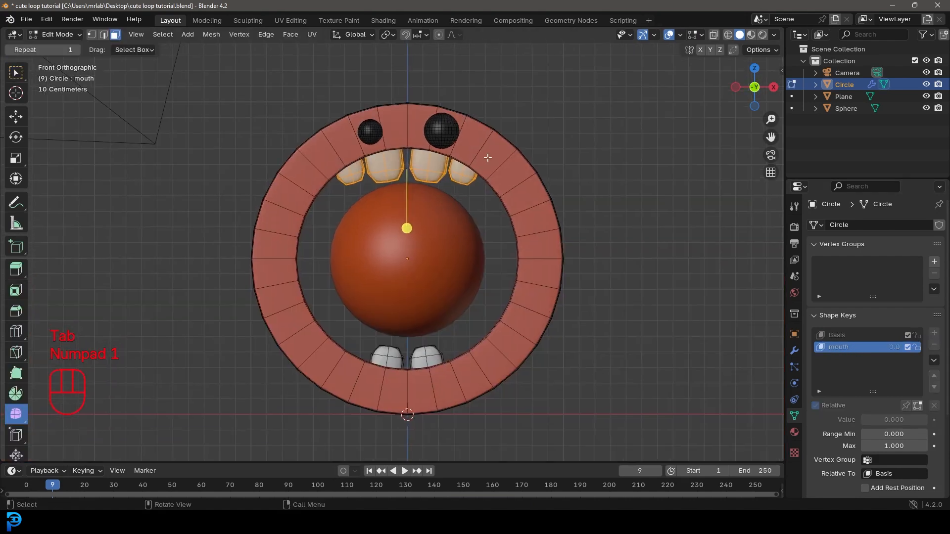
click(483, 135)
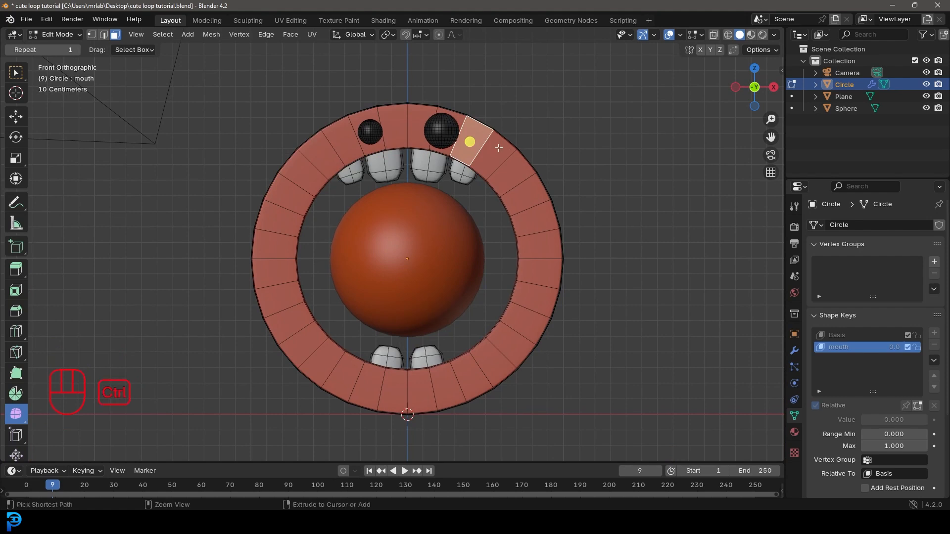
key(ctrl+l)
key(ctrl+i)
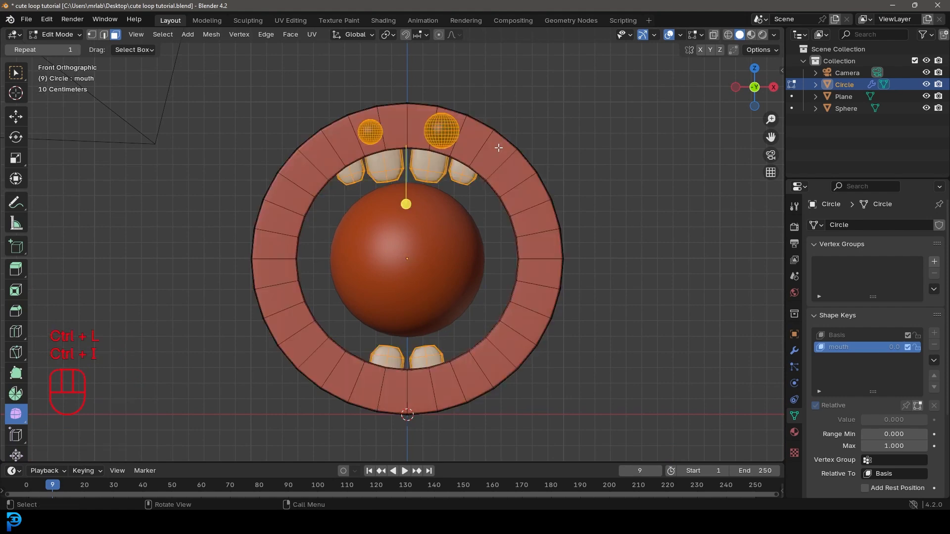
key(h)
shift+middle_drag(490, 222, 474, 167)
click(93, 35)
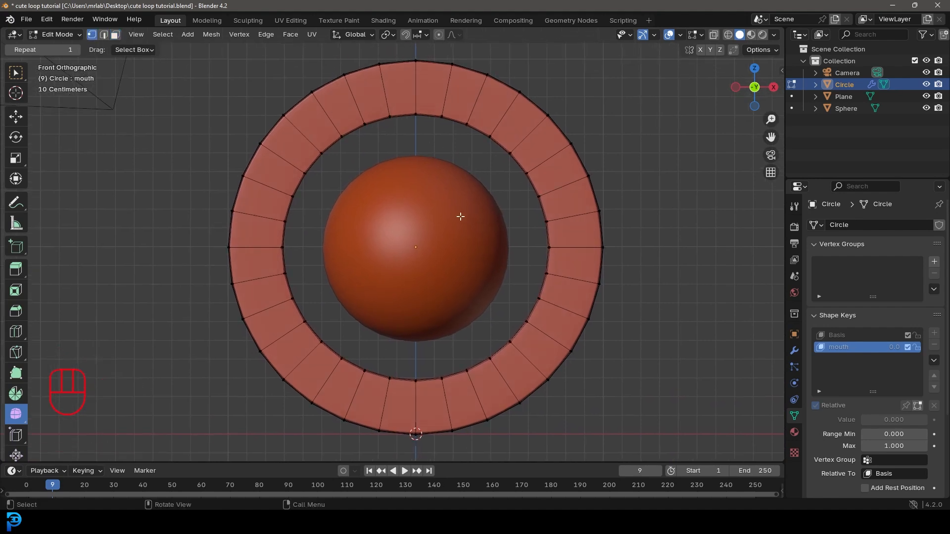
- In wireframe, select all the vertices around the ring's inner edge with circle select
click(343, 211)
key(c)
scroll(389, 205, down, 10)
scroll(419, 247, up, 1)
click(418, 246)
right_click(424, 241)
scroll(582, 256, down, 1)
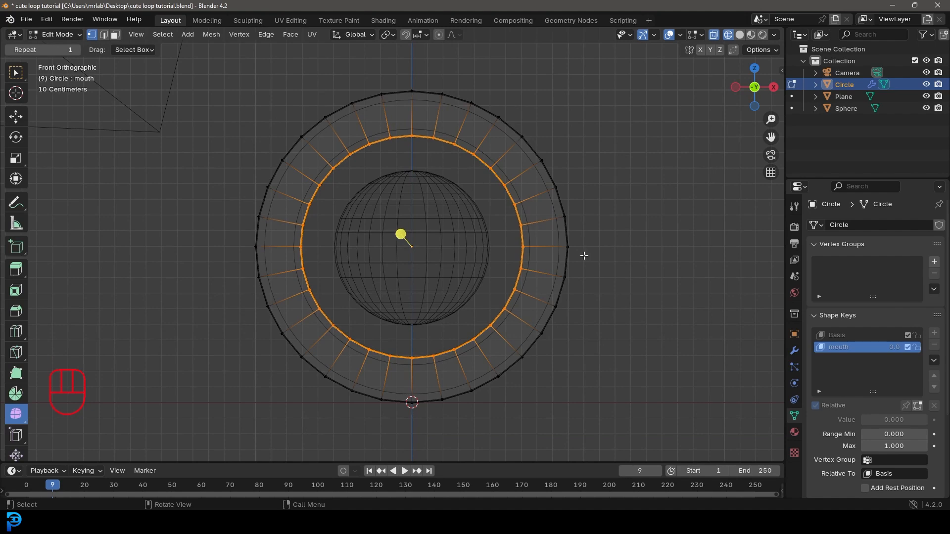
- In solid shading, scale the selected inner edge inward in X and Z only, narrowing the mouth opening without changing its depth
key(z)
click(604, 225)
middle_drag(604, 225, 622, 246)
key(s)
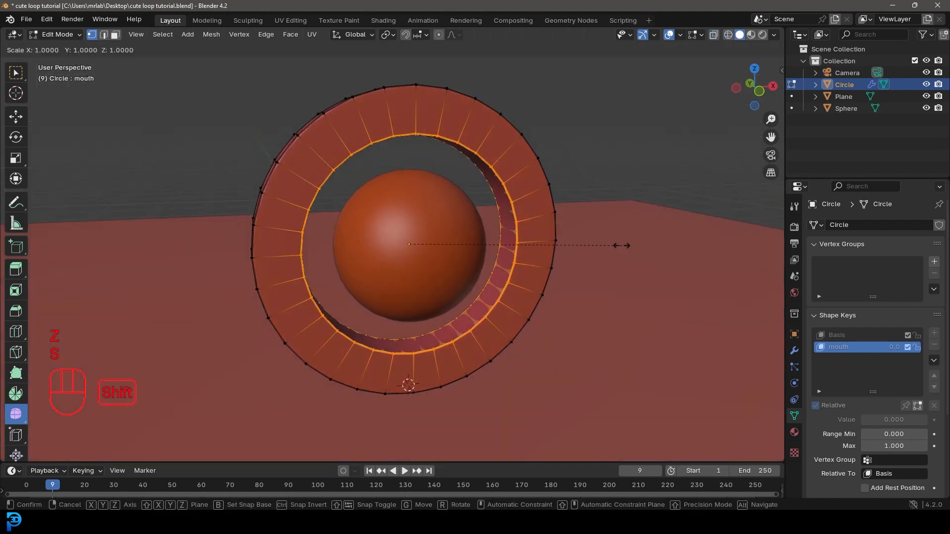
key(shift+y)
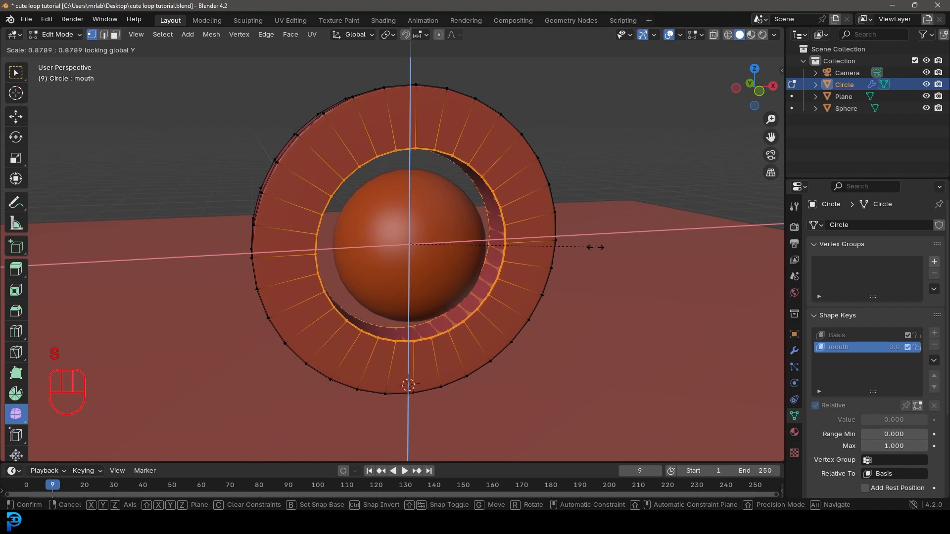
click(478, 250)
- In wireframe, scale the selected inner edge up by about 1.09, again excluding the Y axis
key(z)
mouse_move(498, 267)
middle_down()
mouse_move(471, 270)
mouse_move(504, 272)
middle_up()
key(s)
key(shift+y)
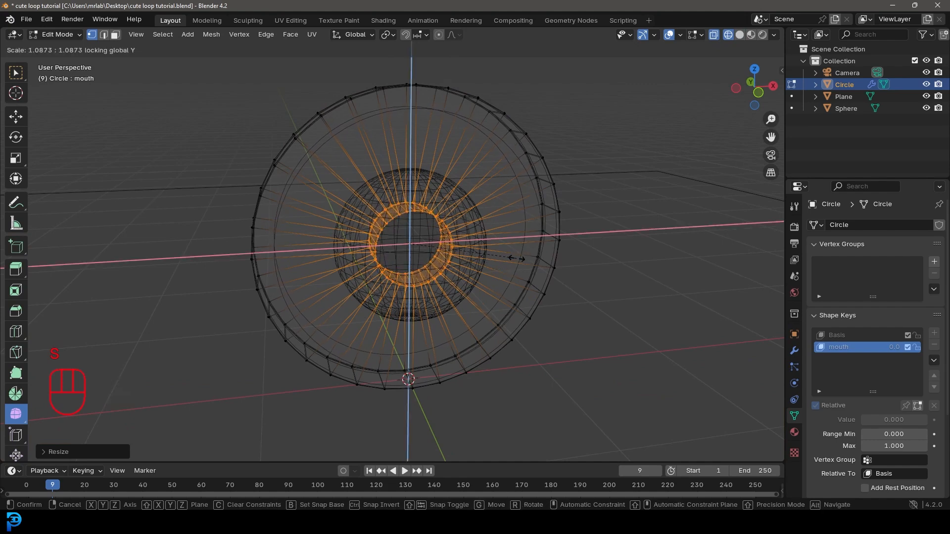
click(515, 259)
mouse_move(502, 259)
middle_down()
mouse_move(475, 259)
mouse_move(485, 258)
middle_up()
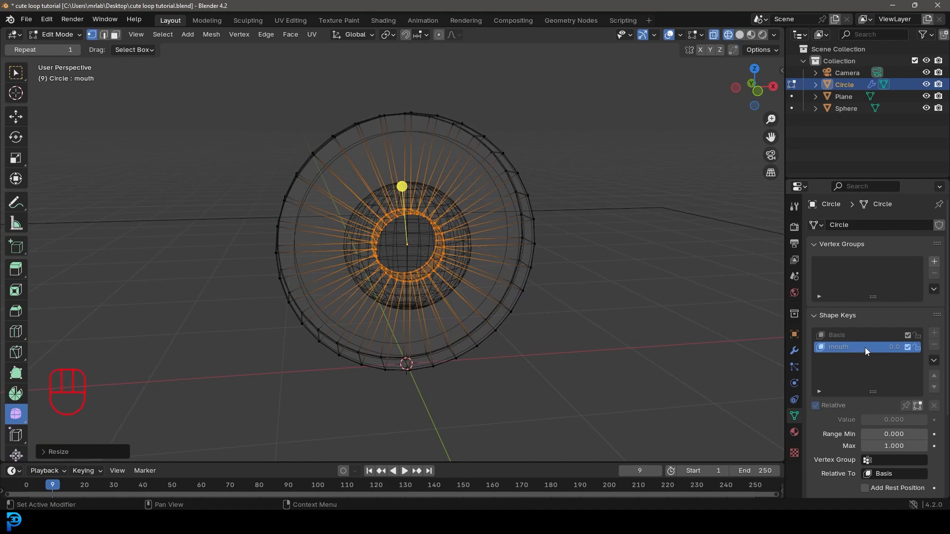
- Reveal the hidden teeth and eyes and check them from the front in solid shading
middle_drag(308, 202, 431, 229)
key(alt+h)
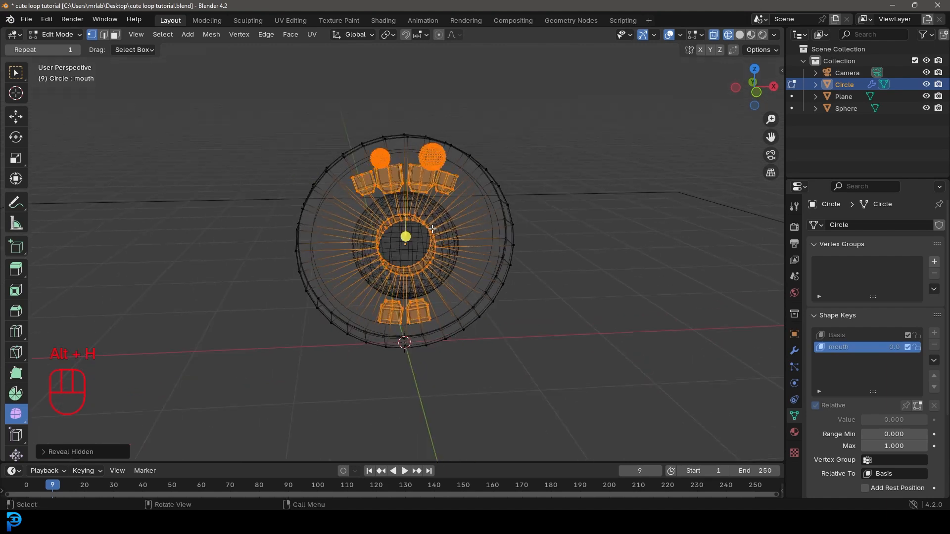
key(KP_1)
key(z)
click(545, 233)
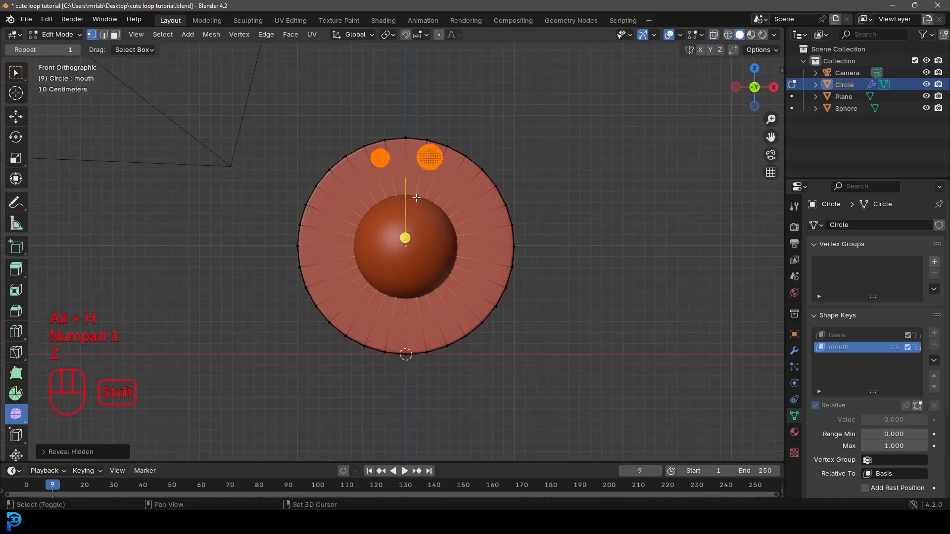
- Select the four whole upper teeth in wireframe, move them down to the narrowed mouth's upper edge and scale them slightly smaller
key(z)
click(389, 243)
scroll(392, 245, up, 1)
click(528, 197)
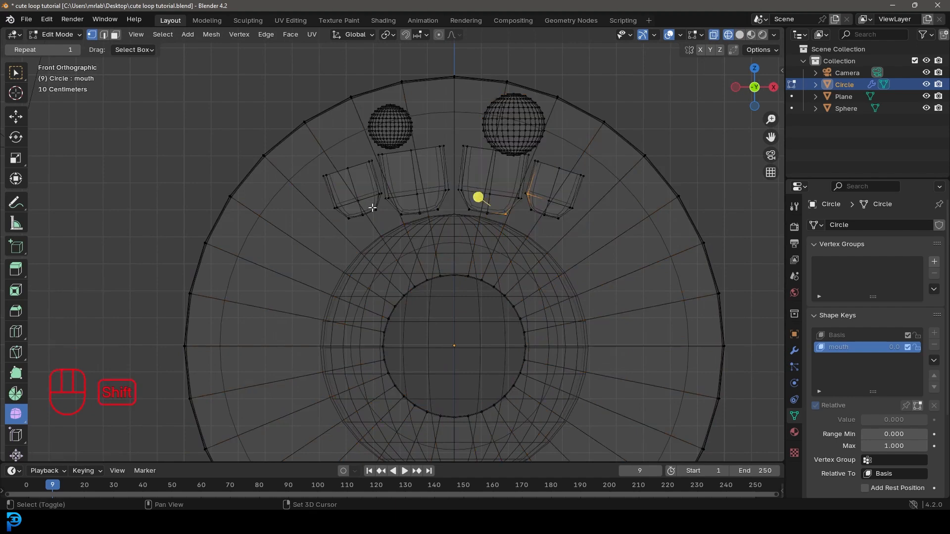
key(ctrl+l)
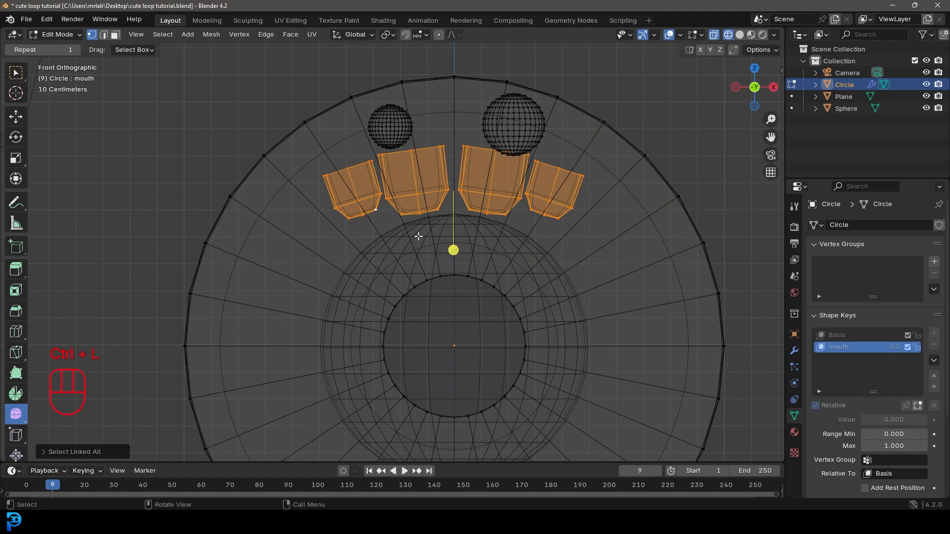
key(g)
click(596, 313)
key(s)
click(536, 271)
- Select the two whole lower teeth, move them up to the narrowed mouth's lower edge and adjust their scale
scroll(536, 271, up, 2)
scroll(537, 271, down, 2)
shift+middle_drag(509, 386, 504, 239)
click(450, 299)
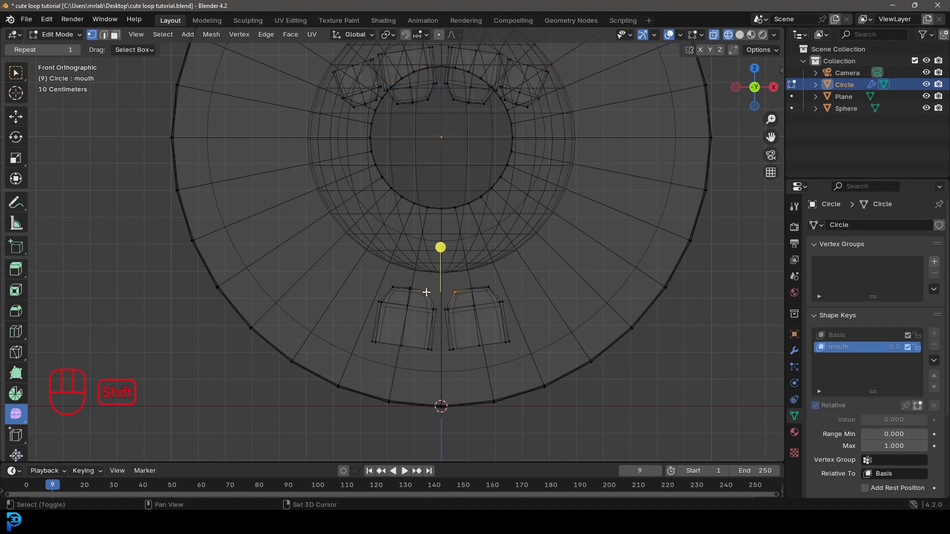
key(ctrl+l)
key(g)
click(417, 181)
key(s)
click(534, 211)
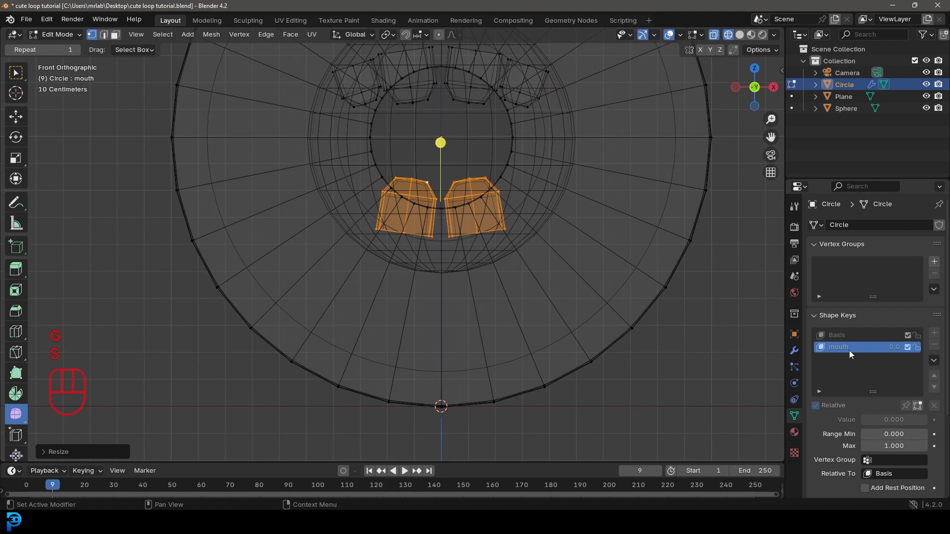
- Return to solid shading and switch the ring character to Object Mode
scroll(422, 204, down, 3)
mouse_move(442, 195)
shift+middle_down()
mouse_move(445, 229)
mouse_move(485, 241)
mouse_move(475, 242)
shift+middle_up()
scroll(486, 241, up, 2)
key(z)
click(547, 242)
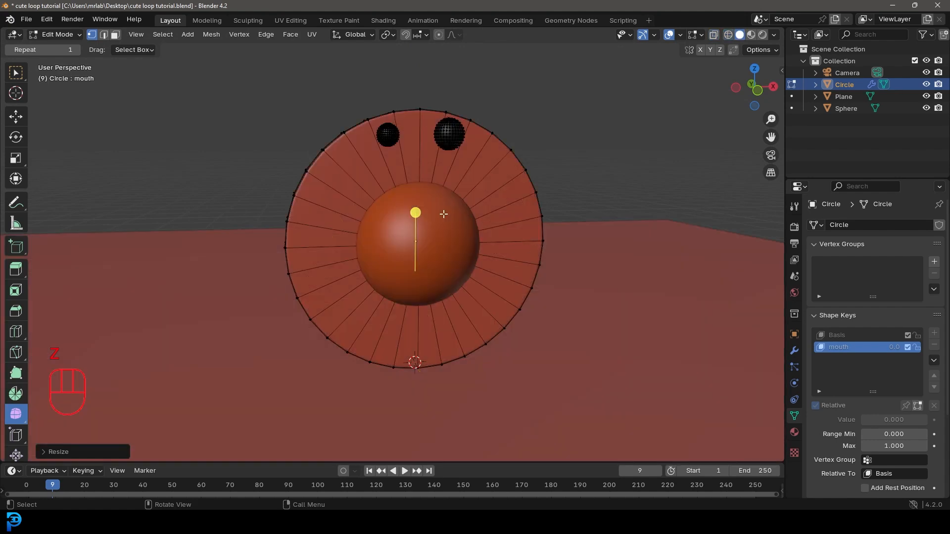
click(53, 35)
click(54, 45)
scroll(460, 236, down, 2)
middle_drag(459, 236, 390, 225)
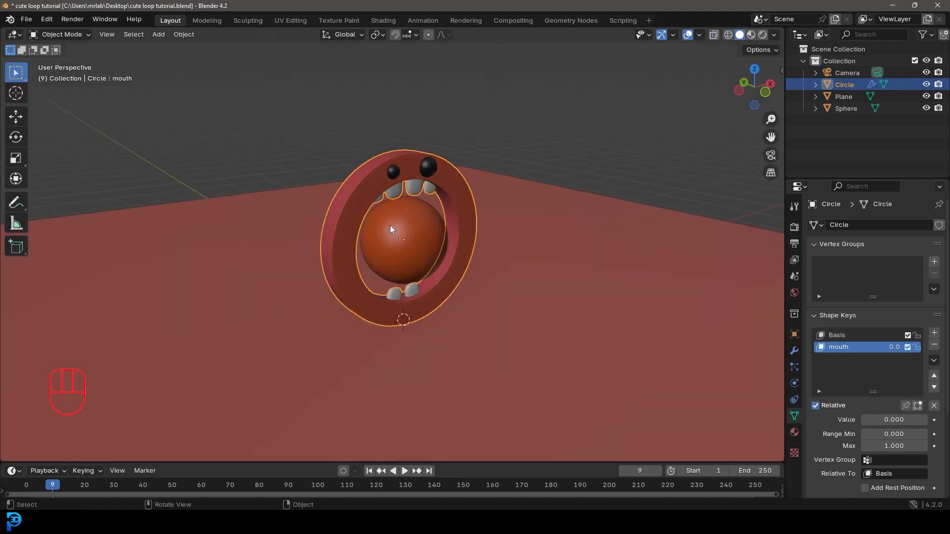
- Move the orange ball along the Y axis out of the ring so the mouth is clear
click(408, 220)
scroll(408, 221, down, 3)
key(g)
key(y)
click(569, 340)
middle_drag(569, 339, 489, 276)
scroll(465, 218, up, 3)
- Select the ring character and test its mouth shape key by varying the key's value, leaving it at 0
click(447, 177)
middle_drag(448, 177, 424, 185)
scroll(425, 188, up, 3)
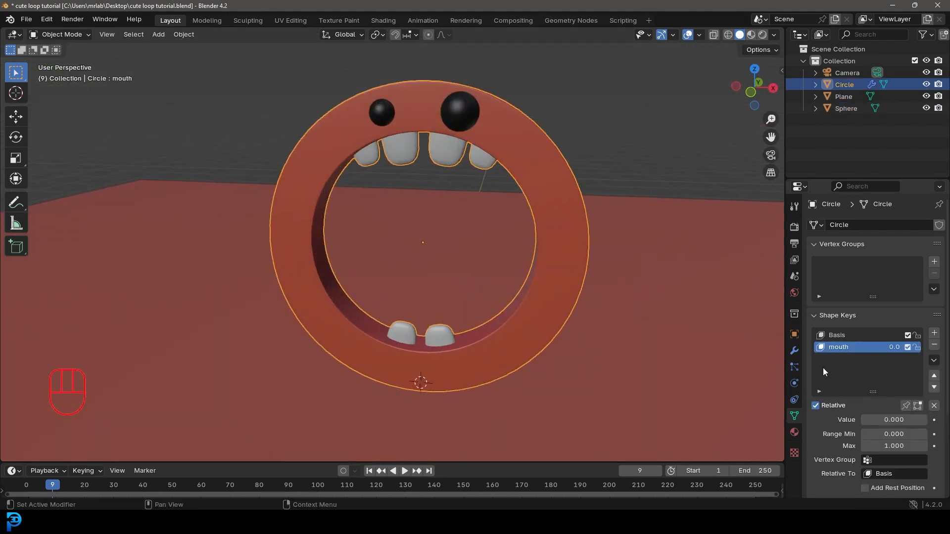
mouse_move(894, 419)
mouse_down()
mouse_move(922, 419)
mouse_move(898, 423)
mouse_up()
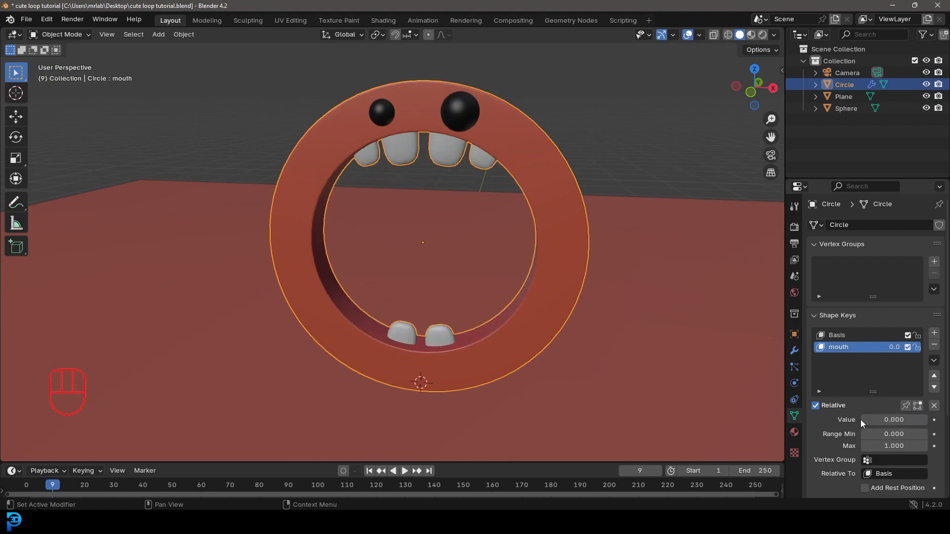
- Add a shape key named blink to the ring character and select both whole eyes in Edit Mode
click(935, 333)
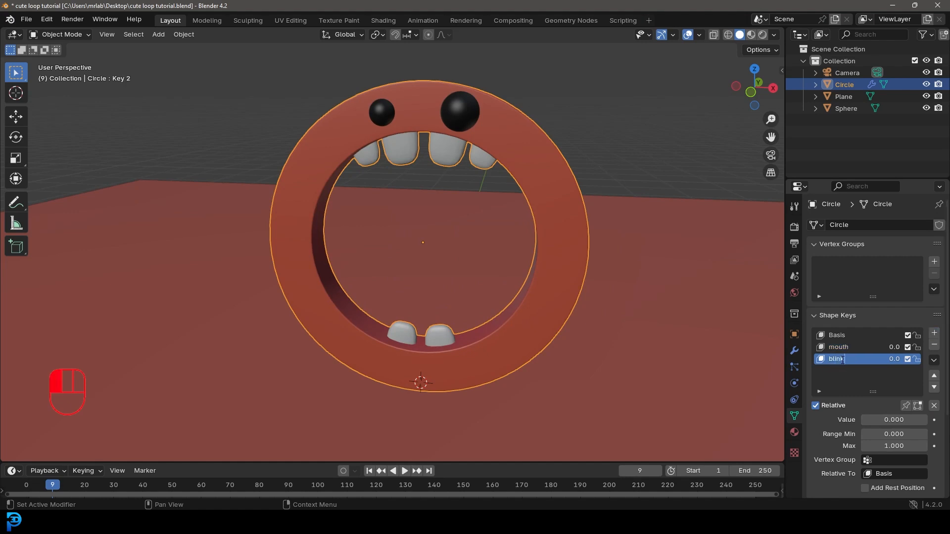
key(Tab)
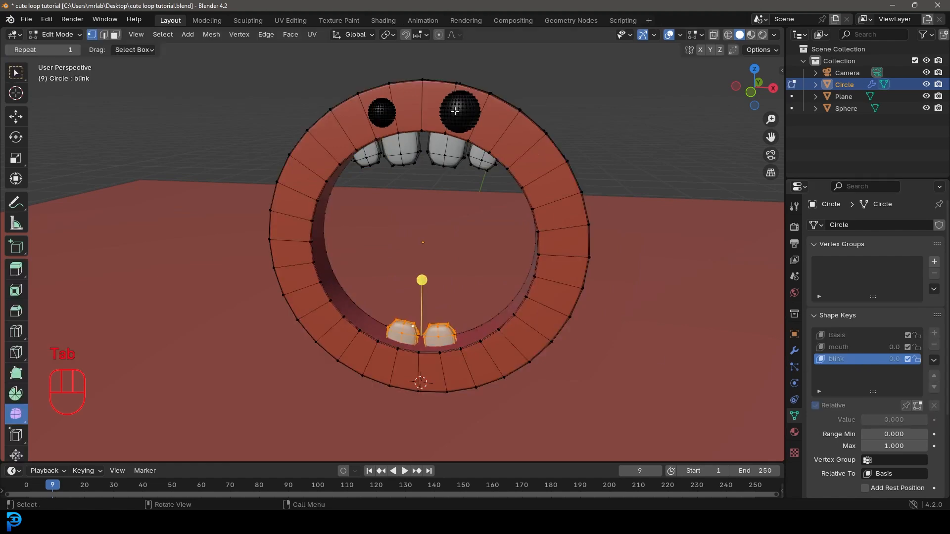
shift+middle_drag(488, 115, 484, 221)
scroll(473, 208, up, 1)
click(475, 206)
scroll(470, 204, up, 3)
shift+click(370, 175)
key(ctrl+l)
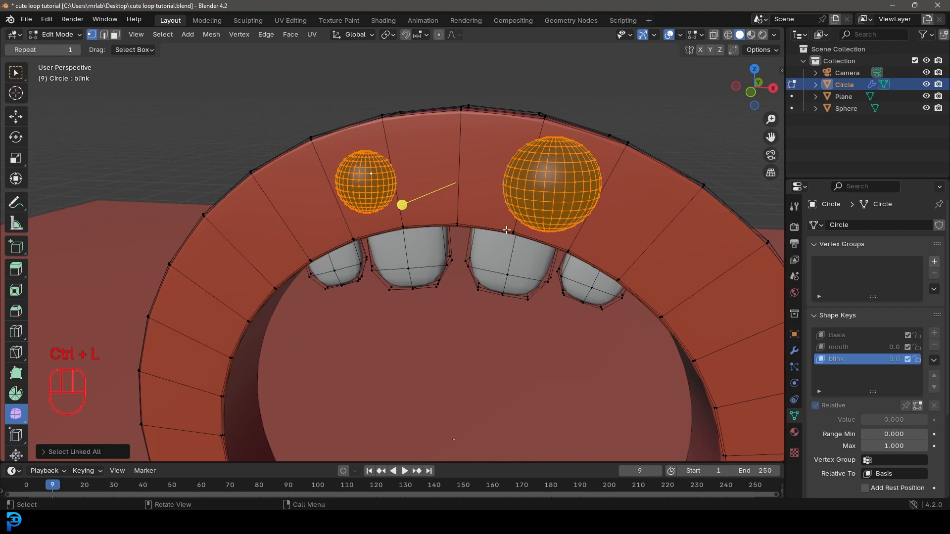
- Flatten the selected eyes along Z, and scale them along Y to about 0.53
key(s)
key(z)
click(571, 212)
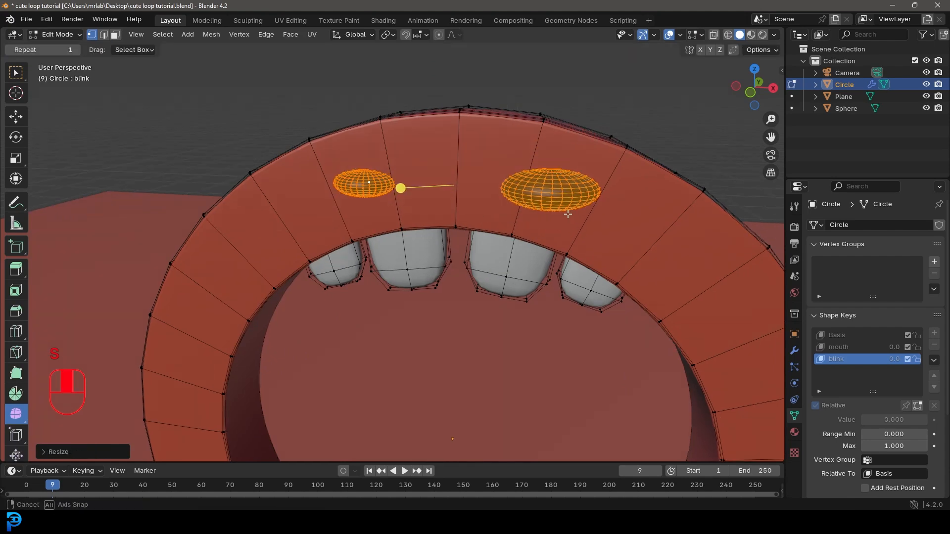
middle_drag(572, 212, 495, 208)
key(s)
key(y)
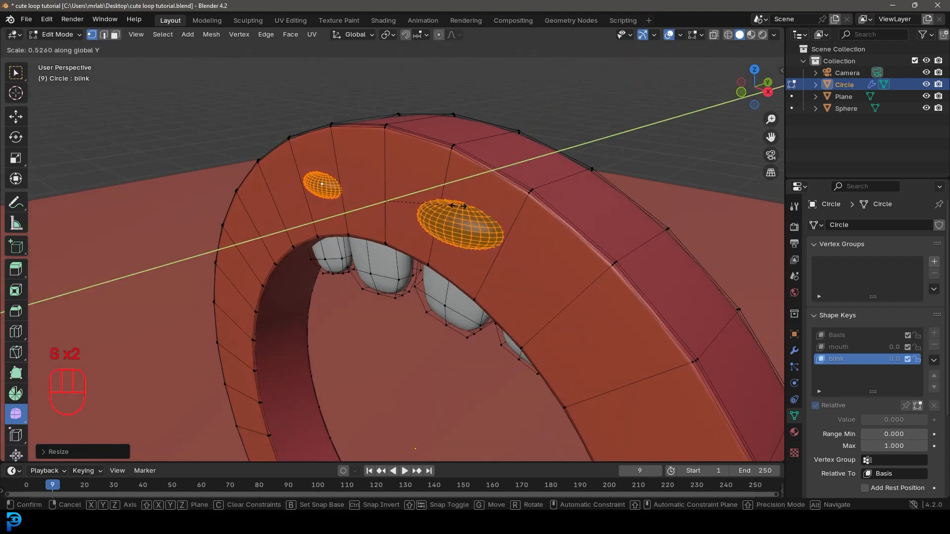
click(460, 207)
- Scale the flattened eyes back up along Z and return to Object Mode
key(s)
key(z)
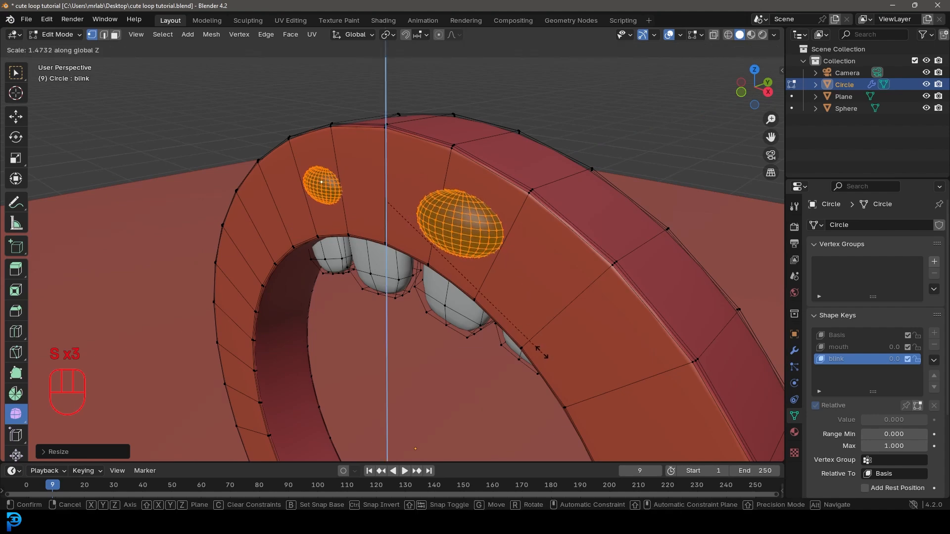
click(535, 339)
middle_drag(534, 339, 524, 259)
key(Tab)
scroll(495, 270, down, 3)
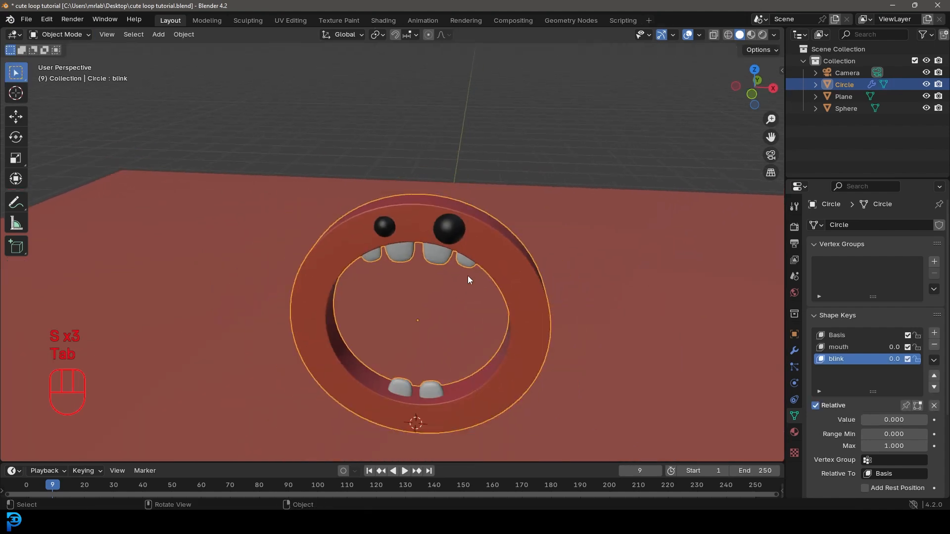
- Test the blink shape key by varying its value, leaving it at 0
middle_drag(468, 276, 504, 269)
mouse_move(886, 420)
mouse_down()
mouse_move(916, 419)
mouse_move(885, 420)
mouse_up()
scroll(295, 425, down, 1)
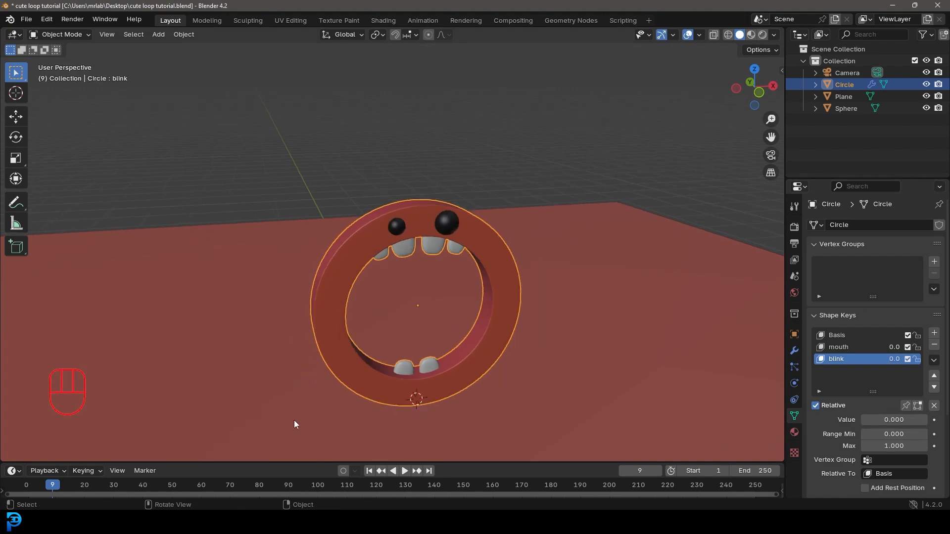
- Enlarge the timeline area, set the animation's end frame to 120 and save the file
drag(264, 464, 264, 367)
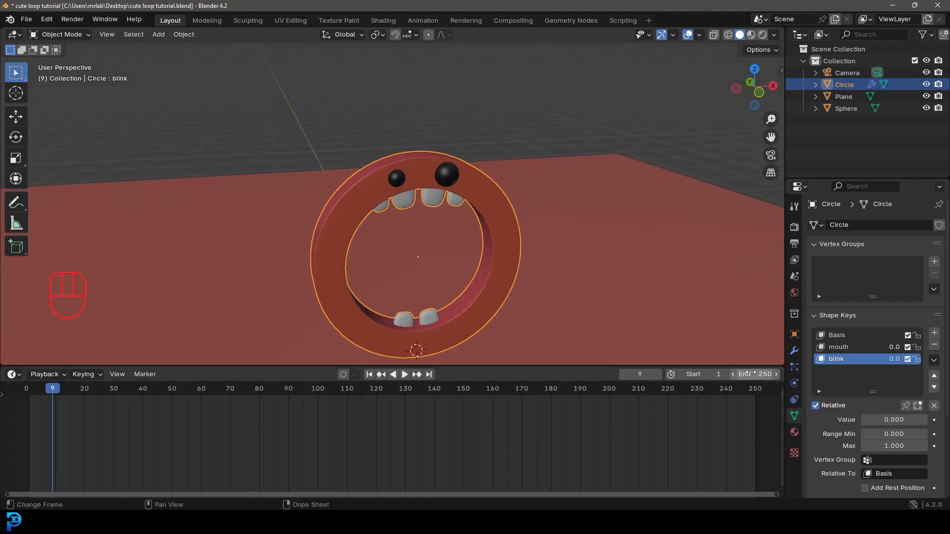
key(Return)
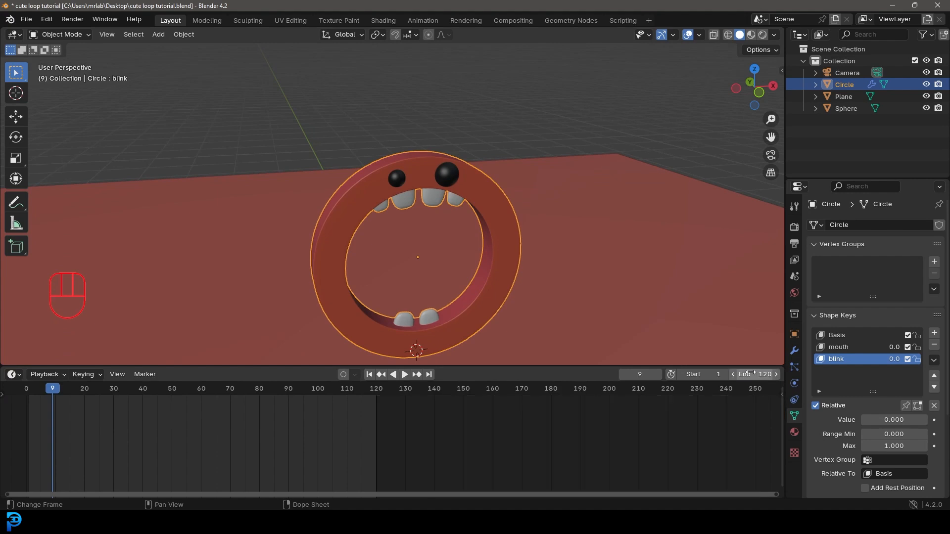
key(ctrl+s)
- Go to frame 1 and look through the camera
ctrl+scroll(365, 418, up, 5)
drag(196, 400, 143, 398)
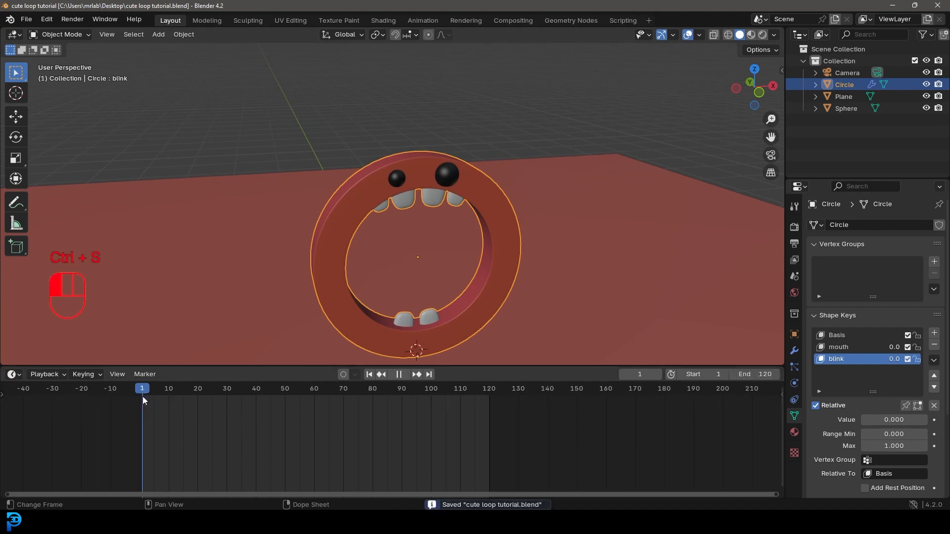
scroll(479, 250, down, 3)
key(KP_0)
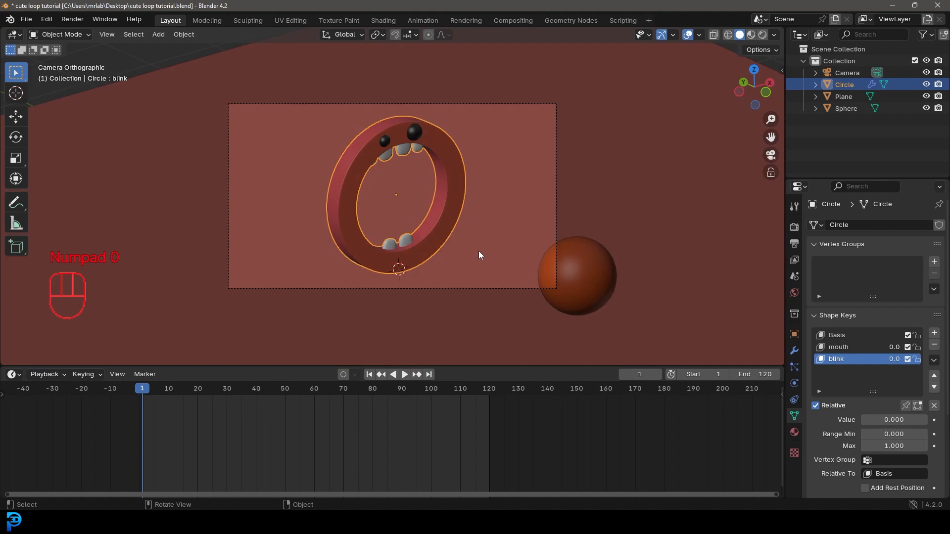
- Move the ball about -0.58 m along Y, fully outside the camera frame in front of the ring, and keyframe it at frame 1
scroll(497, 237, down, 2)
click(532, 251)
scroll(533, 255, up, 2)
key(g)
key(y)
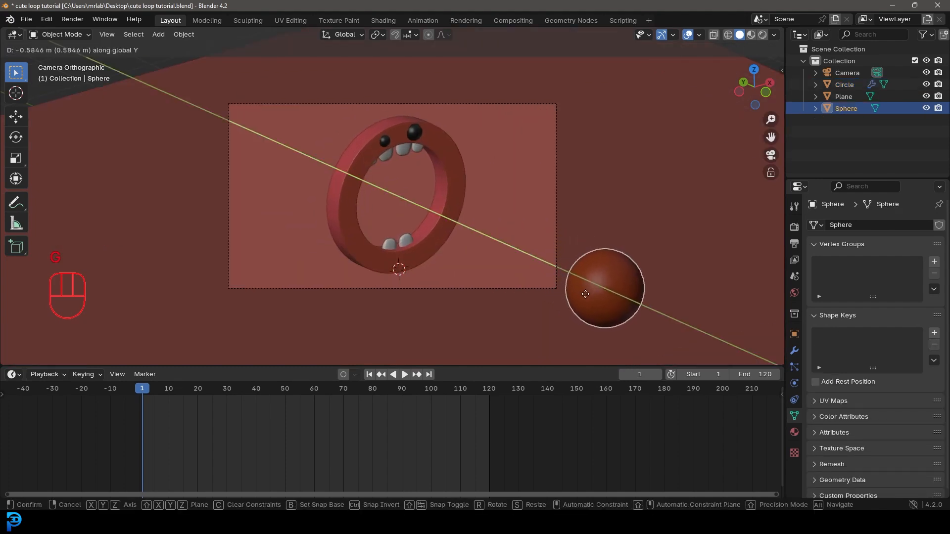
click(585, 294)
scroll(640, 296, up, 1)
scroll(614, 285, down, 2)
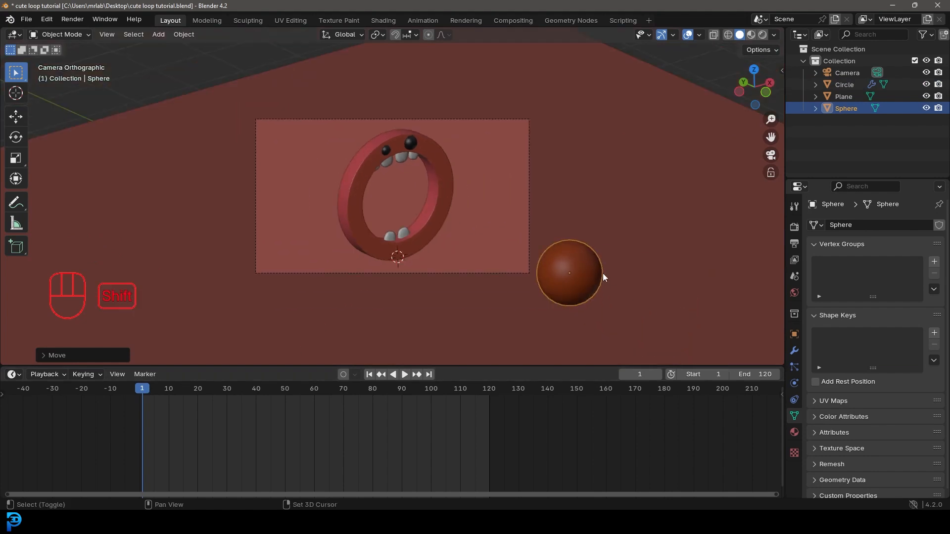
key(i)
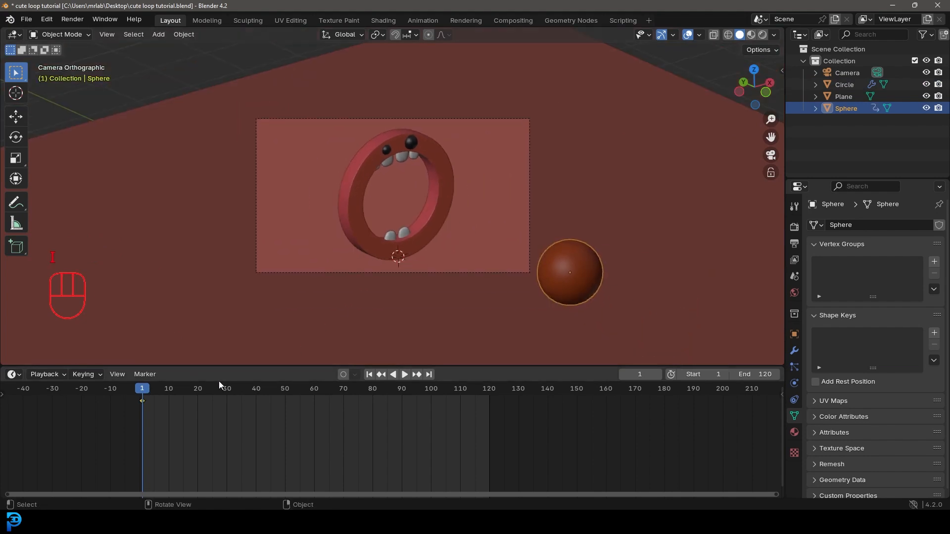
- At frame 120, move the ball along Y through the ring until it is outside the frame behind it, and keyframe it
drag(142, 396, 490, 443)
key(g)
key(y)
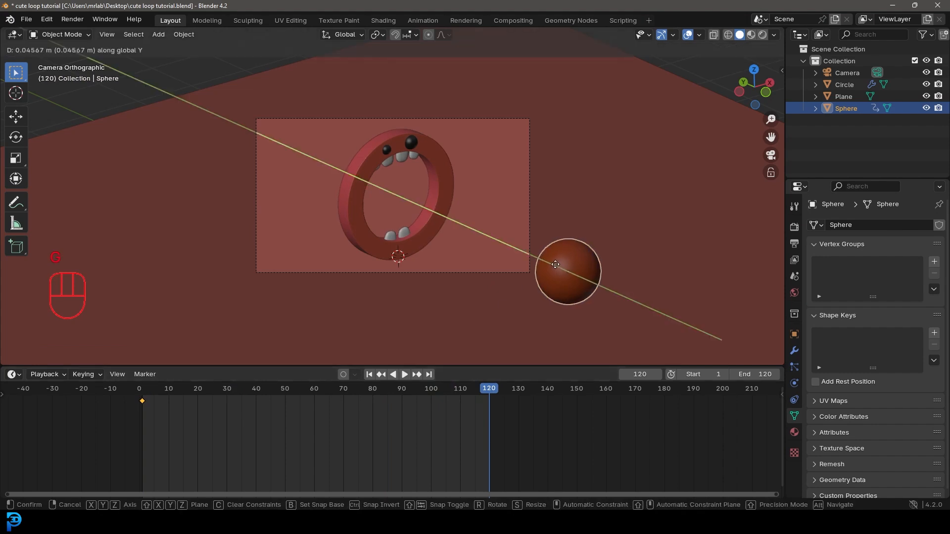
click(309, 196)
key(i)
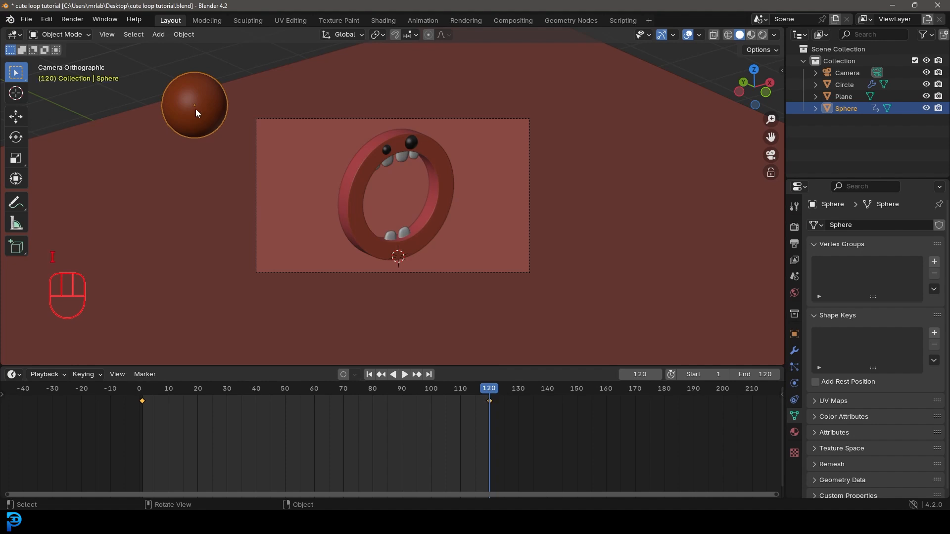
- Select both of the ball's keyframes and set their interpolation to Linear
click(142, 401)
drag(113, 437, 522, 399)
key(t)
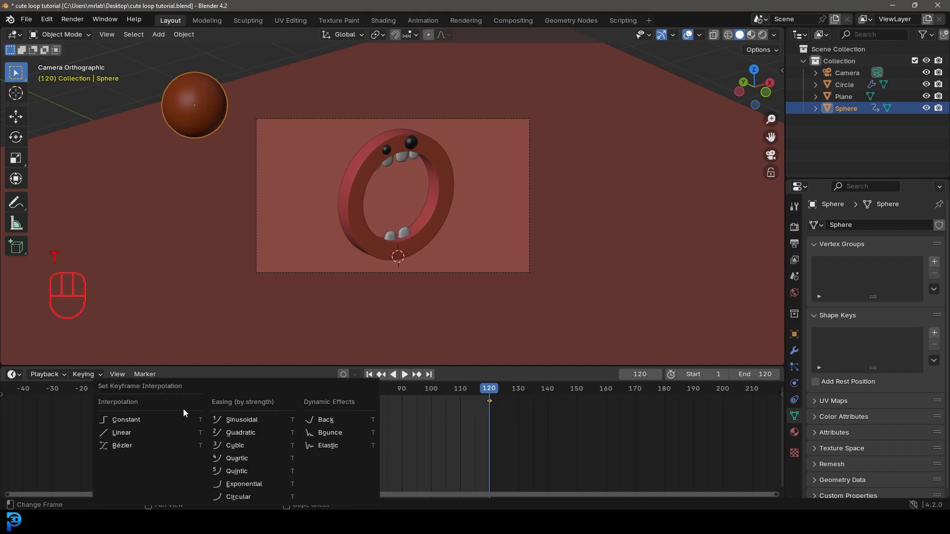
click(129, 432)
- Play the animation from frame 1 to check how the ball passes through the ring
ctrl+scroll(283, 421, up, 3)
drag(548, 393, 200, 405)
key(space)
scroll(490, 201, up, 2)
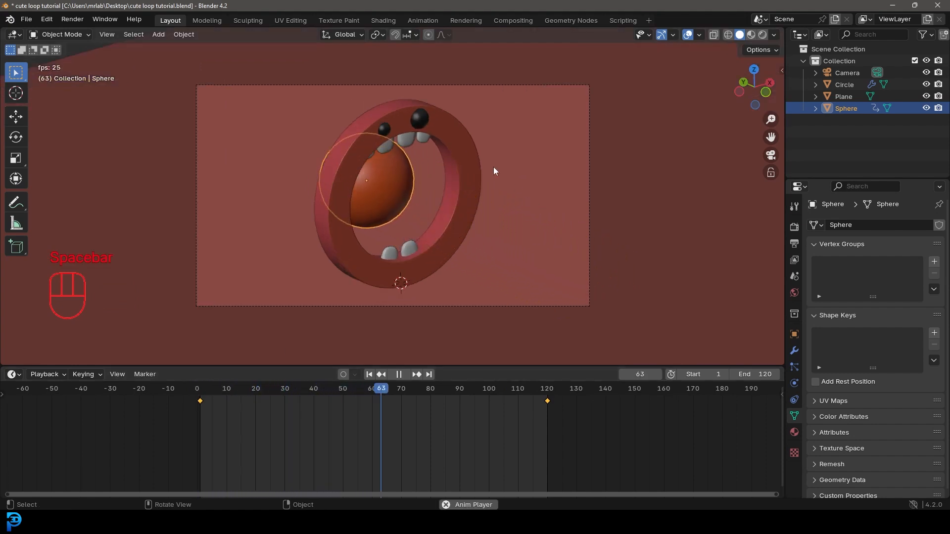
key(space)
- Keyframe the ring's mouth shape key at value 0 on frame 36, just before the ball reaches the ring
click(447, 124)
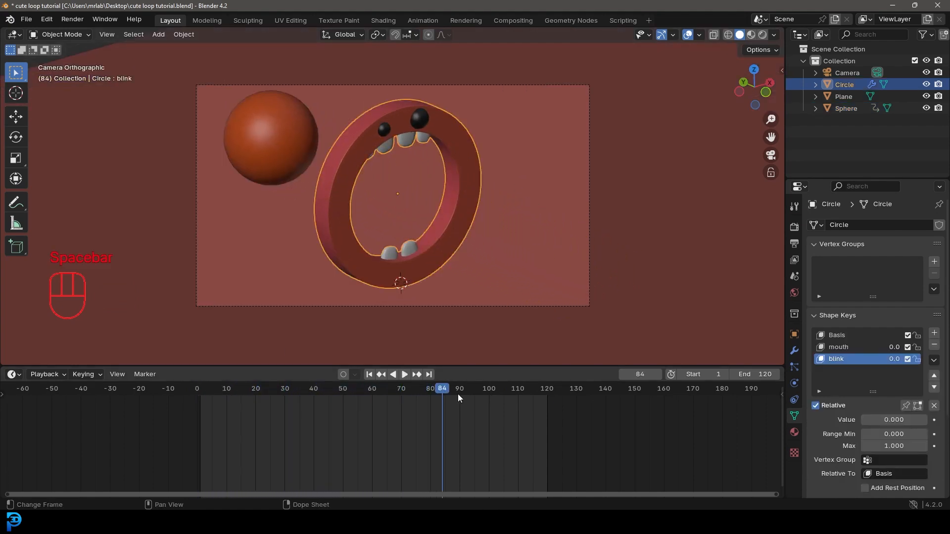
drag(443, 390, 199, 418)
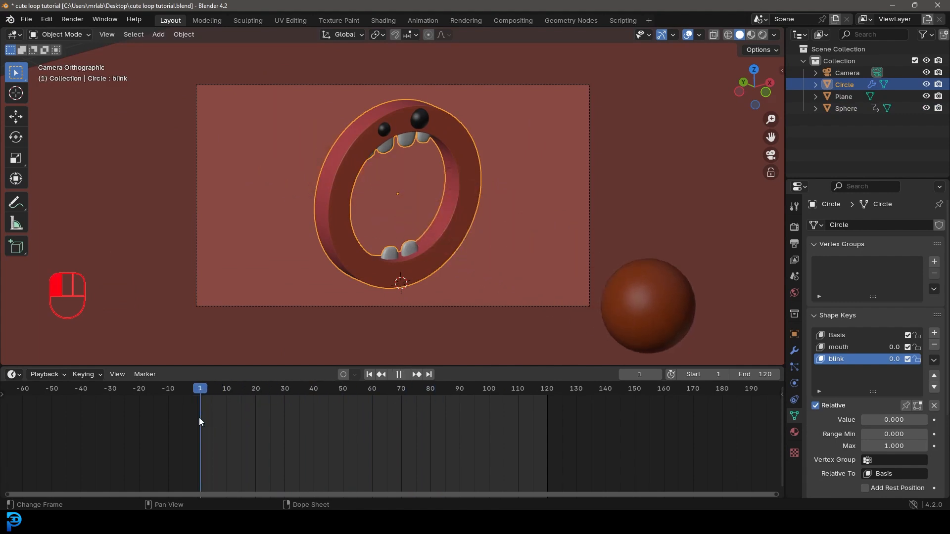
click(845, 347)
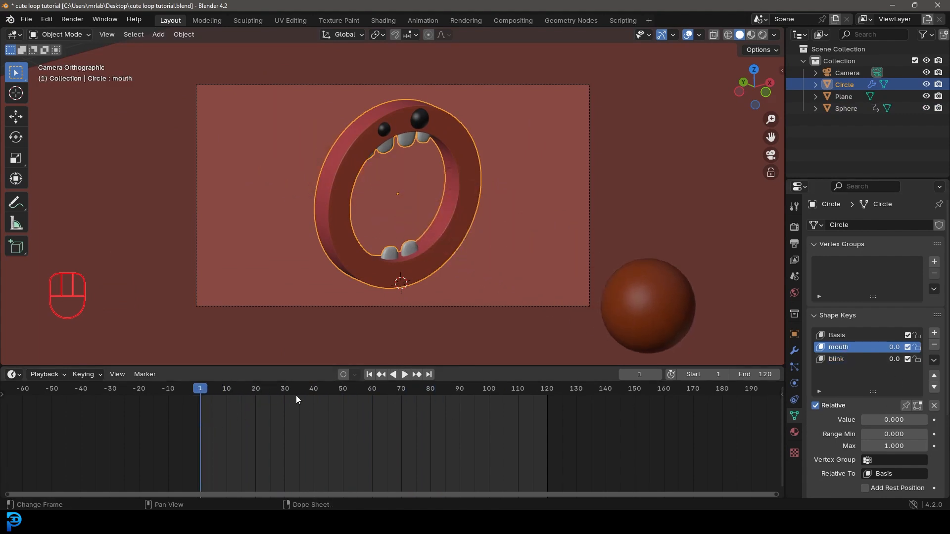
drag(212, 400, 301, 396)
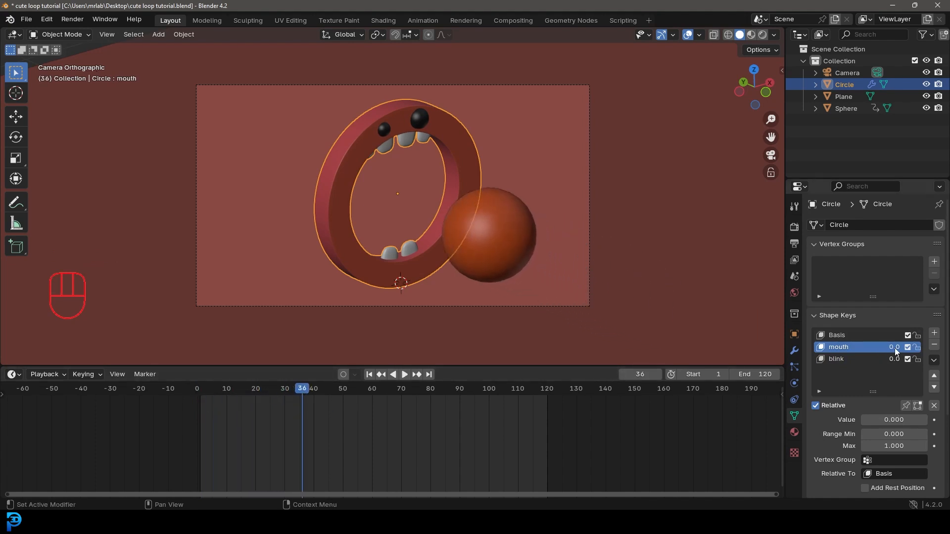
click(934, 422)
- At frame 30, set the mouth shape key's value to 1 and keyframe it
drag(304, 393, 285, 395)
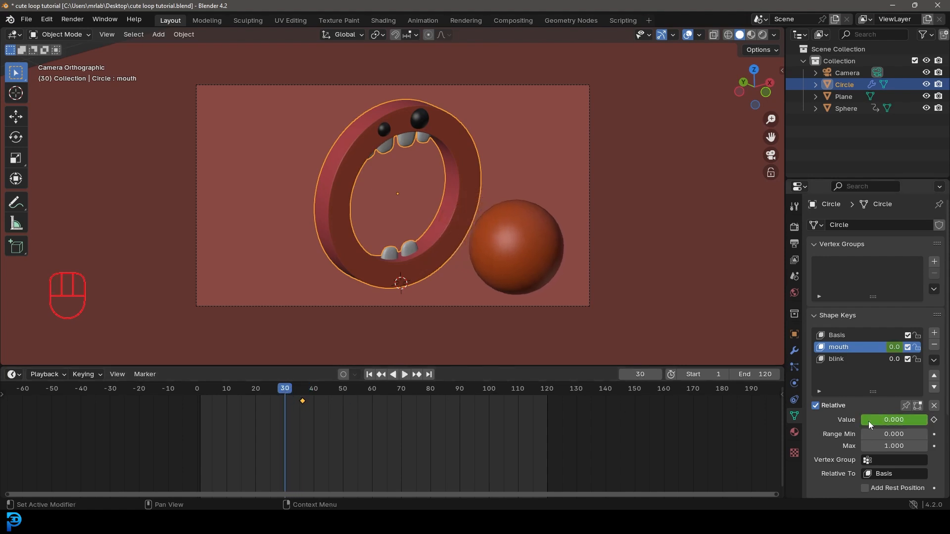
drag(869, 419, 928, 420)
click(934, 421)
- Duplicate the frame 36 mouth keyframe onto frame 90 so the mouth stays open in between
drag(297, 394, 459, 415)
click(303, 407)
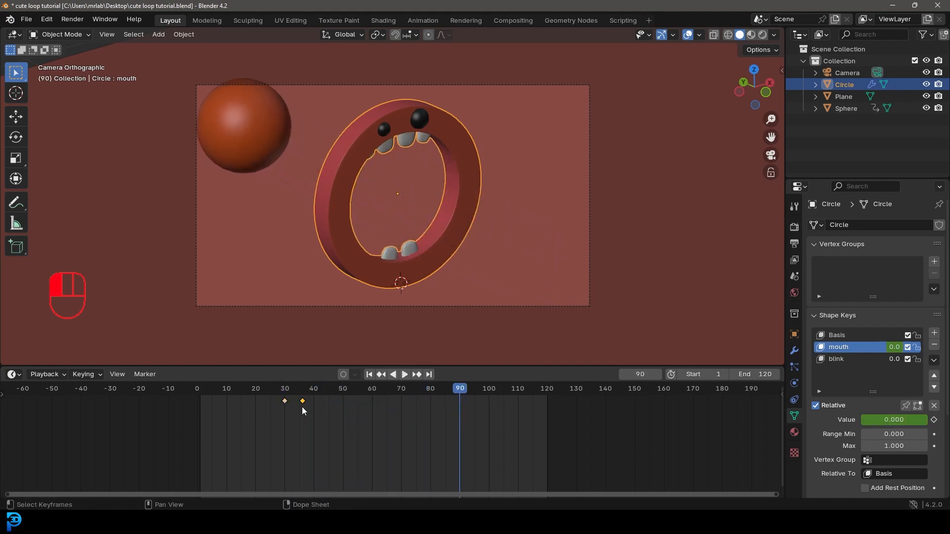
key(shift+d)
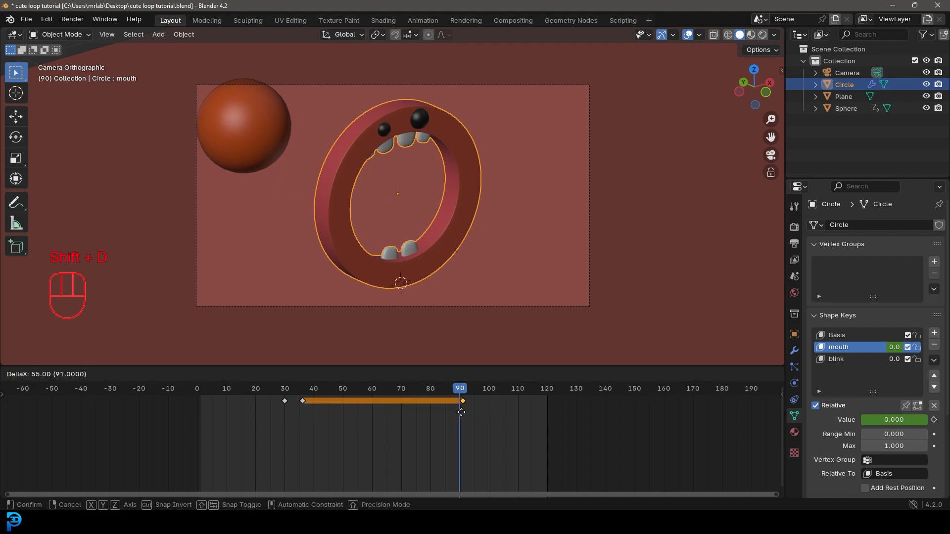
click(460, 415)
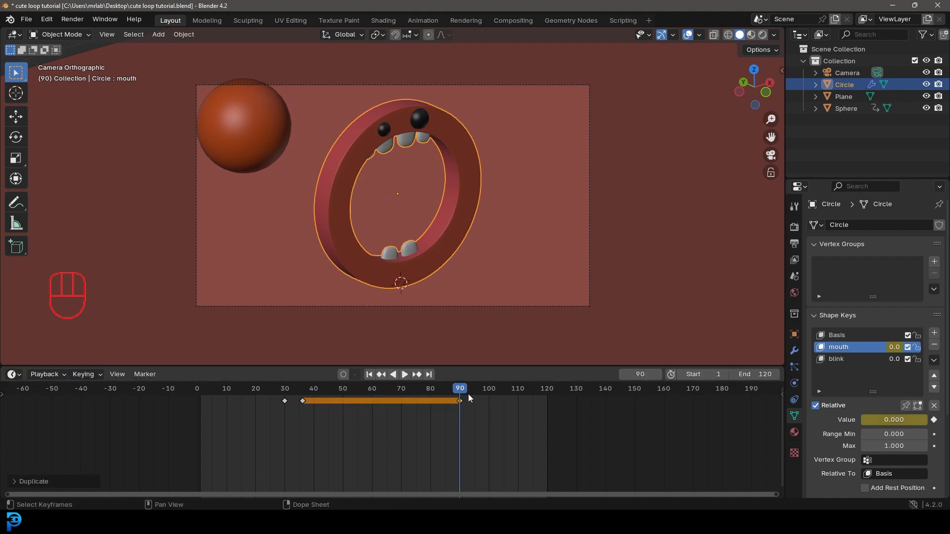
- At frame 100, set the mouth shape key's value to 1 and keyframe it
drag(463, 393, 489, 400)
drag(912, 420, 938, 422)
click(934, 420)
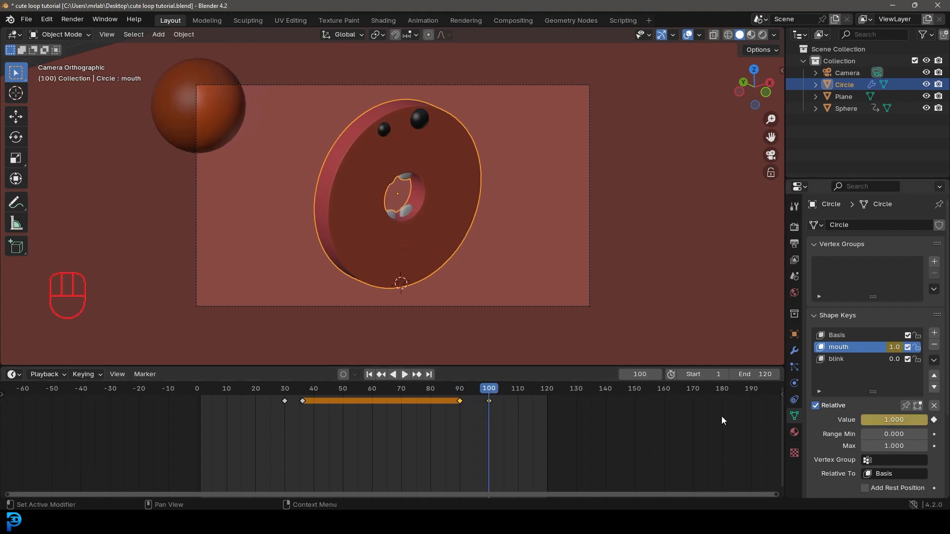
- Save the file and play the animation from frame 1 to check the timing of the mouth opening and closing
drag(494, 393, 202, 405)
key(ctrl+s)
key(space)
key(alt+a)
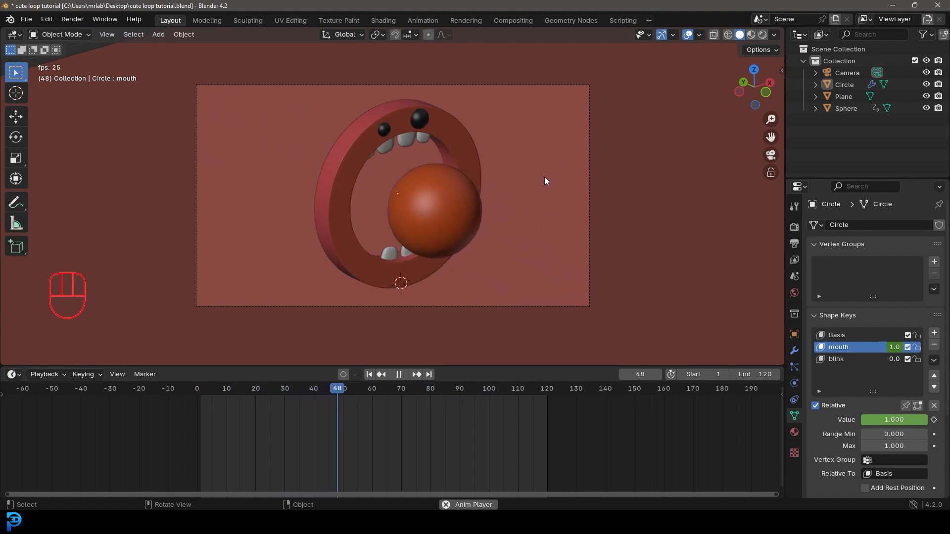
key(space)
- Select the ring's first two mouth keyframes and move them about 9 frames earlier, to frames 21 and 27
click(401, 283)
drag(267, 387, 333, 425)
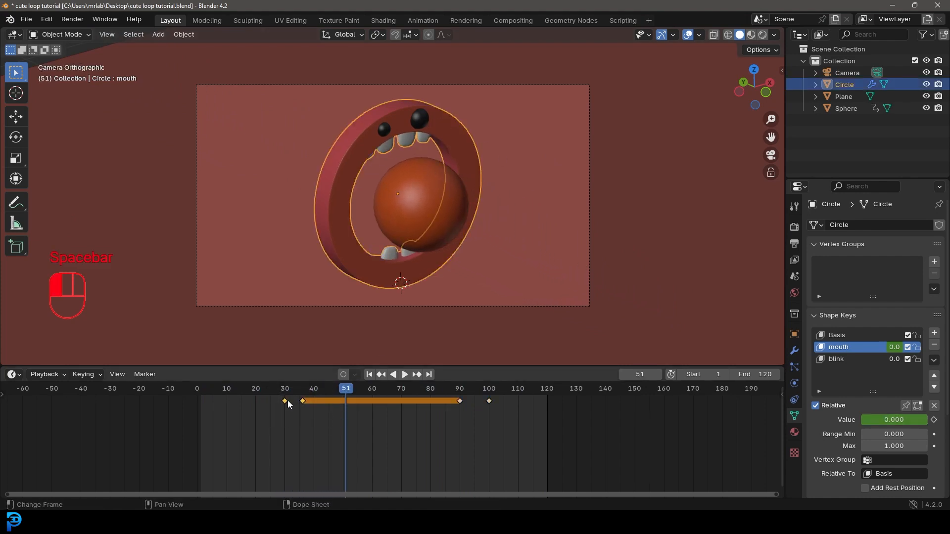
key(g)
click(327, 426)
- Play the animation from near the start to check the earlier mouth opening, and save the file
click(207, 394)
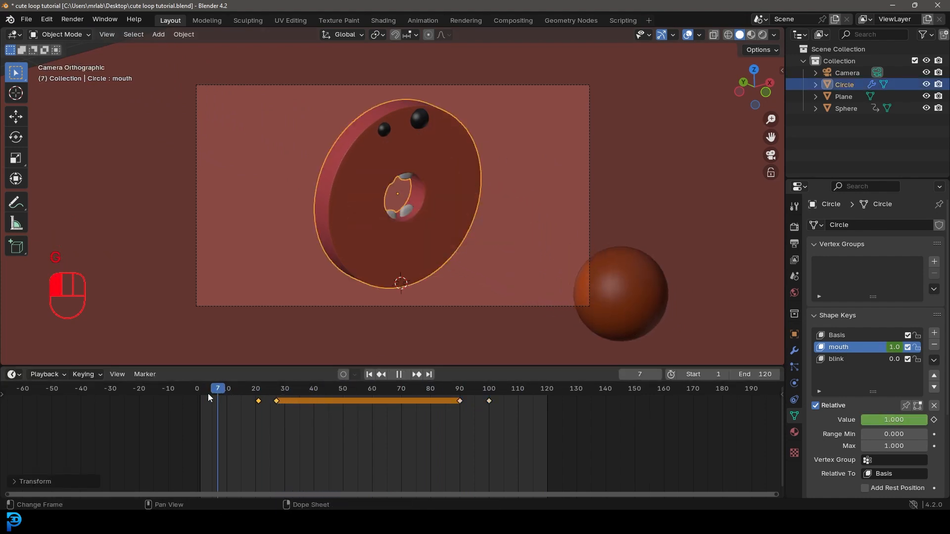
key(space)
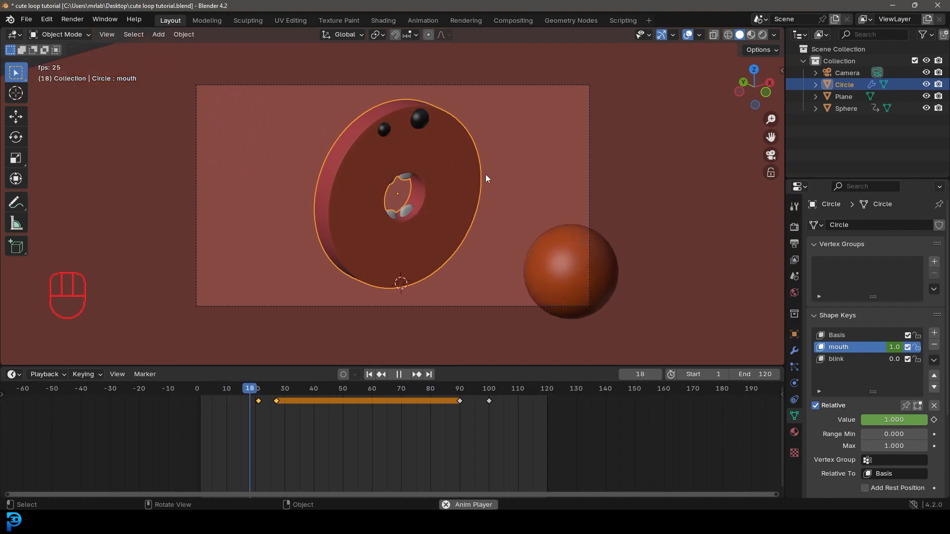
key(space)
key(alt+a)
key(ctrl+s)
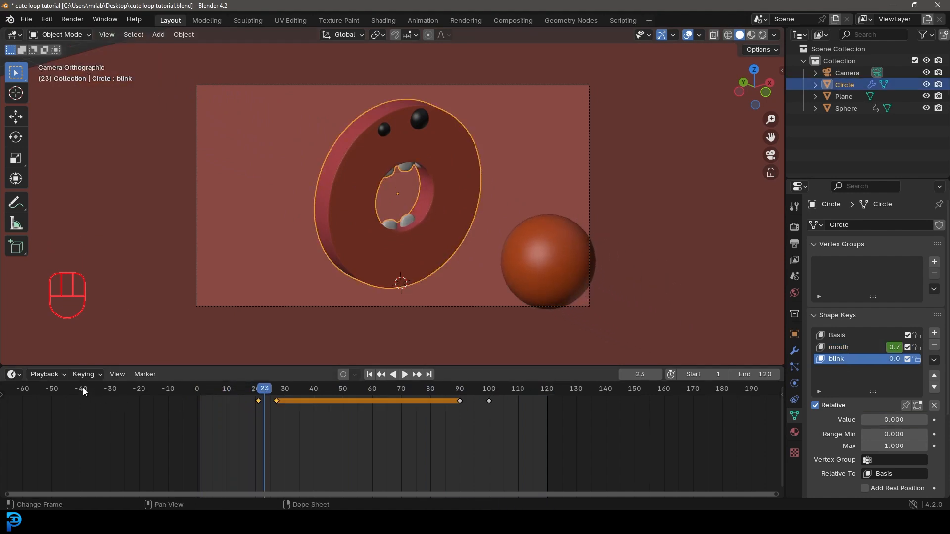
- Set the new keyframe type to Breakdown and keyframe the blink shape key at value 0 on frame 10
click(93, 375)
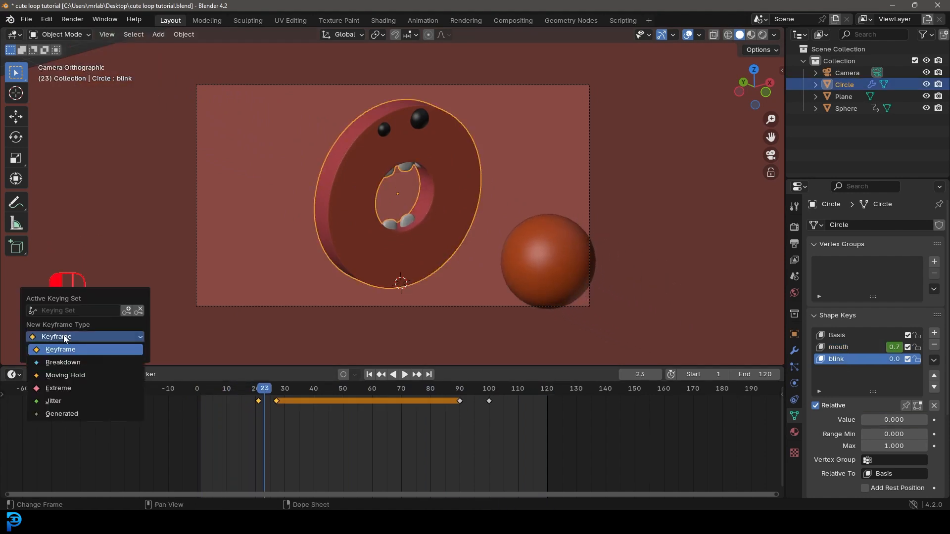
click(55, 362)
drag(264, 394, 227, 401)
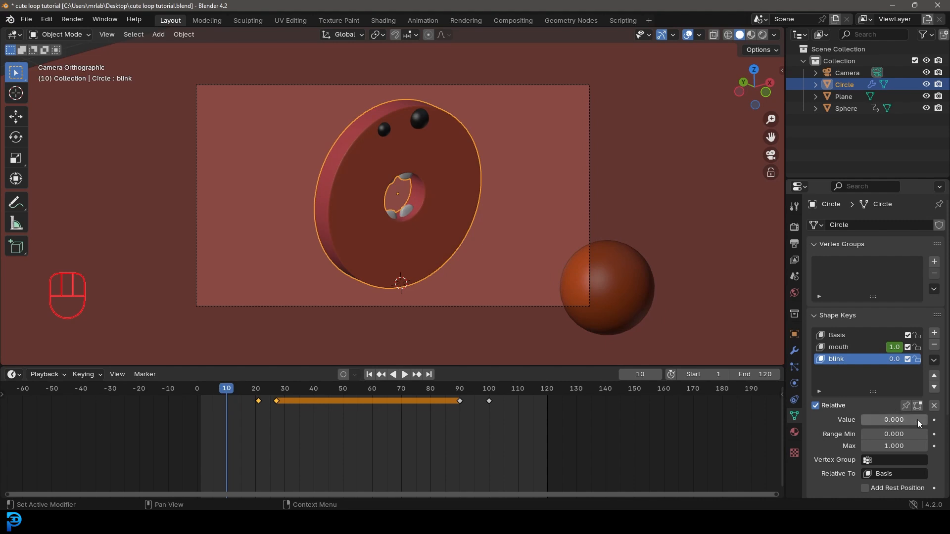
click(933, 420)
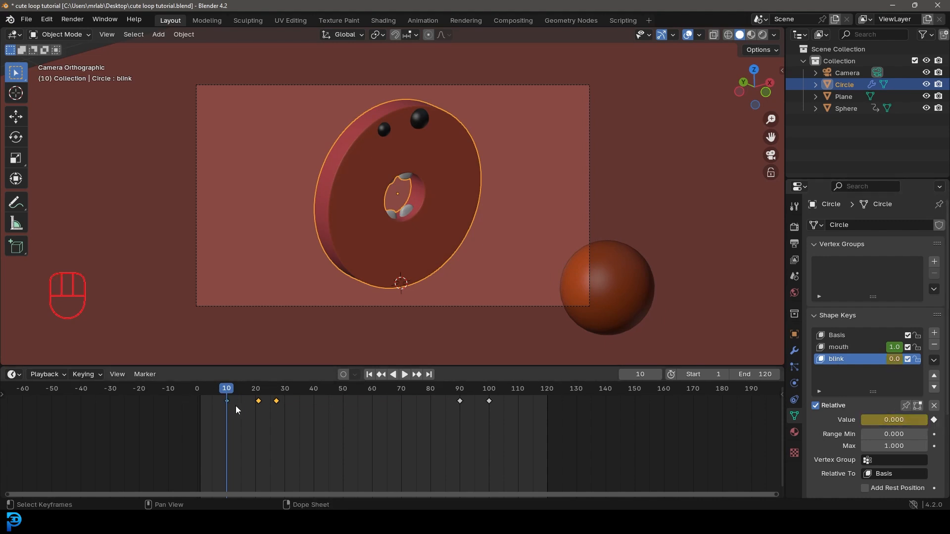
- At frame 11, set the blink shape key's value to 1 and keyframe it
key(Right)
drag(883, 423, 920, 421)
click(933, 420)
click(934, 420)
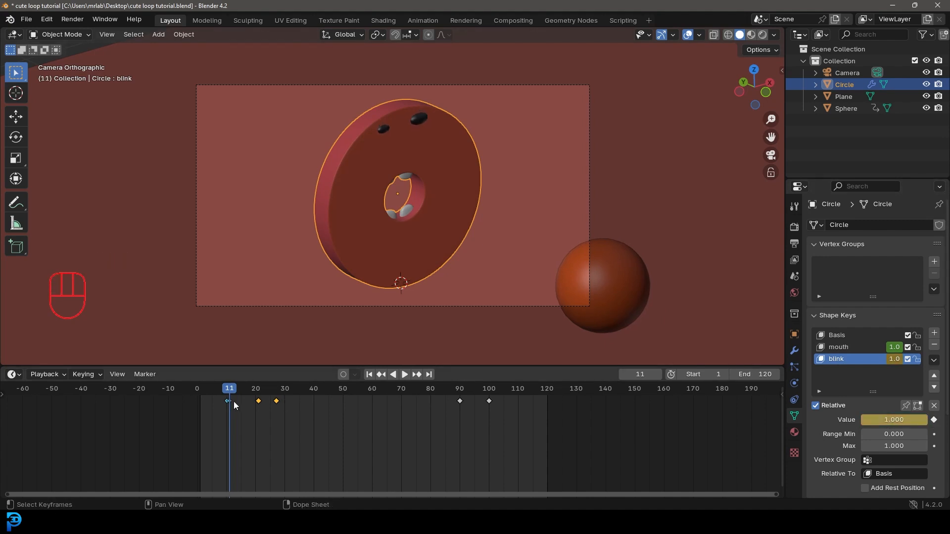
- At frame 13, set the blink shape key's value back to 0 and keyframe it
key(Right)
key(Right)
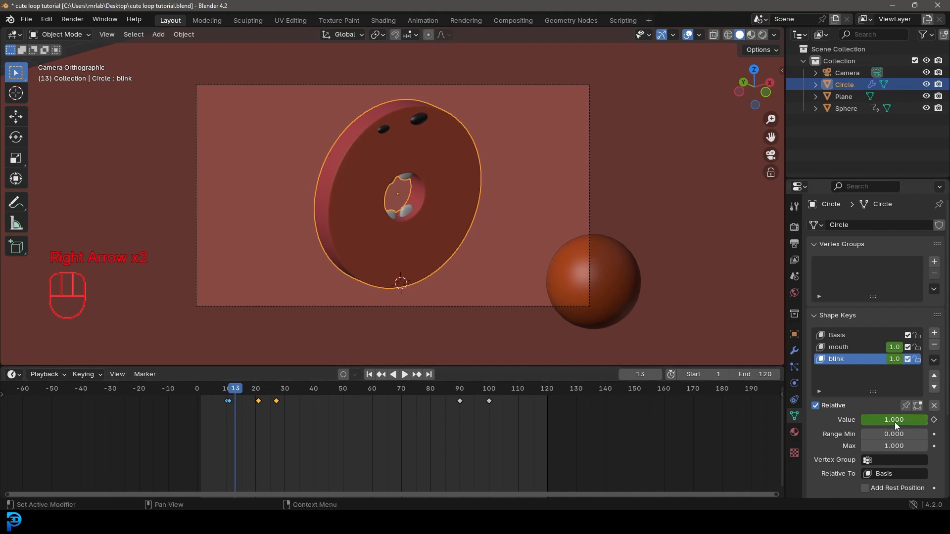
drag(893, 420, 943, 420)
click(935, 420)
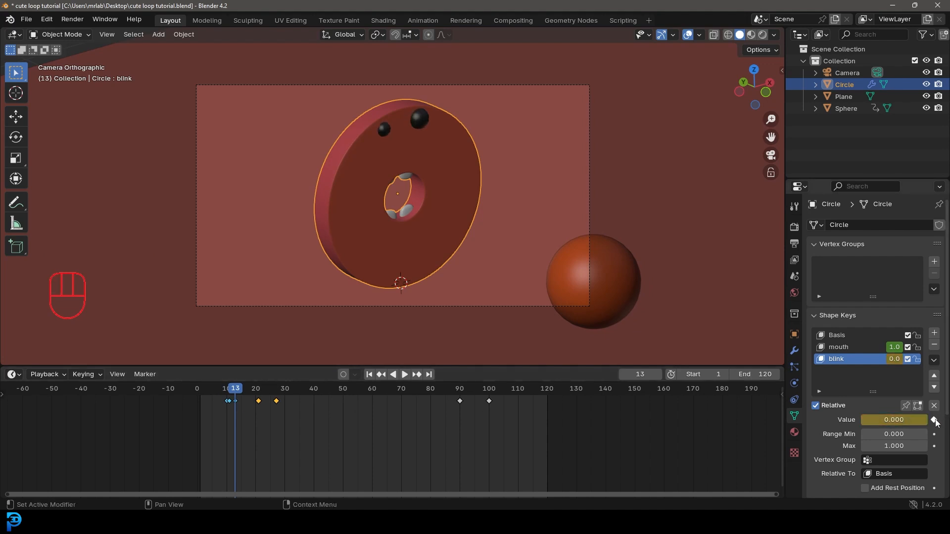
- Duplicate the three blink keyframes three times along the timeline, starting at about frames 35, 67 and 112
key(space)
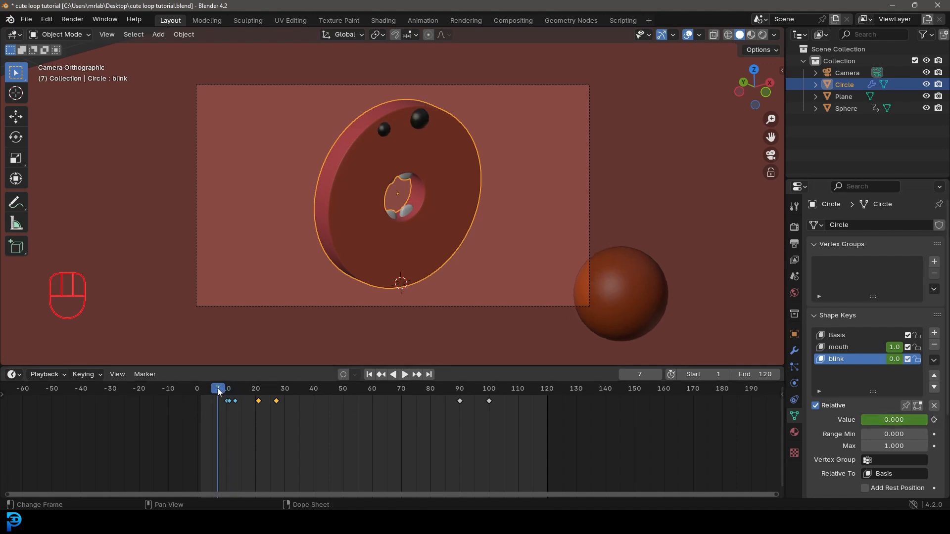
key(space)
key(b)
drag(231, 404, 216, 395)
key(shift+d)
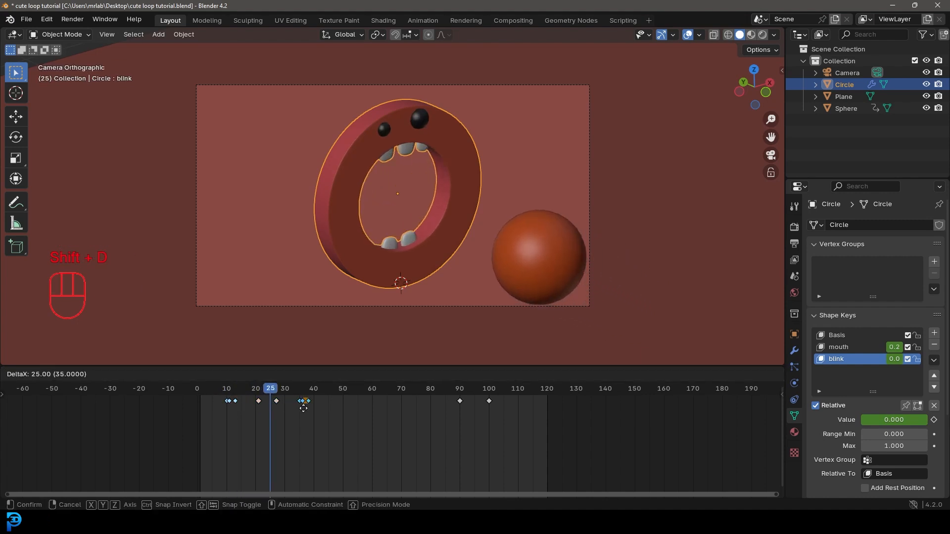
click(304, 409)
key(shift+d)
click(394, 417)
key(shift+d)
click(527, 432)
- Play the animation from the start to check the repeated blinks, and save the file
click(188, 391)
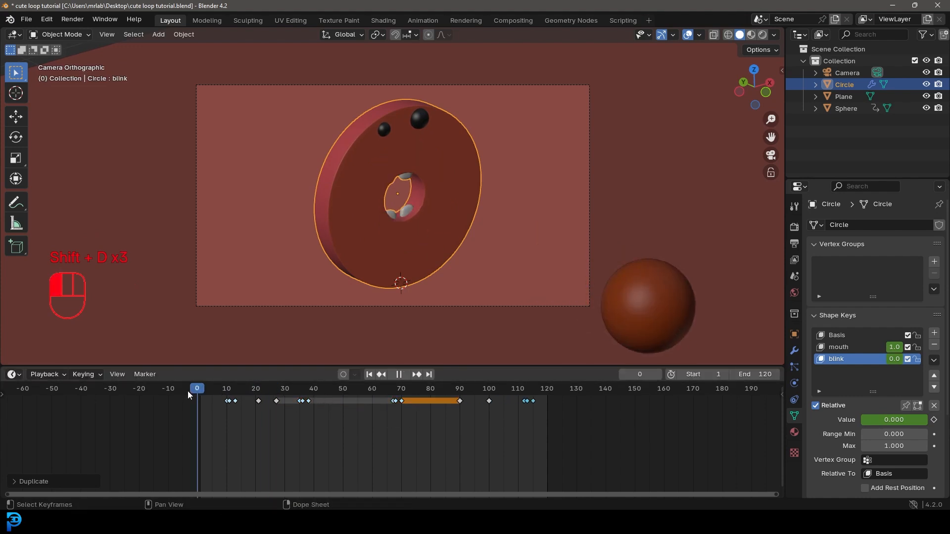
key(space)
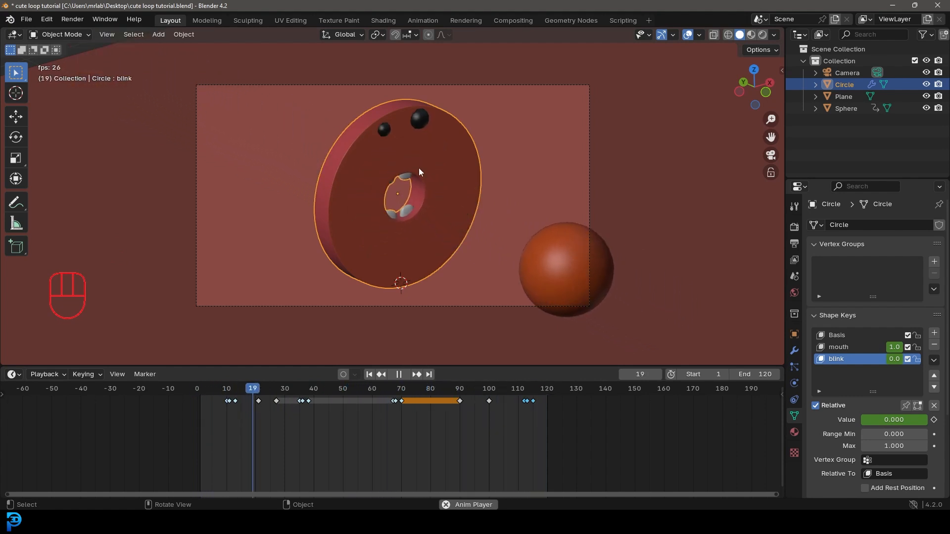
scroll(430, 186, up, 2)
key(space)
key(ctrl+s)
key(ctrl+s)
- Switch the render engine to Cycles, set the render max samples to 50, and save the file
scroll(435, 183, down, 3)
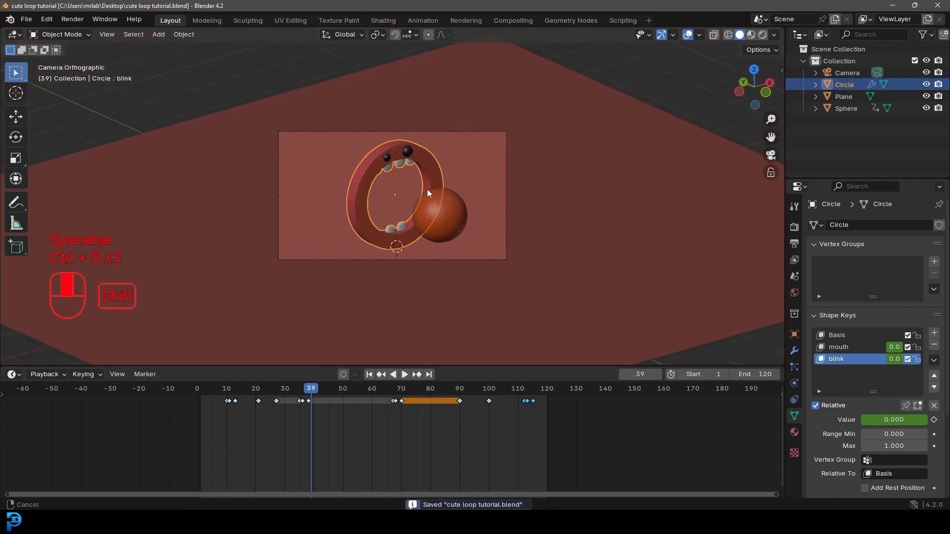
scroll(427, 188, up, 1)
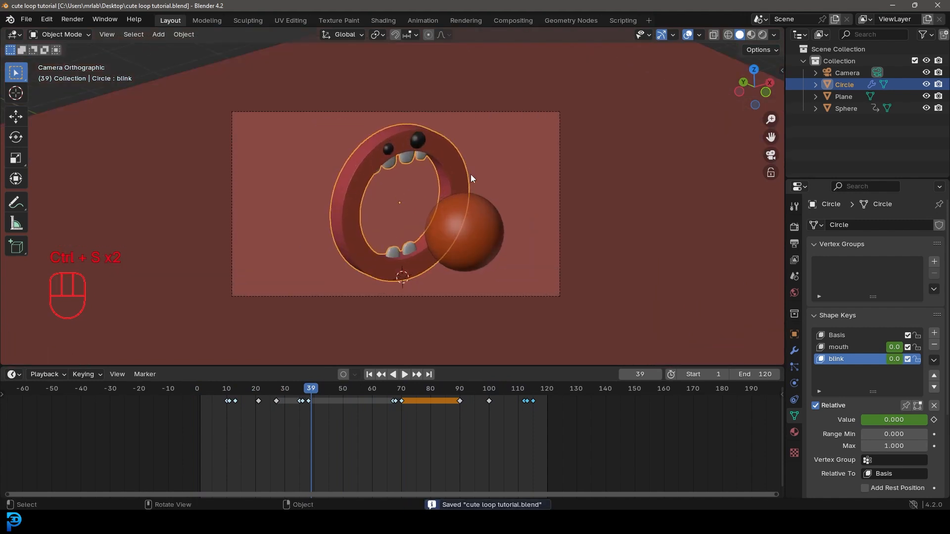
click(794, 227)
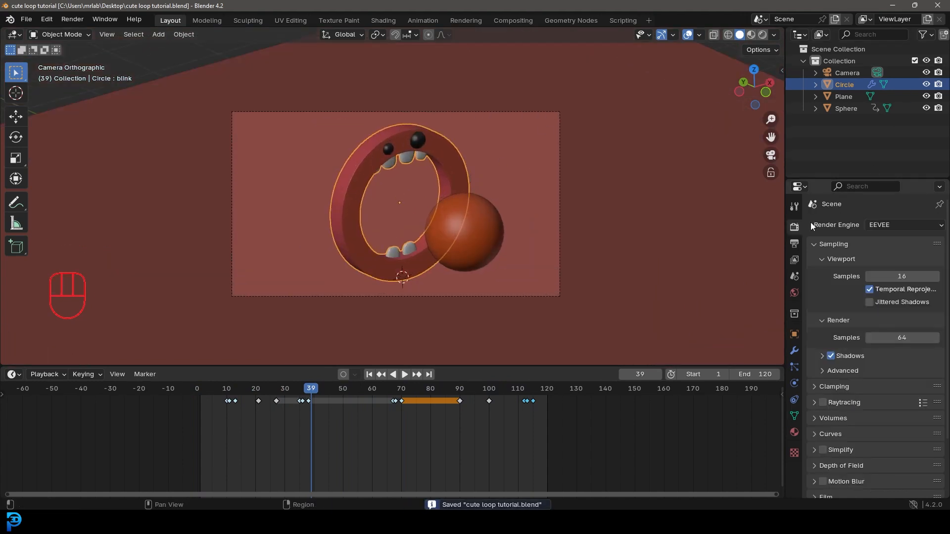
click(877, 226)
click(885, 264)
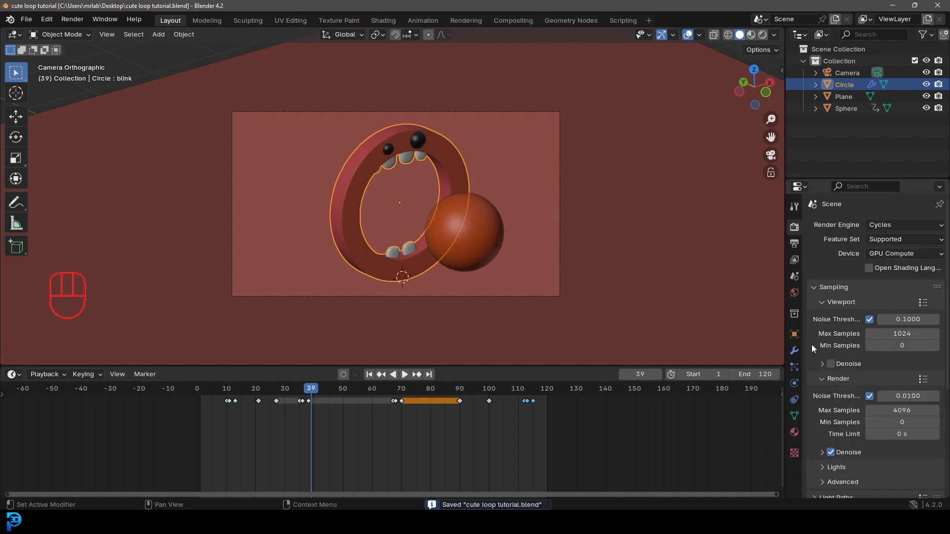
click(907, 410)
text(50)
key(Return)
key(ctrl+s)
key(ctrl+s)
- Add an area light and raise it about 3.2 m along Z above the ring
scroll(438, 182, down, 2)
key(shift+a)
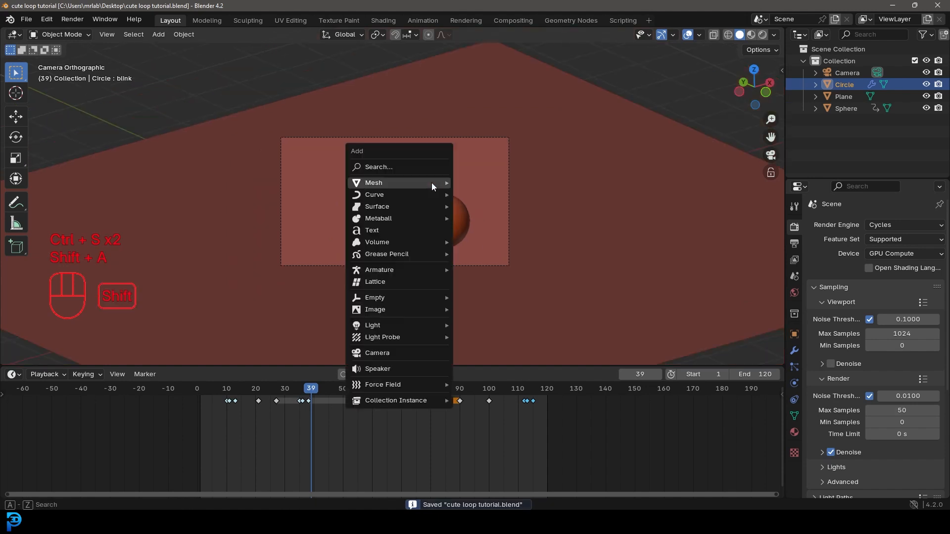
mouse_move(385, 326)
click(497, 364)
middle_drag(497, 363, 430, 263)
scroll(430, 263, down, 3)
key(g)
key(z)
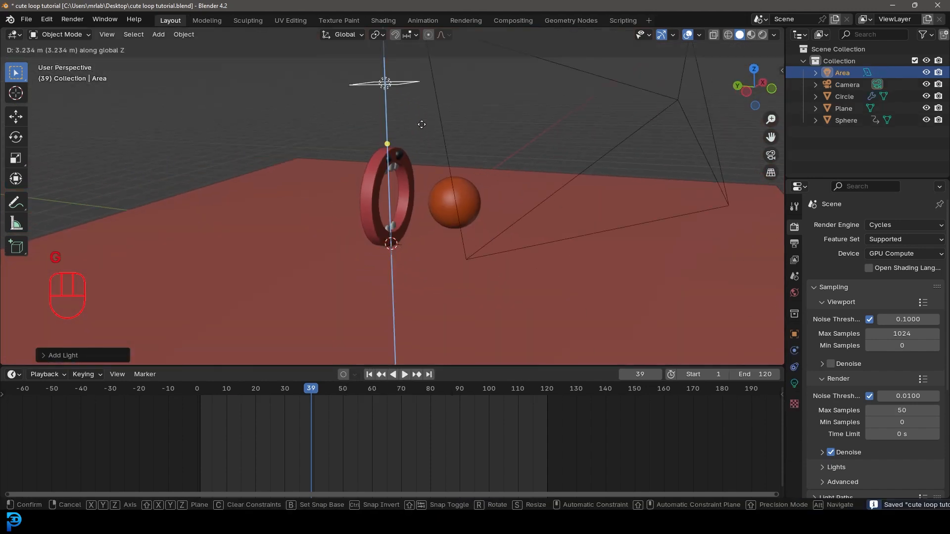
click(421, 125)
- Set the area light's power to 200 W and enlarge its size to about 2.07 m
click(794, 383)
click(904, 305)
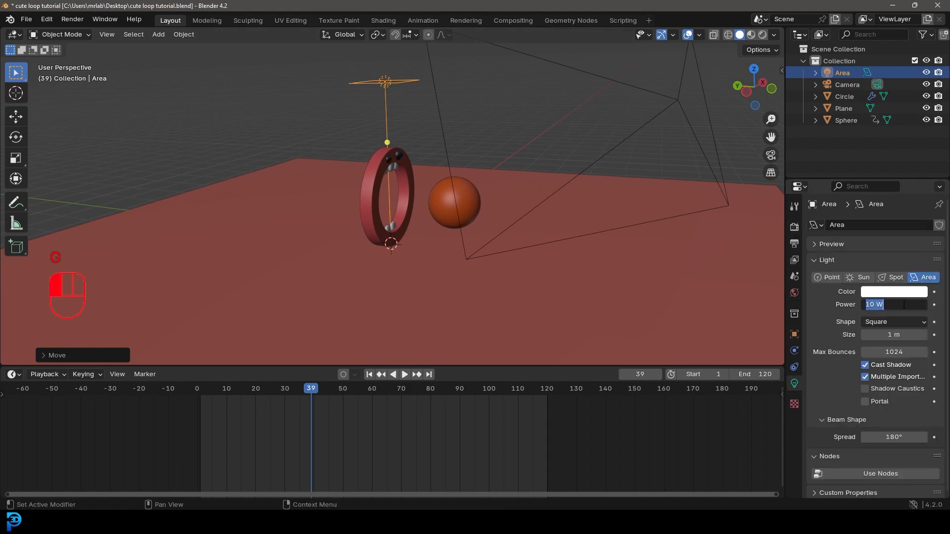
text(200)
key(Return)
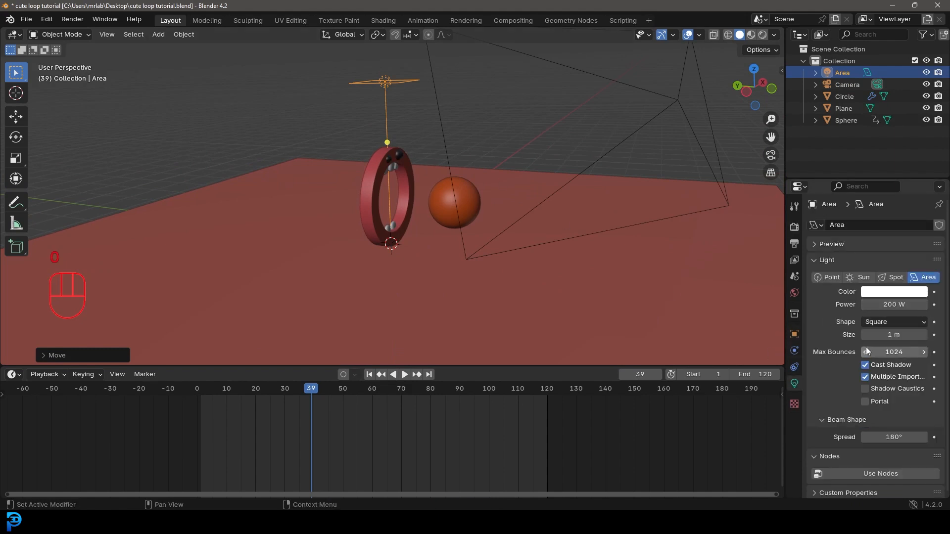
drag(891, 335, 910, 335)
- Save the file, show the camera view in rendered shading, and set a render region around the camera frame
key(KP_0)
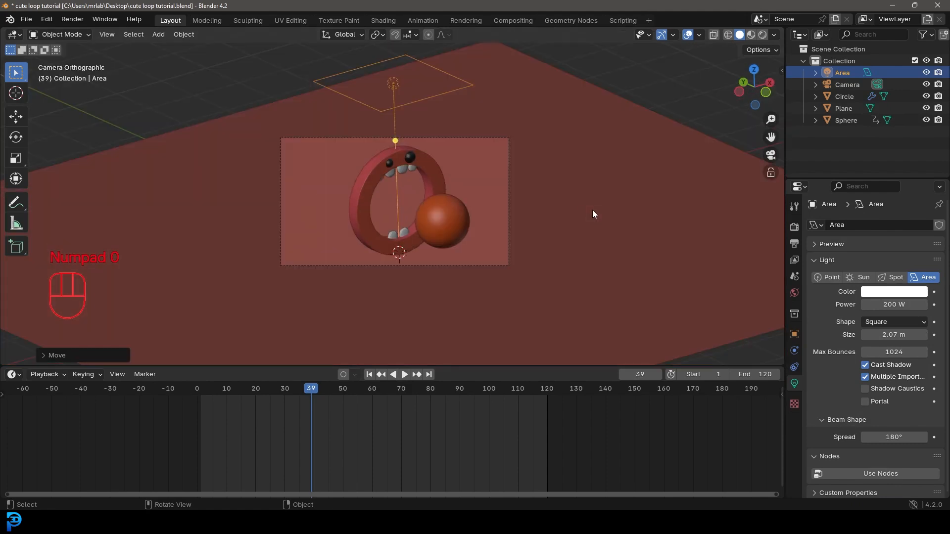
key(ctrl+s)
key(z)
click(497, 131)
scroll(584, 218, up, 1)
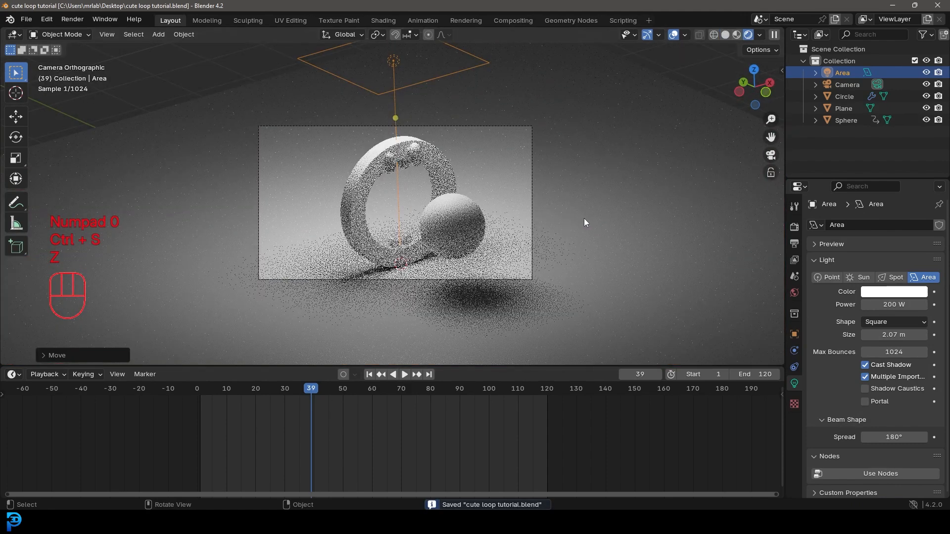
key(ctrl+b)
drag(206, 68, 575, 297)
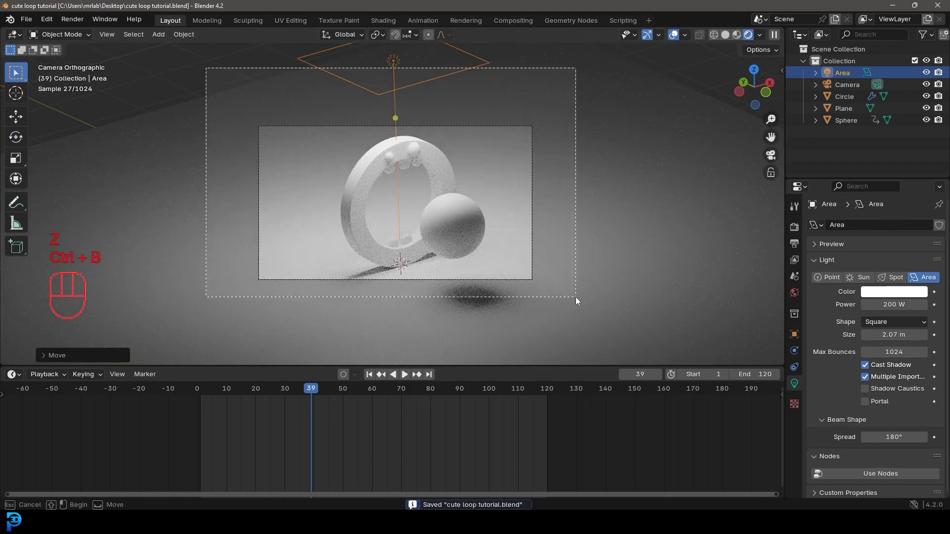
- Save the file and set the ring's material 1 base color to pinkish red with hue 0.991, saturation 0.948 and value 0.8
scroll(554, 236, up, 3)
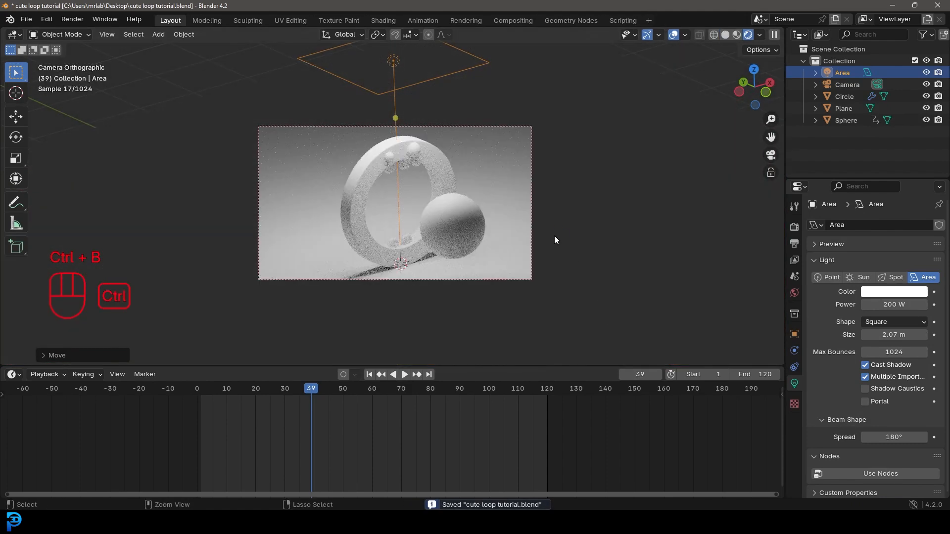
key(ctrl+s)
key(ctrl+s)
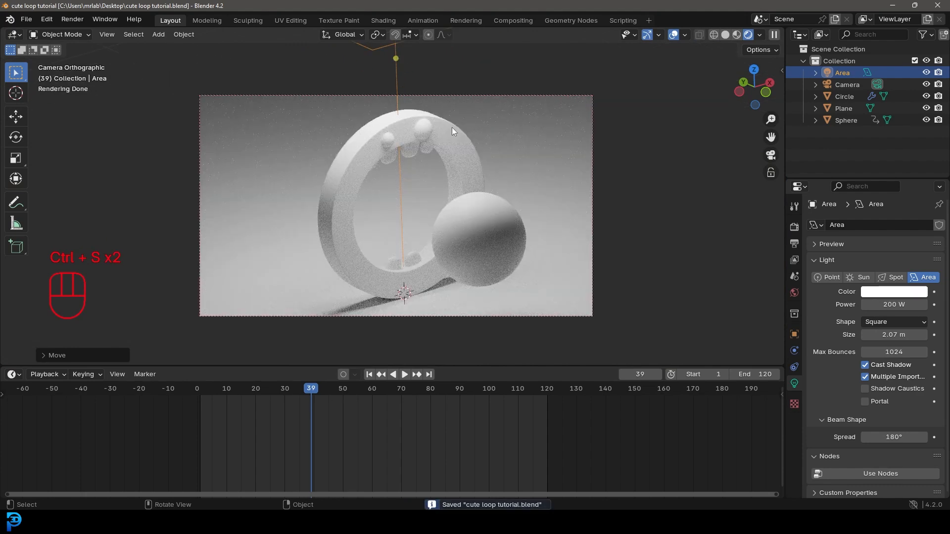
click(452, 127)
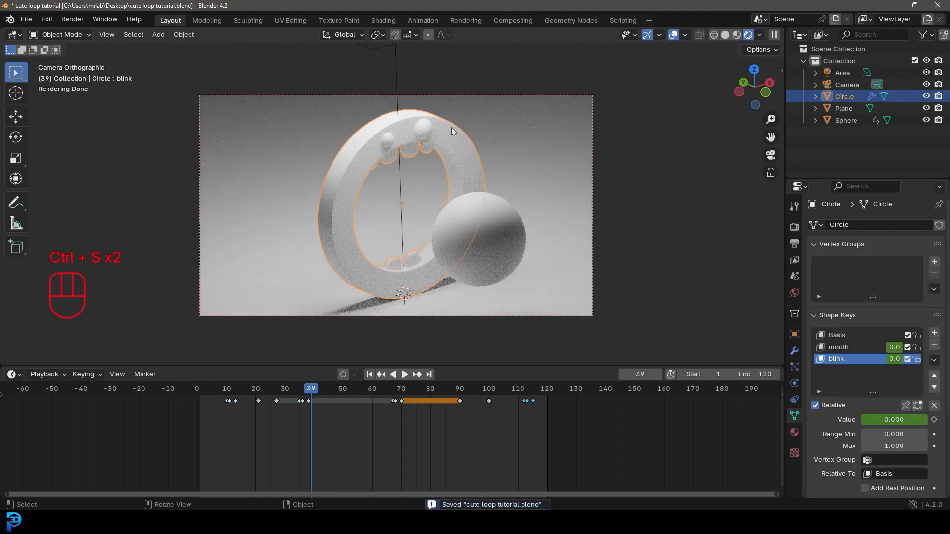
click(794, 433)
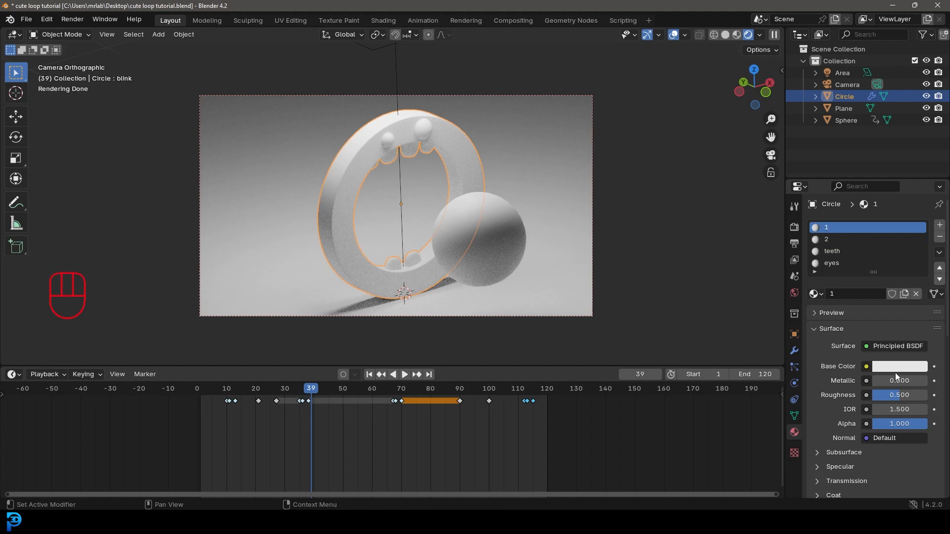
click(883, 367)
click(860, 267)
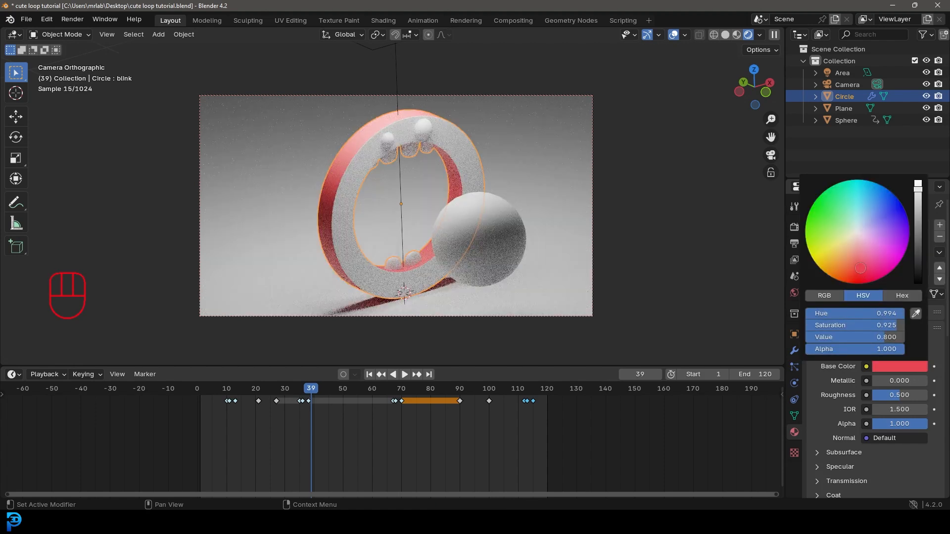
click(862, 269)
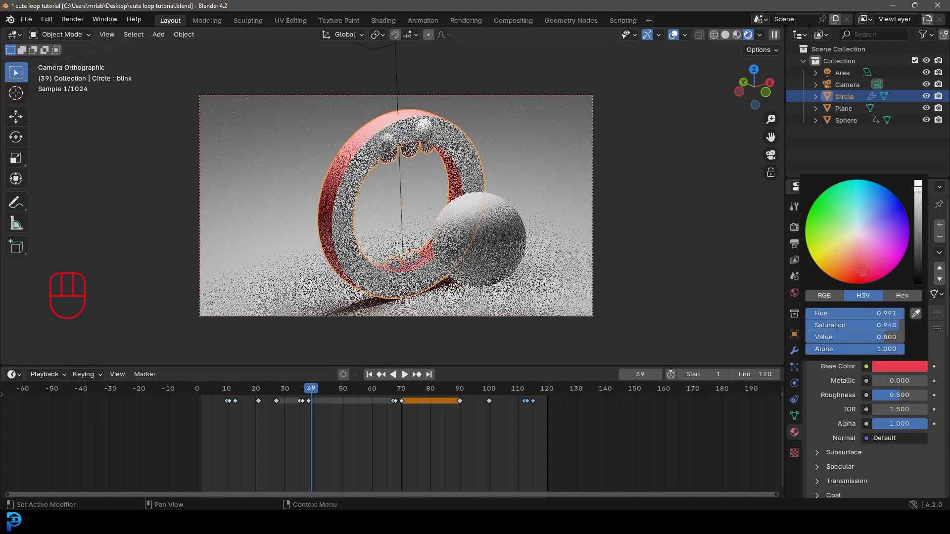
- Set the base color of the ring's material 2 to a light salmon pink
click(828, 238)
click(892, 367)
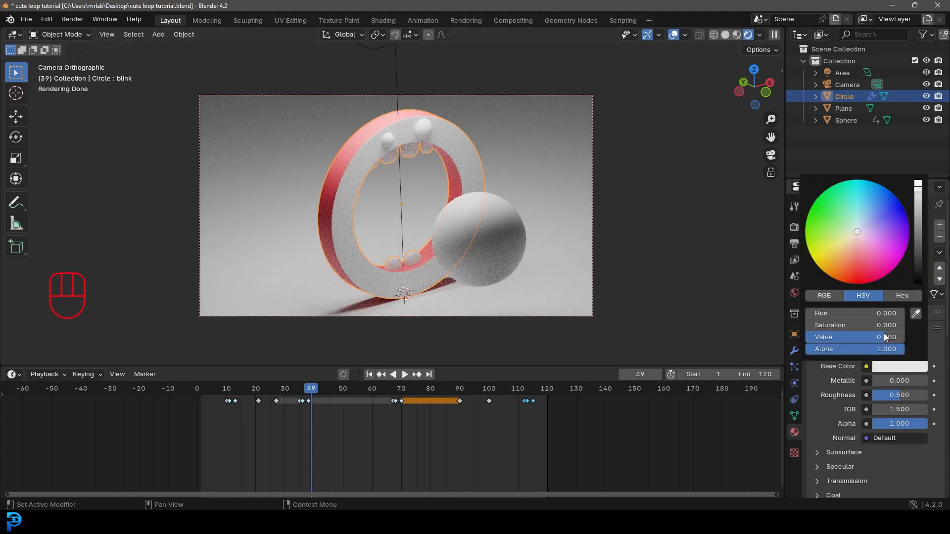
click(846, 257)
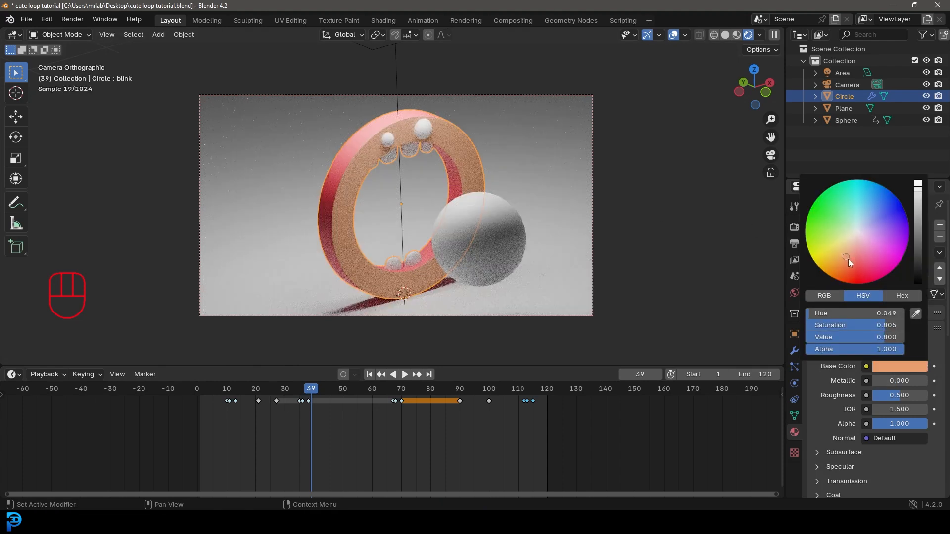
drag(851, 263, 853, 258)
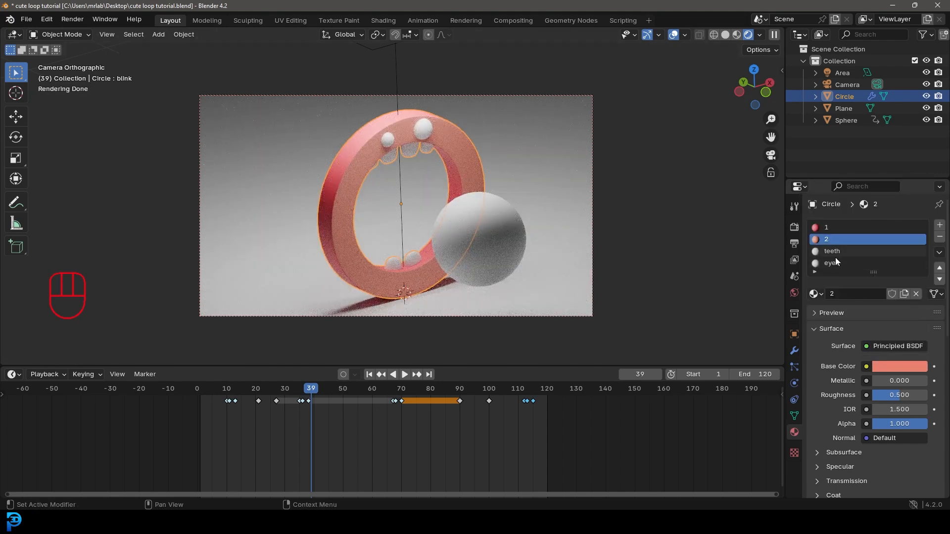
- Make the ring's eyes material nearly black with a color value of 0.009 and set its roughness to about 0.075
click(835, 262)
click(913, 366)
click(918, 274)
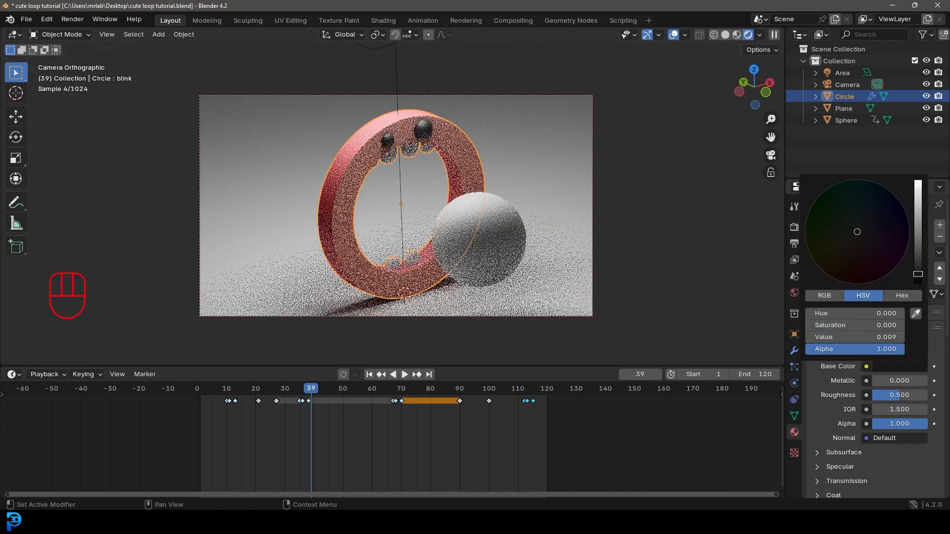
drag(896, 395, 875, 395)
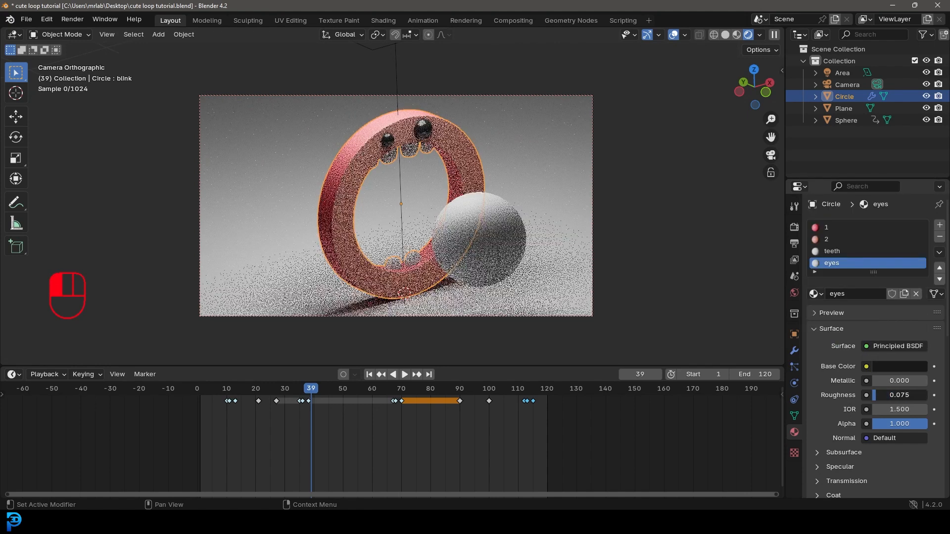
- Set the floor plane's base color to a soft pinkish red, deselect everything and save the file
click(550, 128)
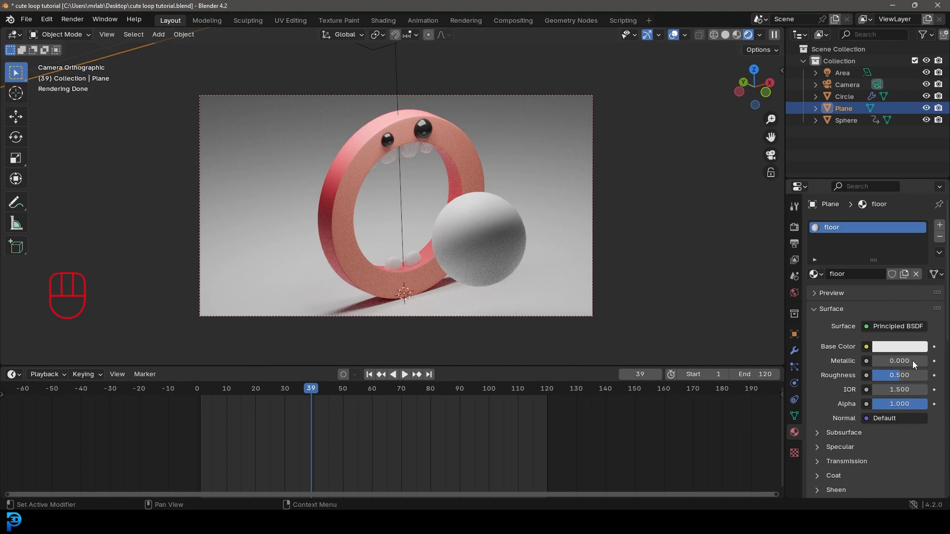
click(904, 348)
mouse_move(853, 238)
mouse_down()
mouse_move(848, 252)
mouse_move(859, 240)
mouse_up()
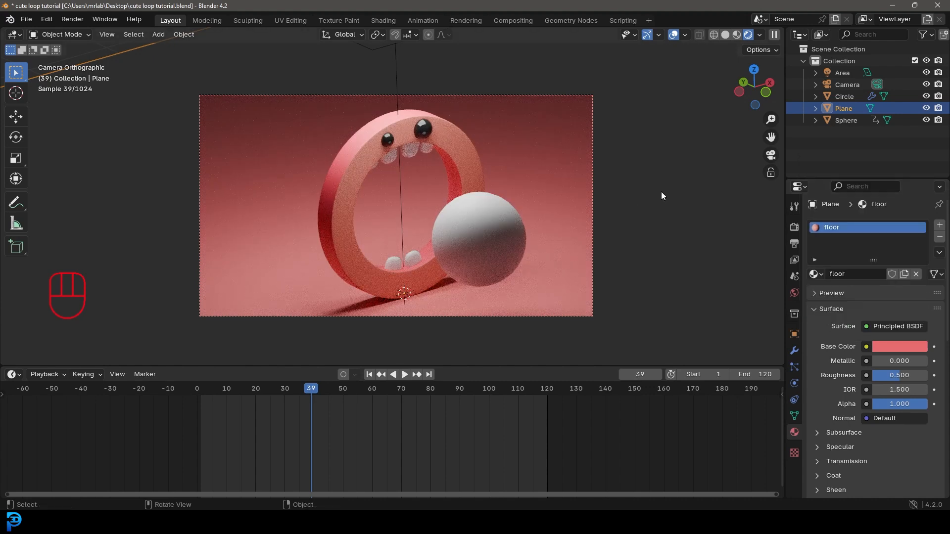
key(alt+a)
key(ctrl+s)
- Color the ball's material orange, add a level 1 subdivision to the ball, deselect it and save the file
click(492, 213)
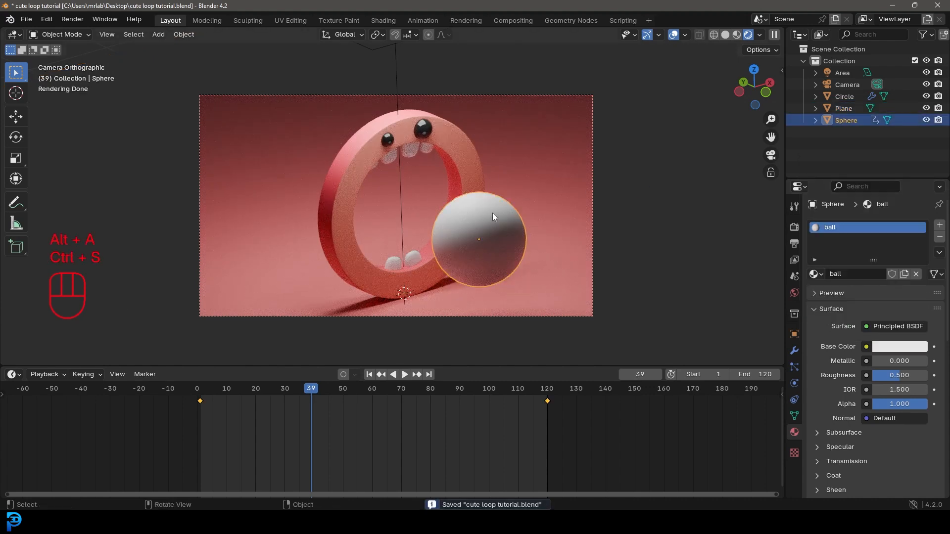
click(900, 348)
drag(860, 257, 847, 254)
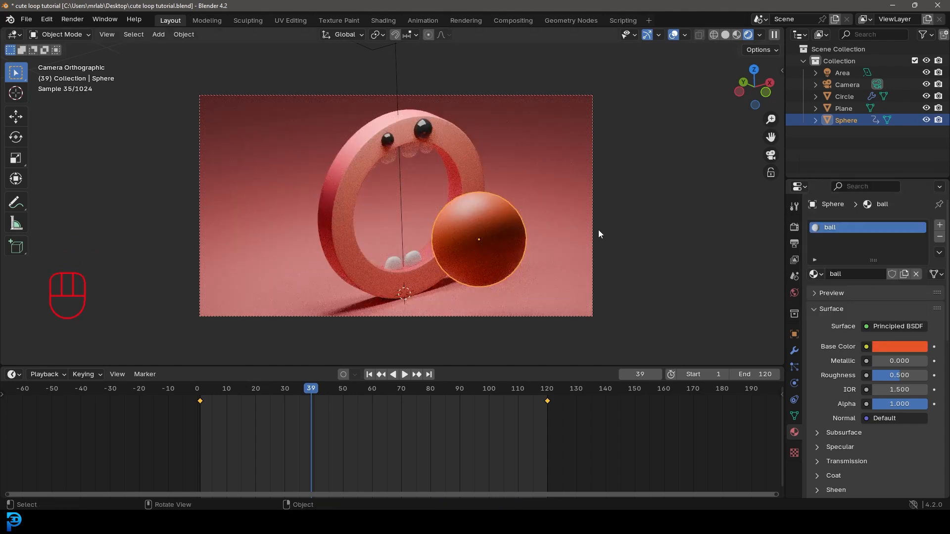
key(ctrl+1)
key(alt+a)
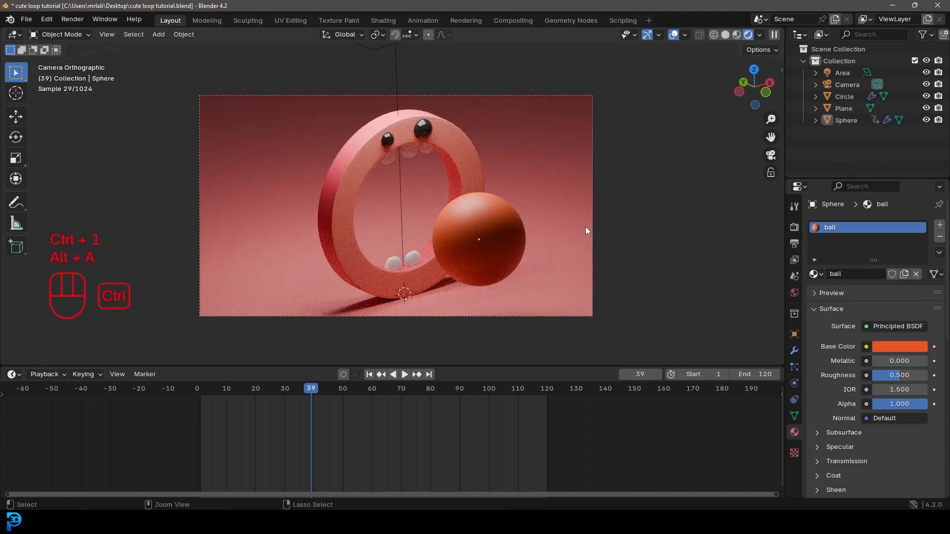
key(ctrl+s)
key(ctrl+s)
- Duplicate the area light to a spot beyond the ball and set the copy's power to 100 W
scroll(398, 74, down, 2)
click(392, 81)
middle_drag(393, 91, 450, 89)
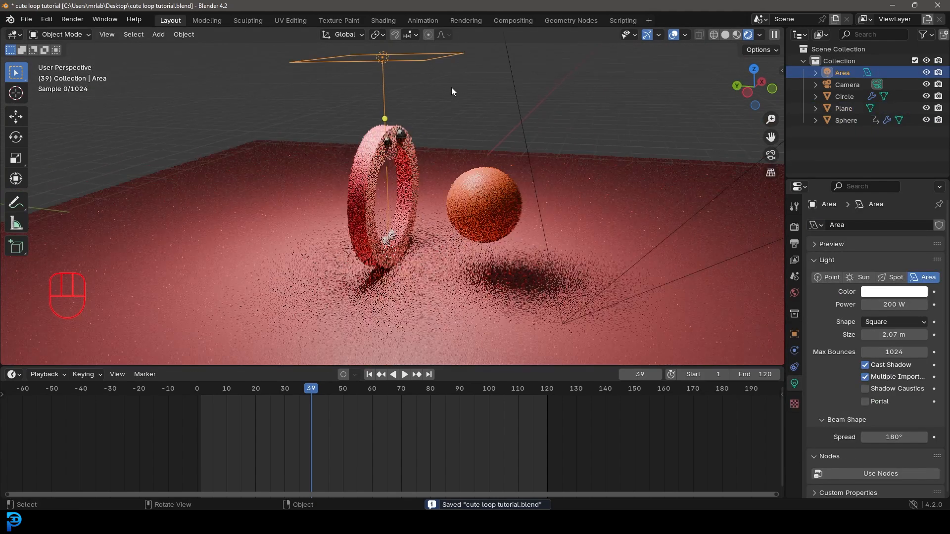
key(shift+d)
click(573, 114)
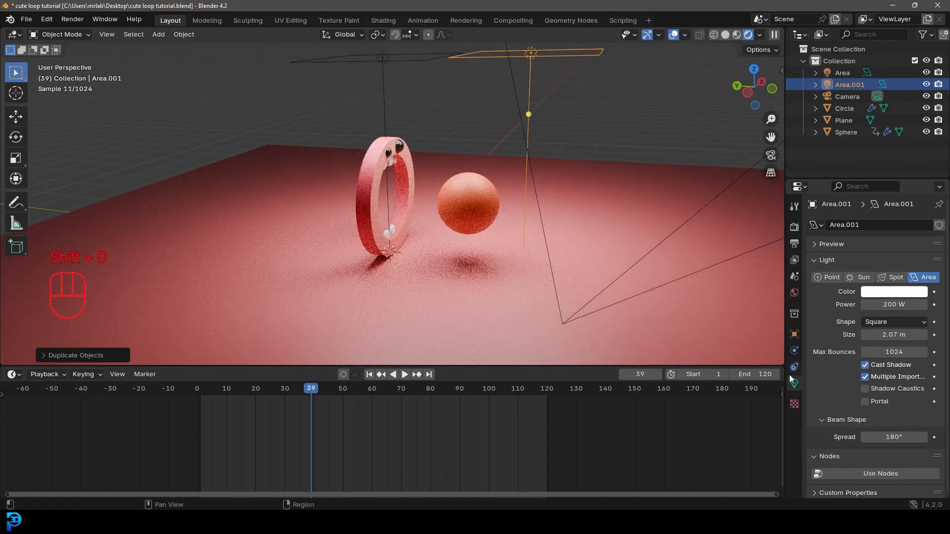
click(888, 305)
text(100)
key(Return)
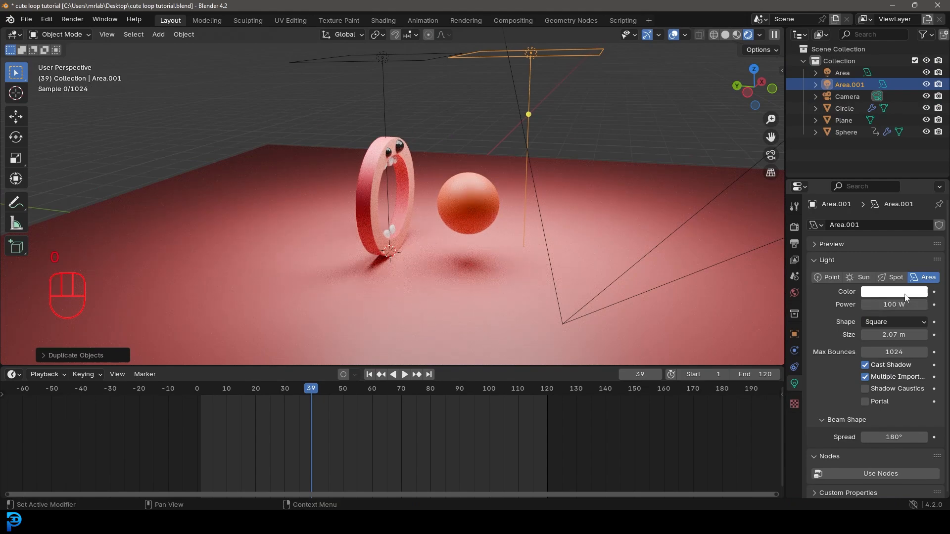
- Rotate the duplicated light about 49° towards the ring, move it outside the camera frame on the ball's side, and save the file
key(r)
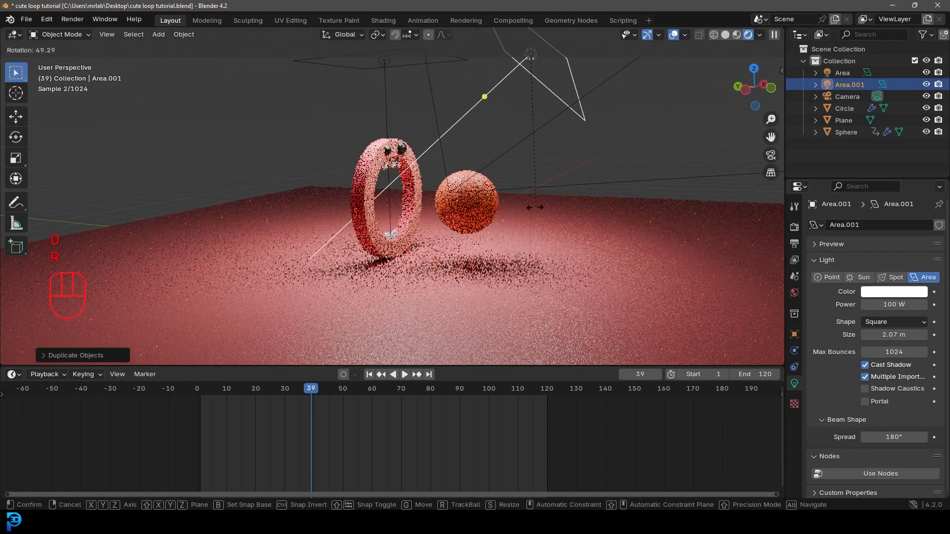
click(532, 209)
key(KP_0)
key(g)
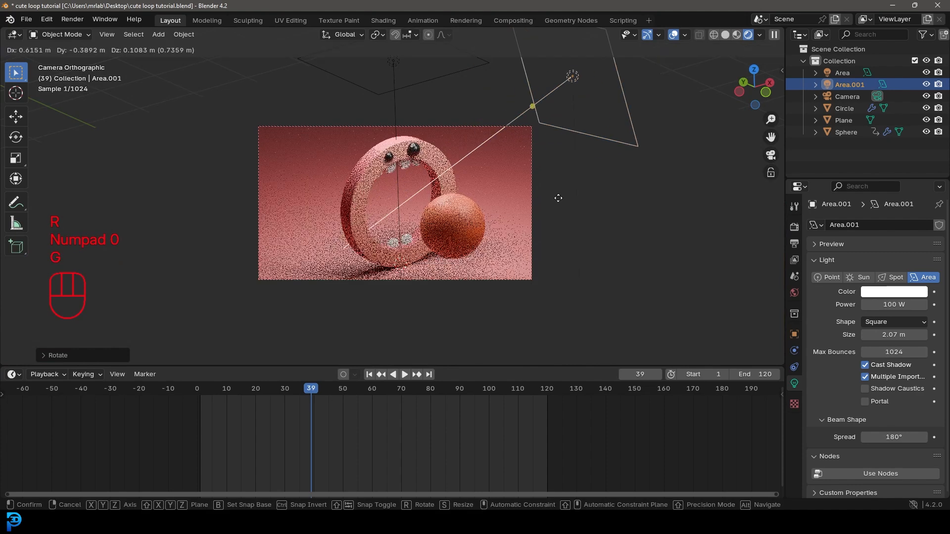
click(469, 179)
scroll(512, 185, up, 2)
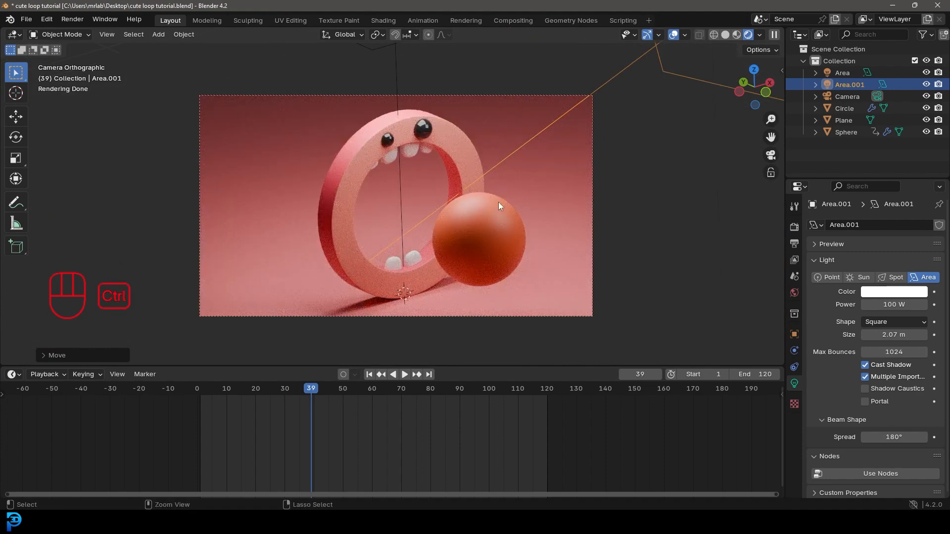
key(ctrl+s)
- Play the animation from frame 1 in solid shading, stop it and save the file
key(shift+Left)
key(shift+Right)
key(shift+Left)
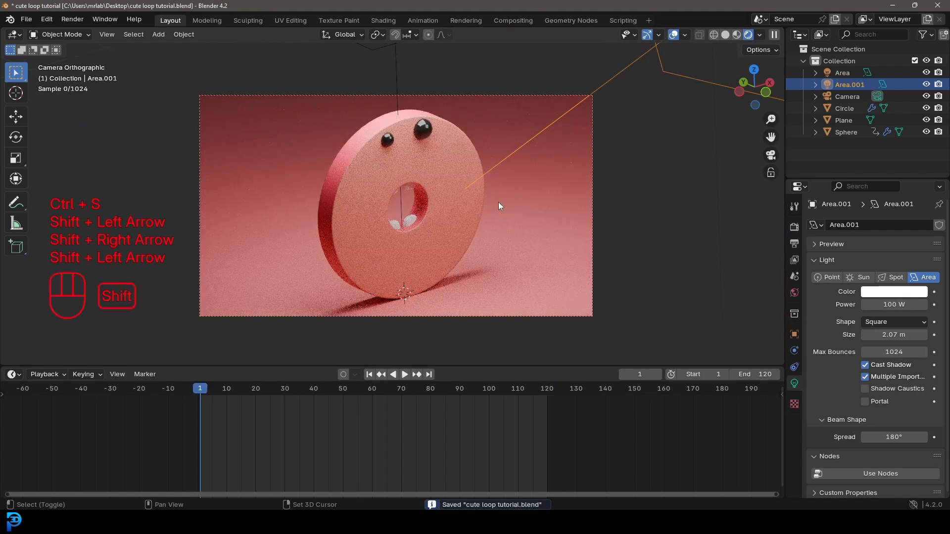
key(z)
click(560, 211)
key(ctrl+s)
key(space)
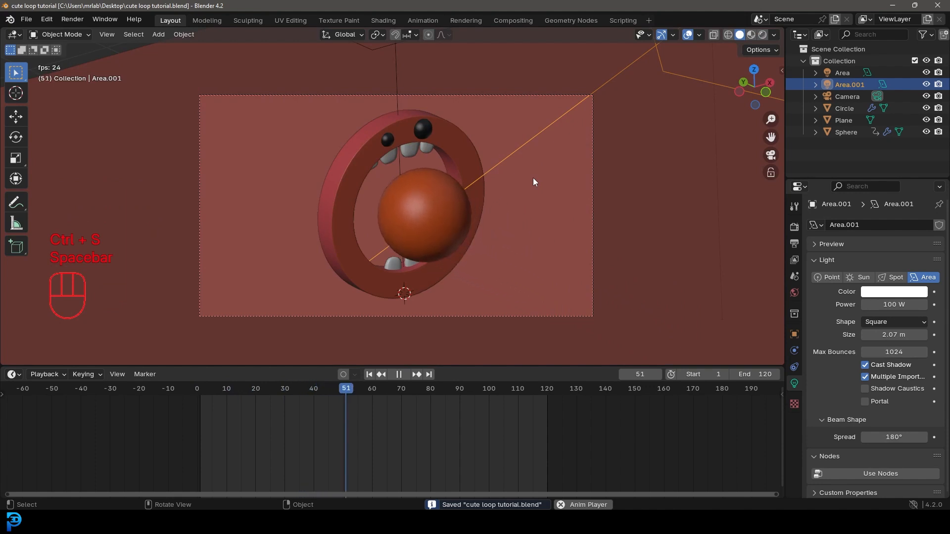
key(space)
key(ctrl+s)
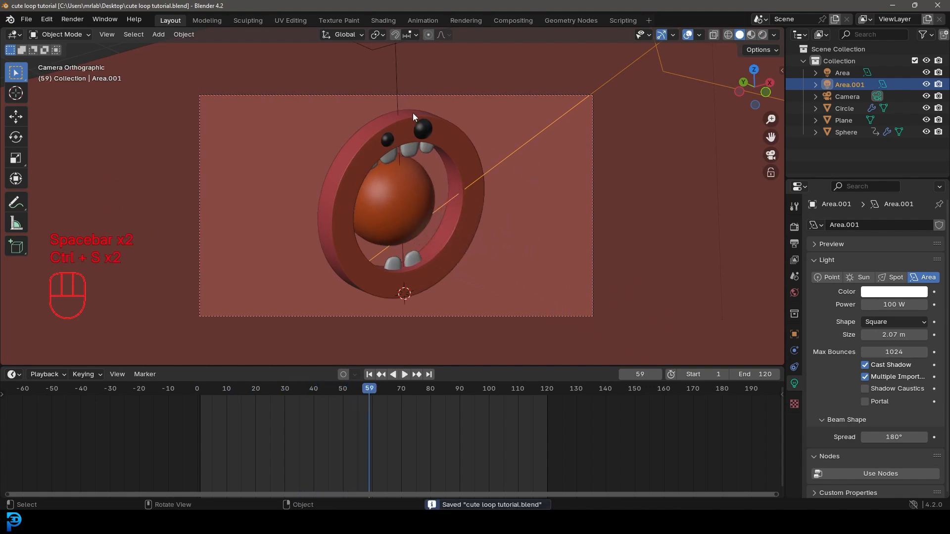
- Set the render output folder to the Desktop
click(794, 244)
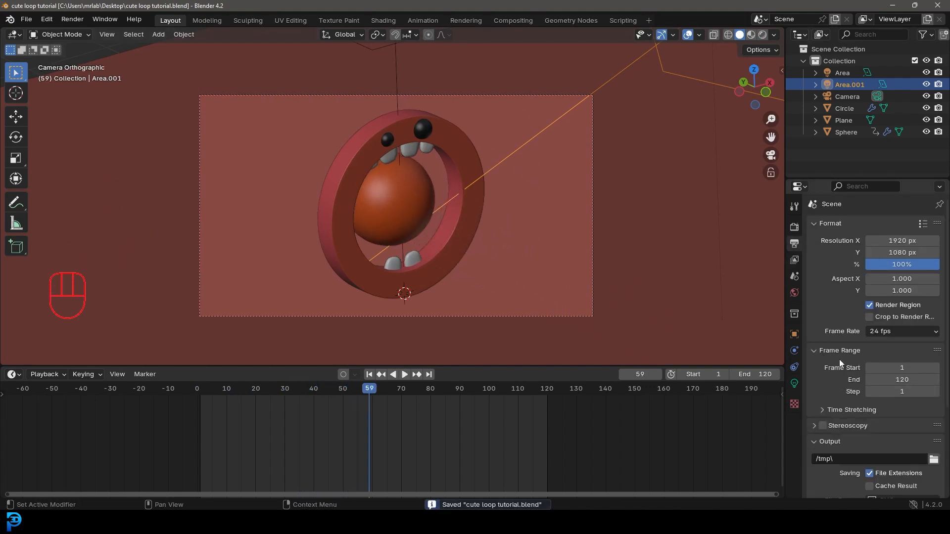
scroll(825, 415, down, 3)
click(933, 389)
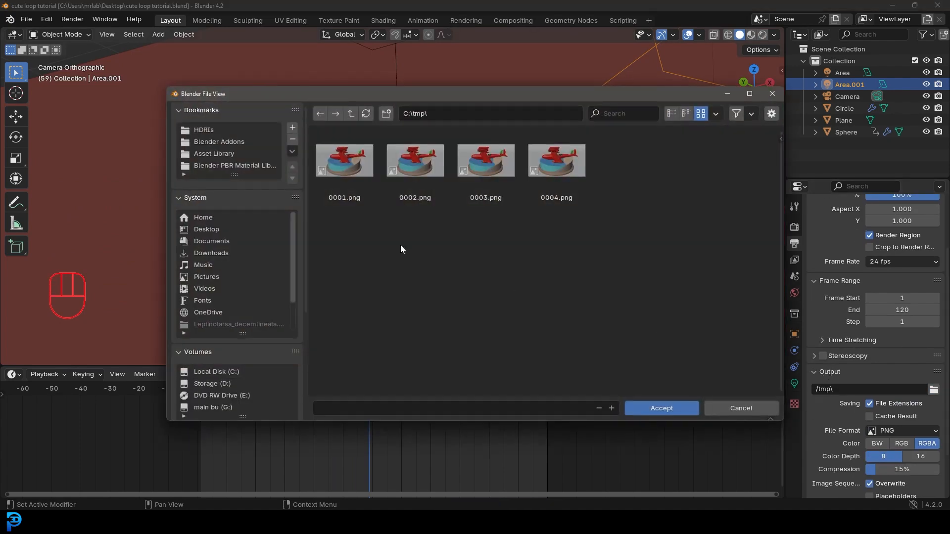
click(244, 229)
click(675, 408)
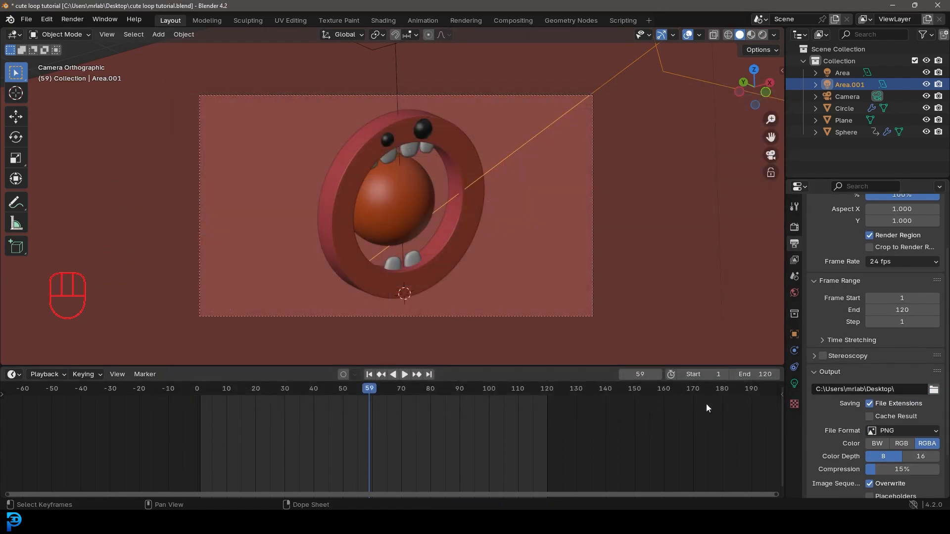
- Set the output file format to FFmpeg Video and the encoding container to MPEG-4
scroll(854, 419, down, 2)
click(900, 376)
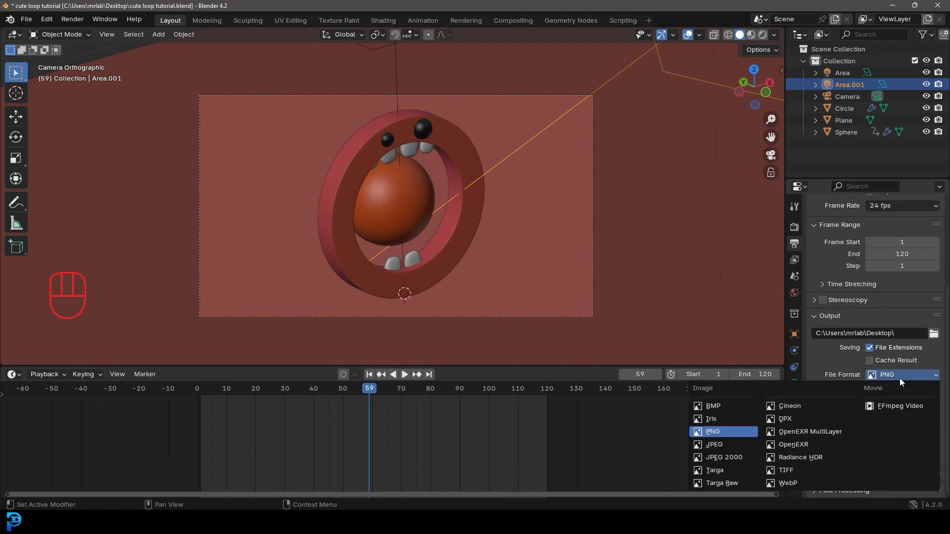
click(900, 406)
scroll(871, 415, up, 1)
click(832, 459)
scroll(862, 452, down, 3)
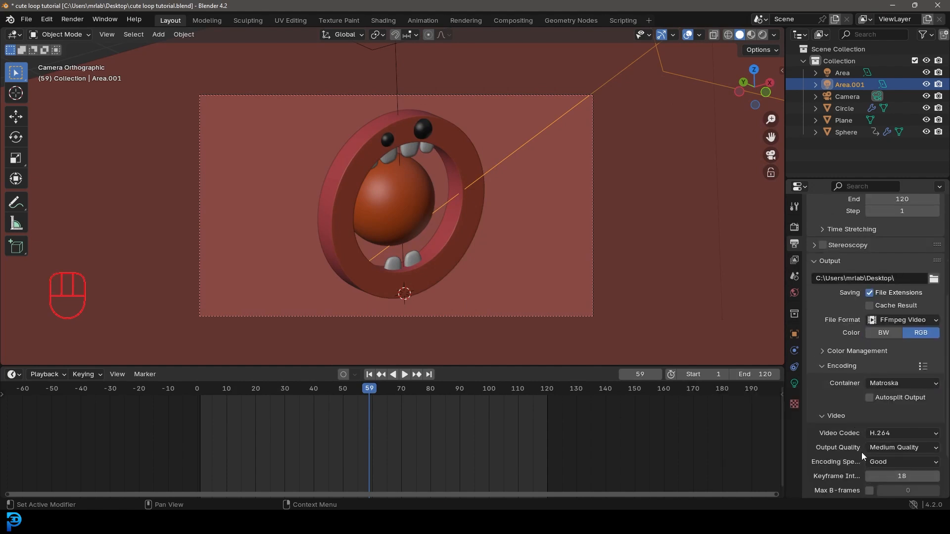
click(893, 383)
click(893, 280)
- Save the file and render the full animation
key(ctrl+s)
key(ctrl+s)
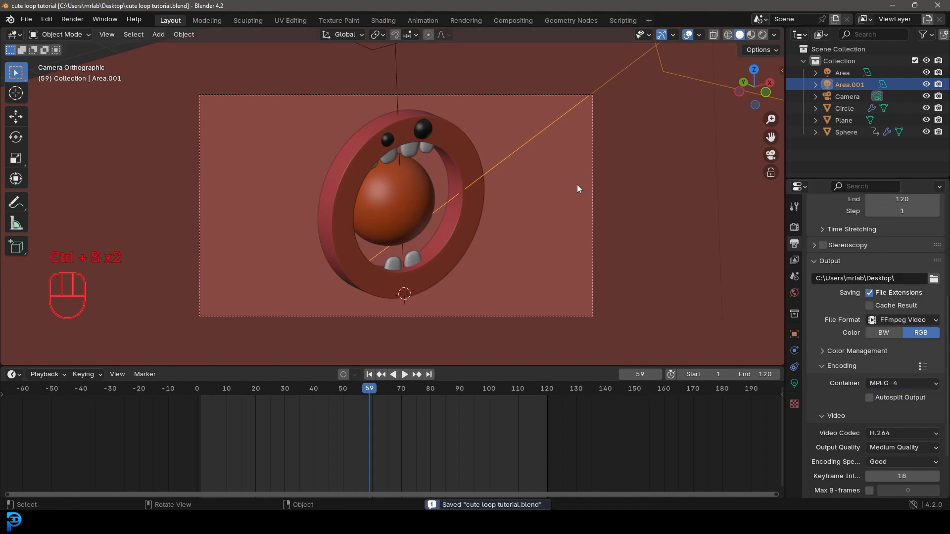
click(73, 18)
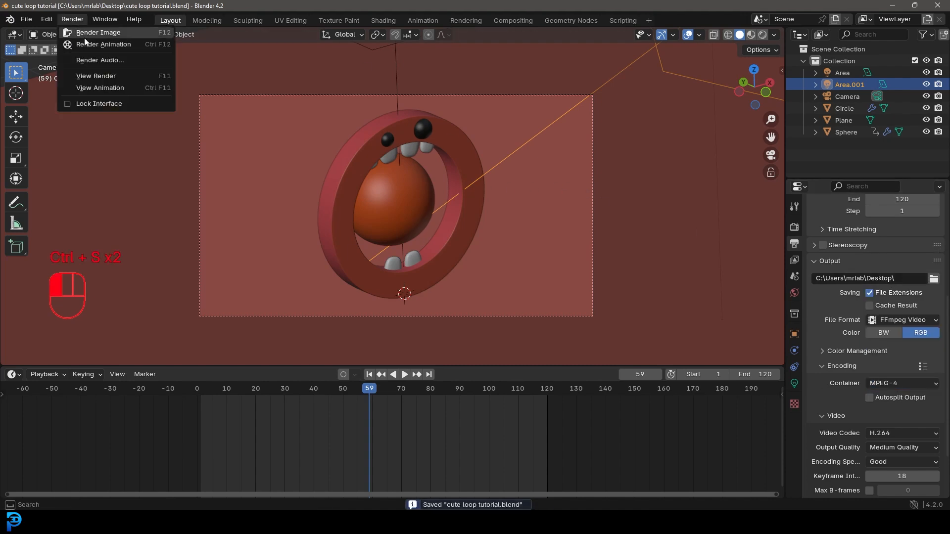
click(162, 44)
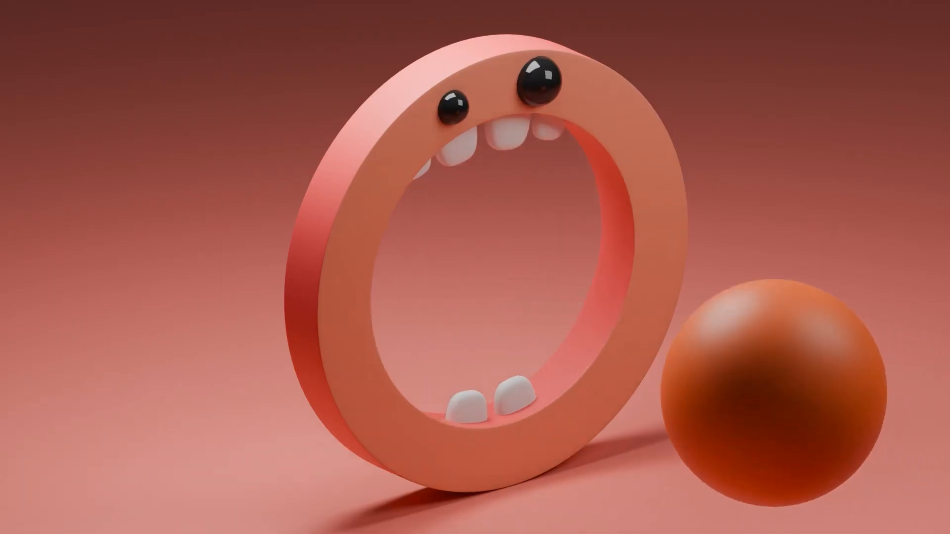